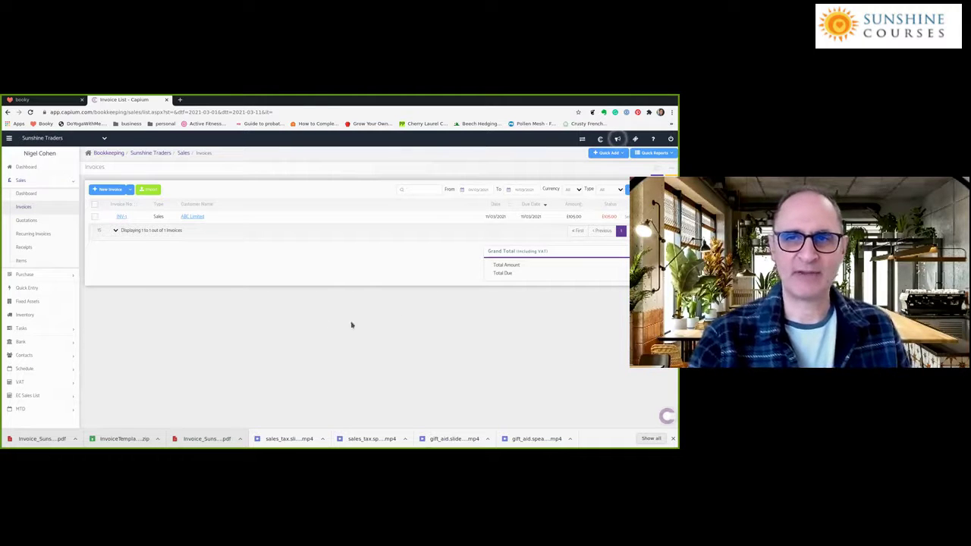
Step: Open the company information in the settings and view the client's editable details without changing them
scroll(34, 283, down, 2)
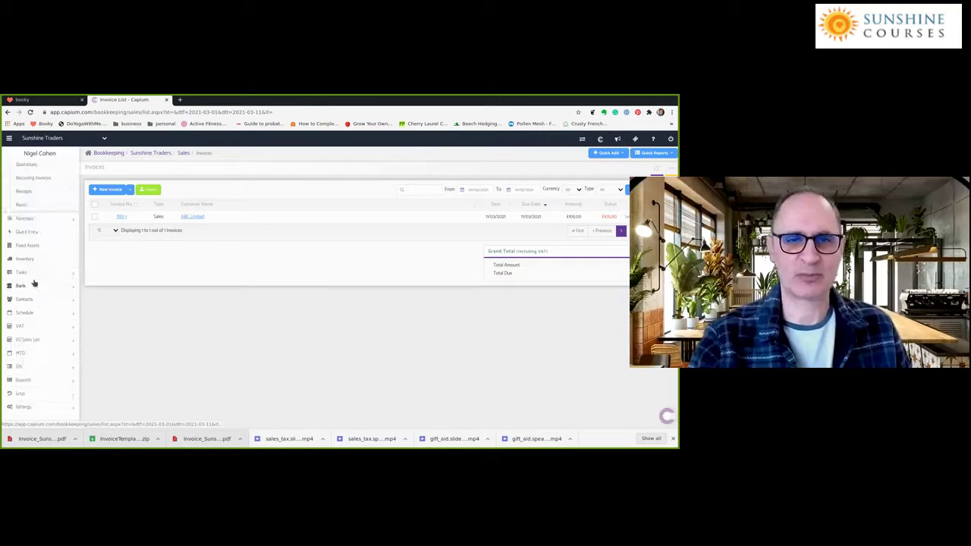
click(24, 407)
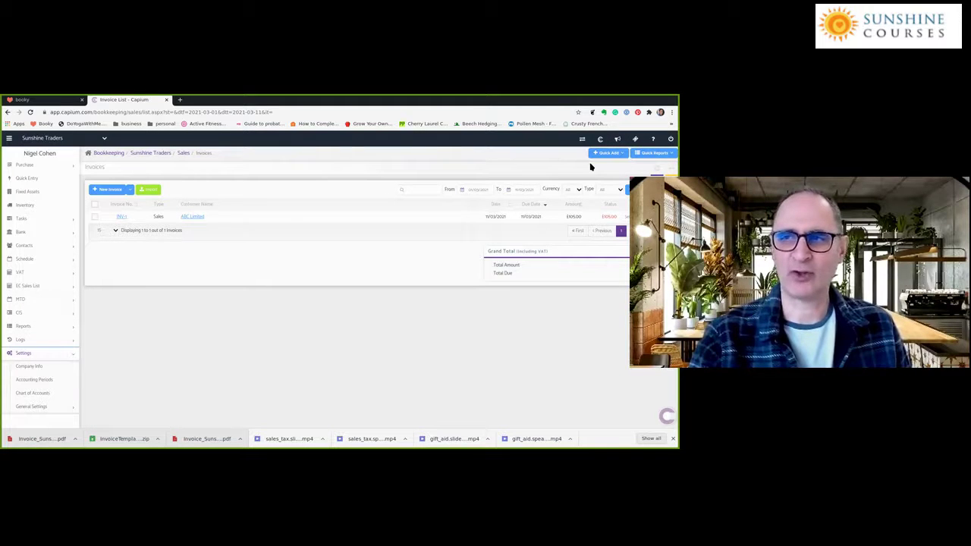
click(41, 407)
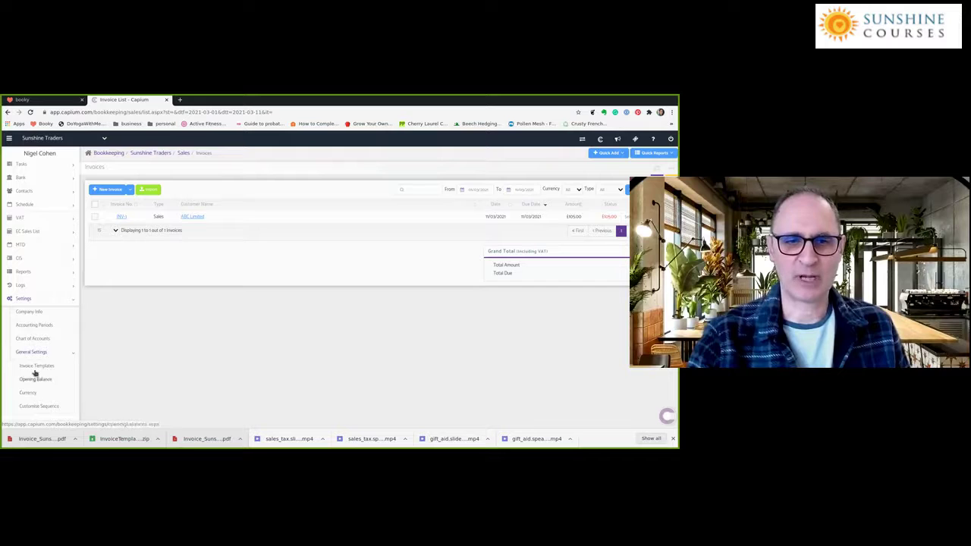
click(28, 312)
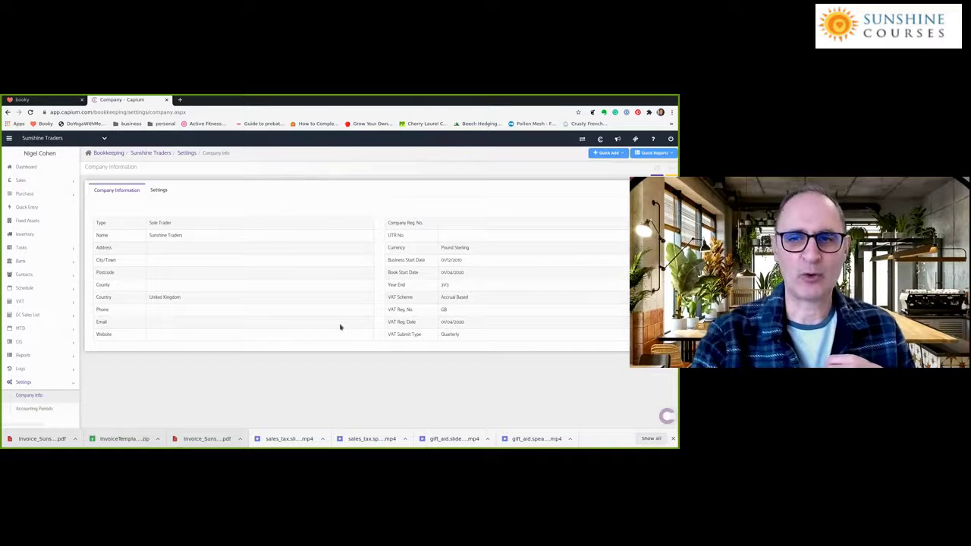
click(475, 266)
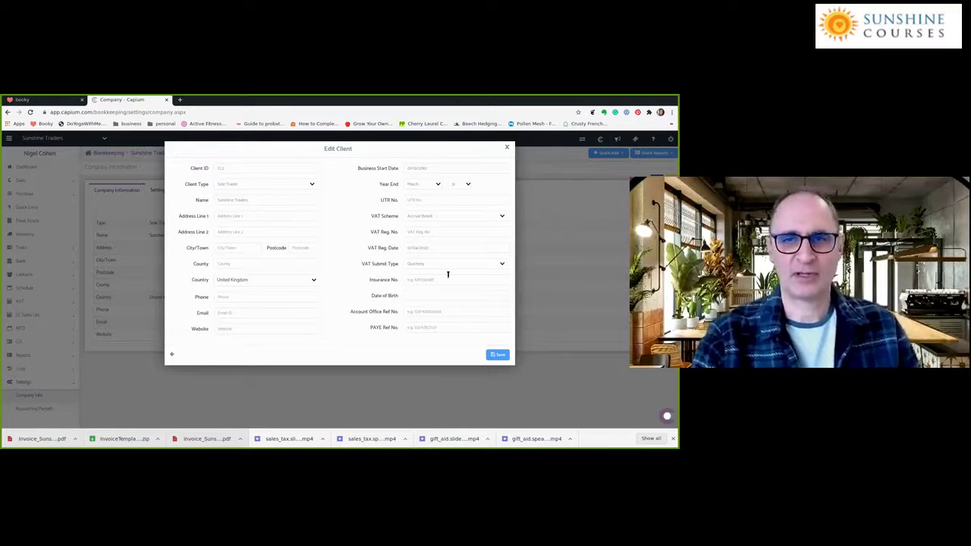
key(Escape)
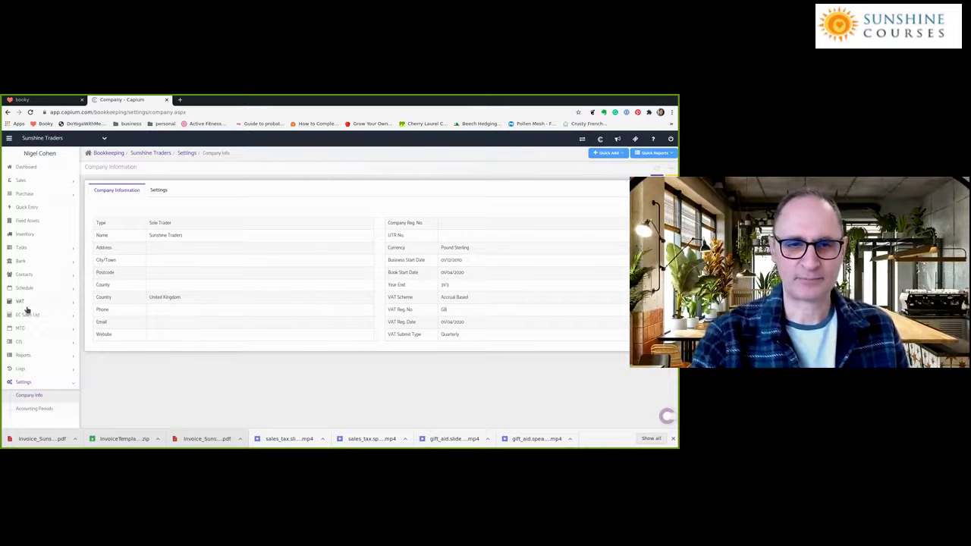
Step: Return to the company information and open the accounting periods in the settings
click(34, 396)
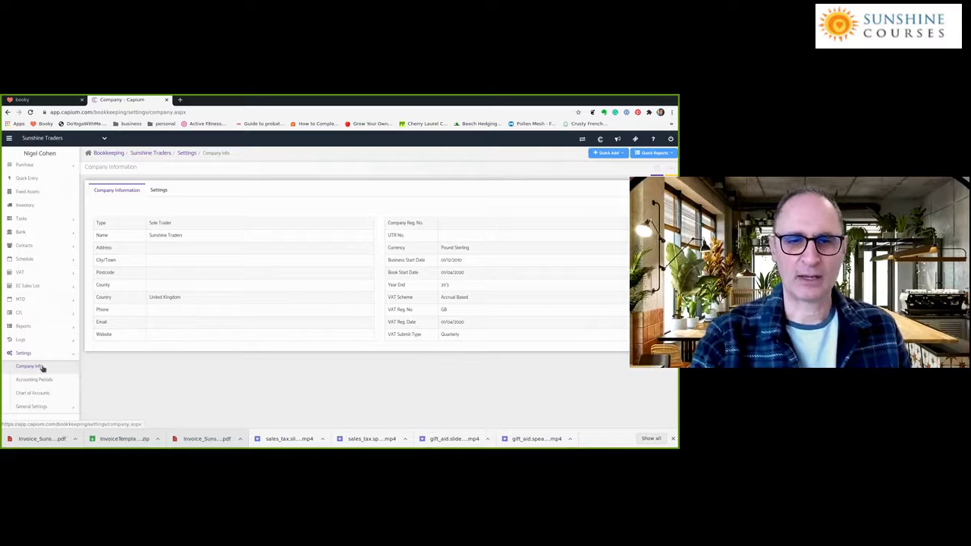
click(42, 368)
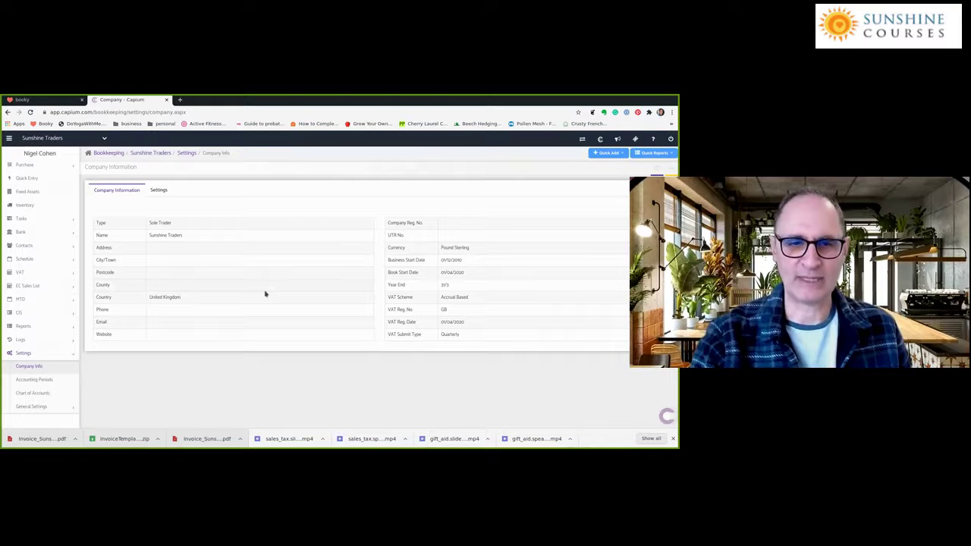
click(32, 379)
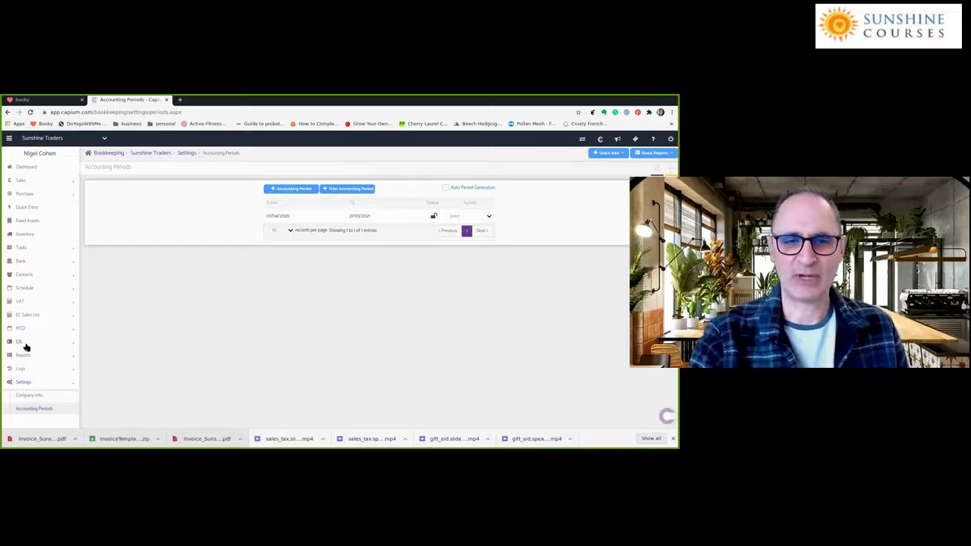
Step: Add United States Dollar as a currency in the general settings and save it
scroll(24, 342, down, 1)
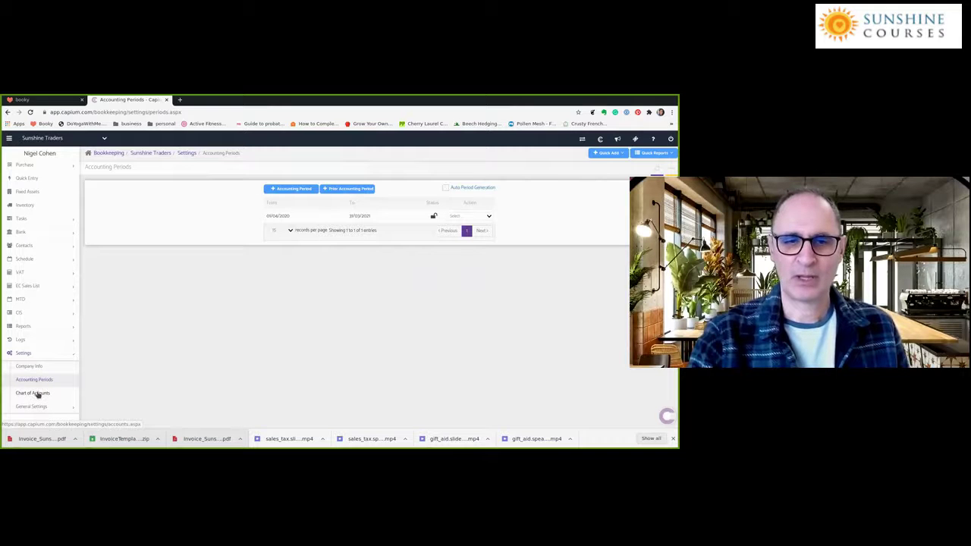
scroll(49, 377, down, 1)
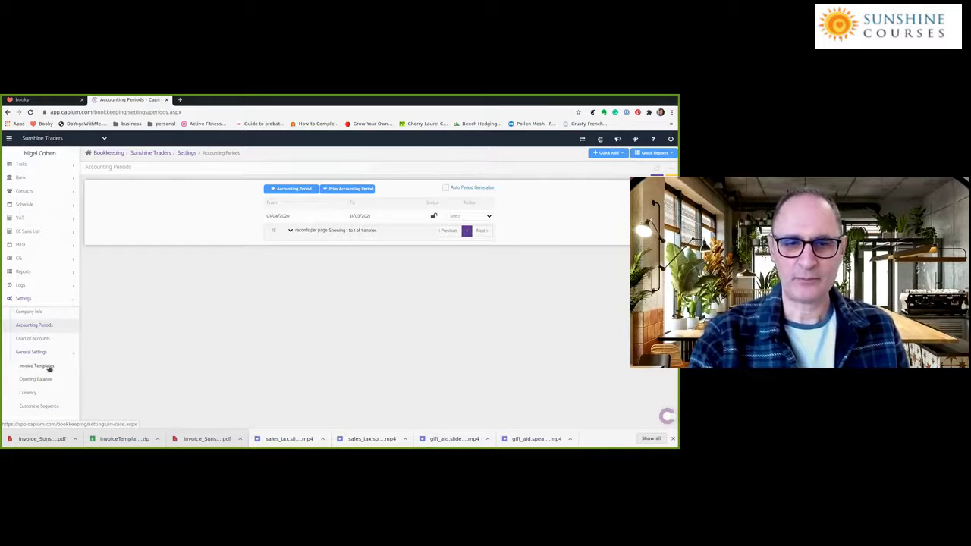
click(29, 393)
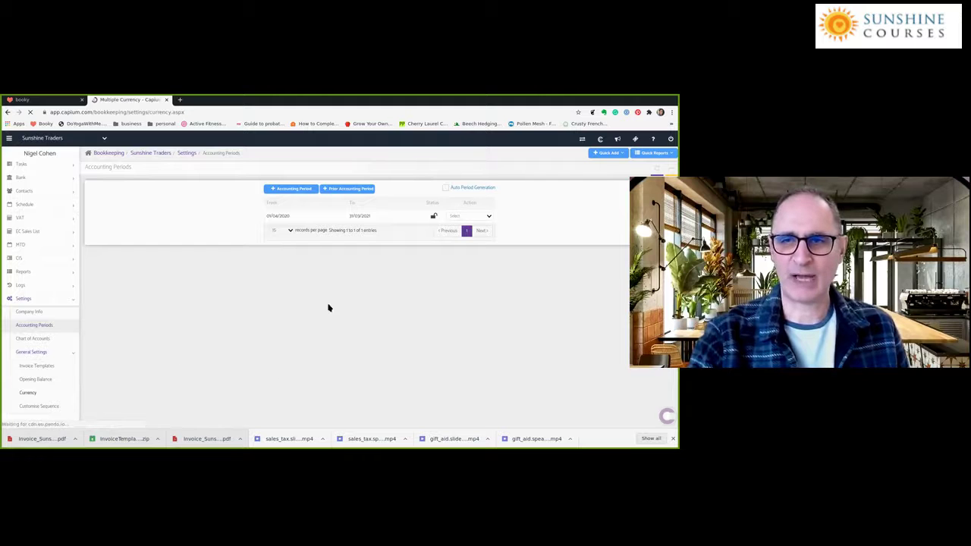
click(467, 225)
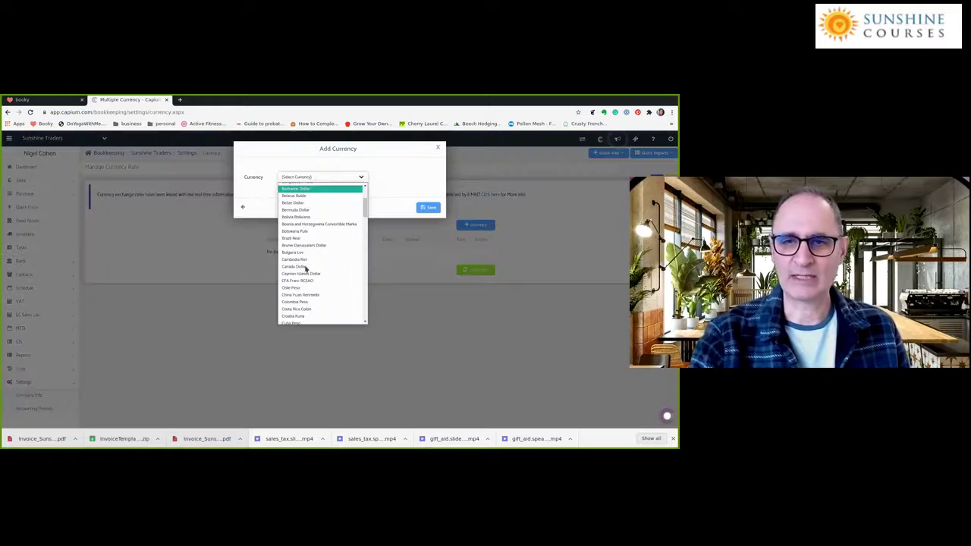
scroll(305, 267, down, 15)
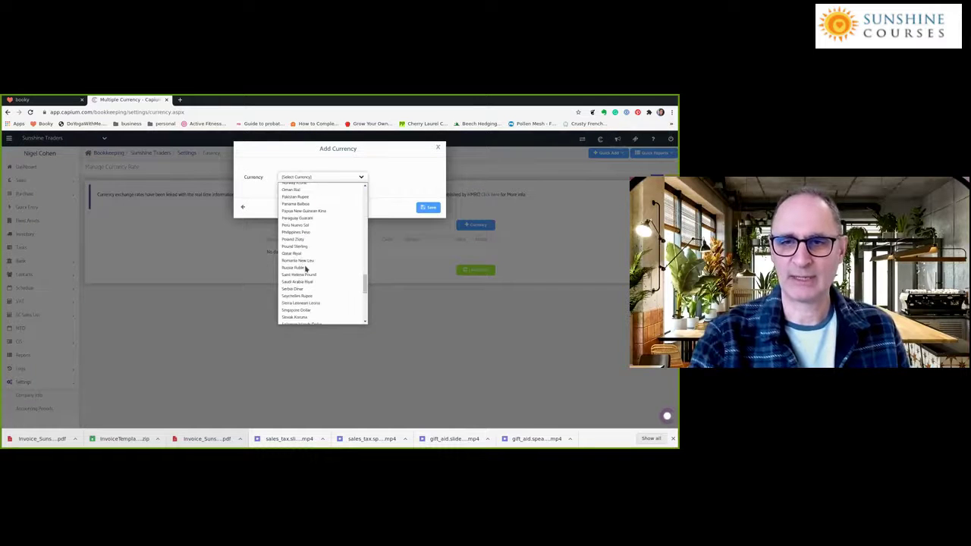
click(302, 288)
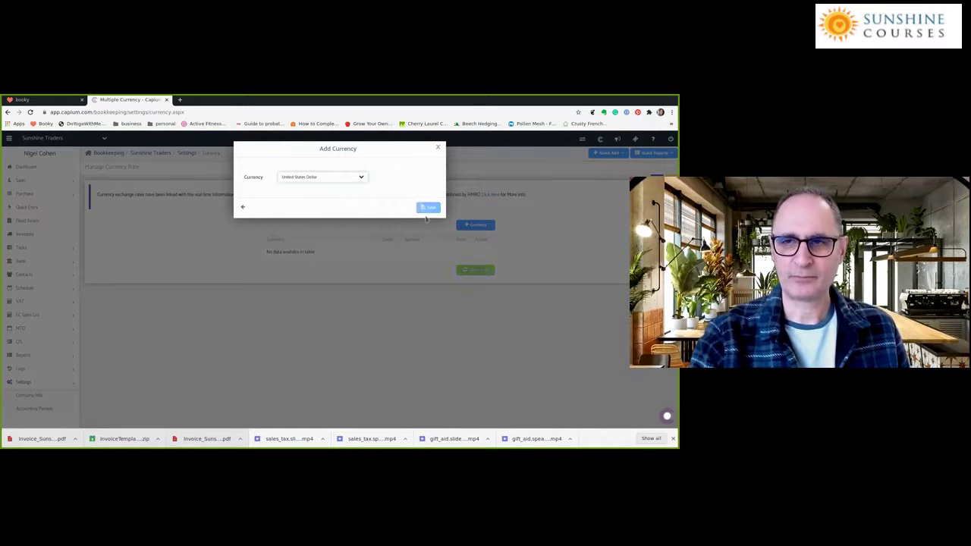
click(429, 208)
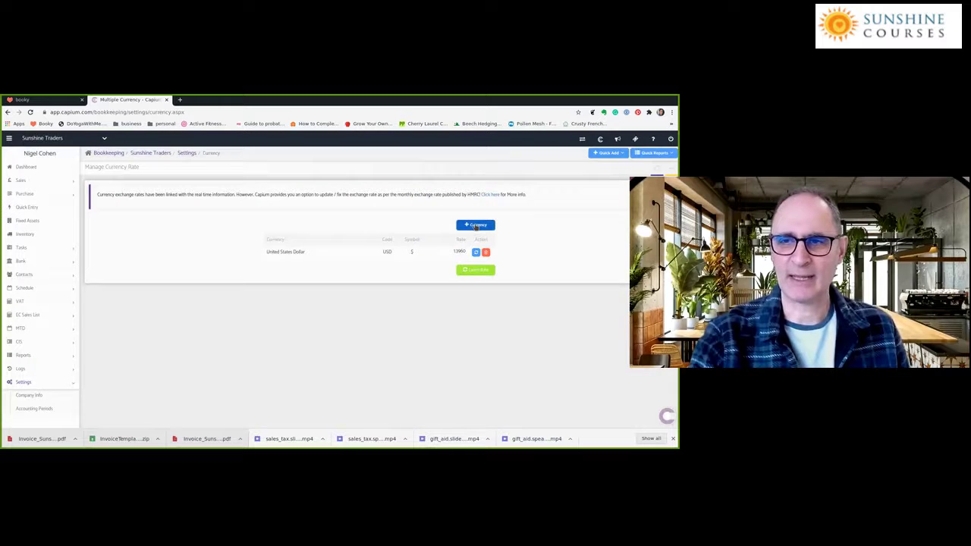
click(475, 224)
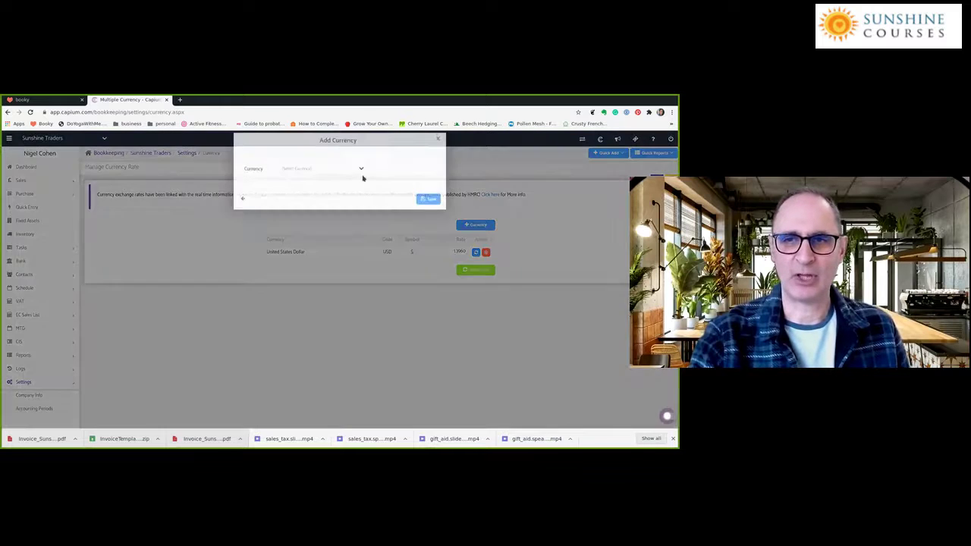
click(362, 177)
scroll(328, 269, down, 4)
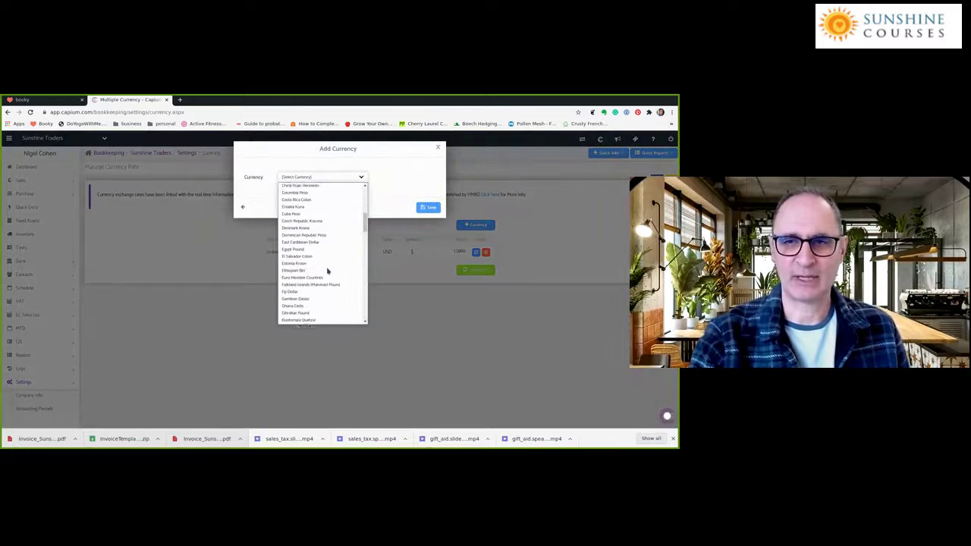
scroll(327, 273, down, 10)
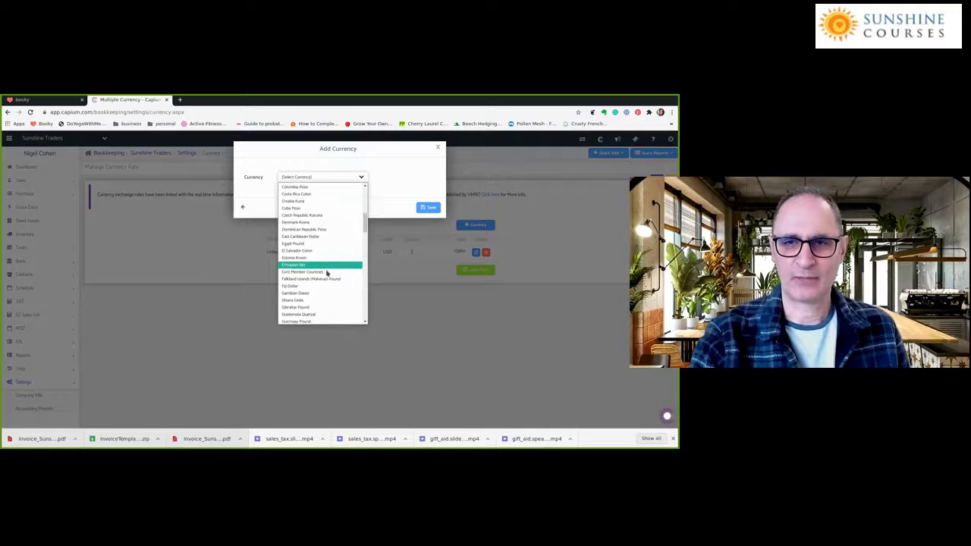
scroll(327, 272, down, 2)
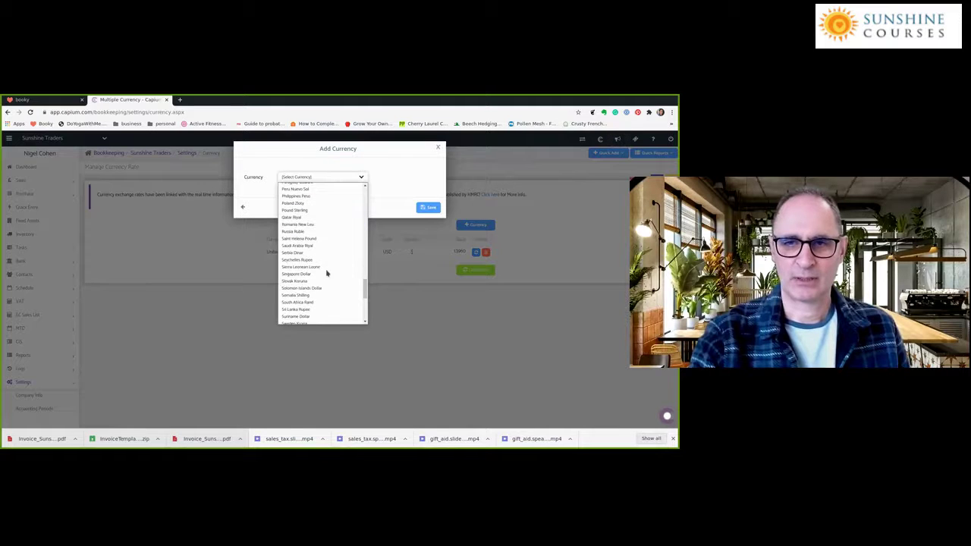
scroll(327, 272, down, 4)
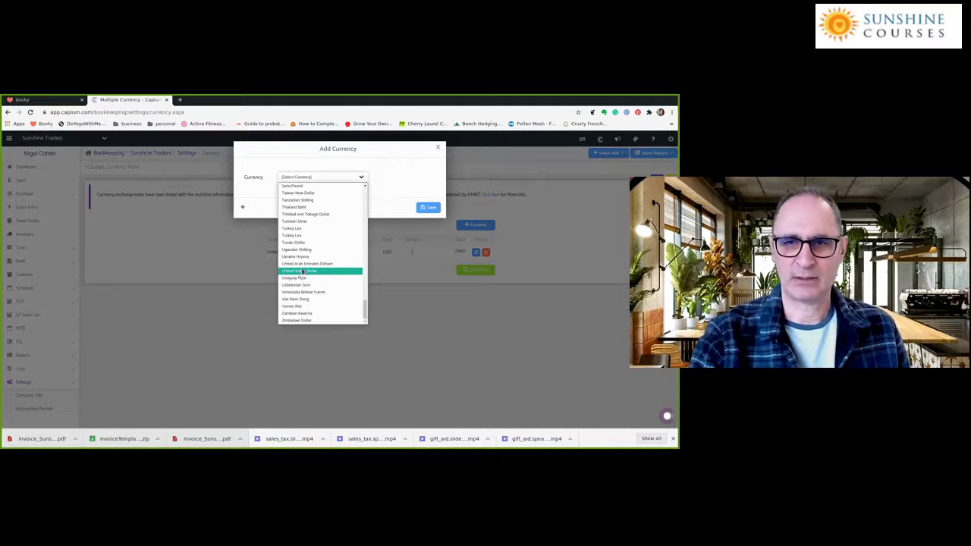
scroll(301, 270, up, 5)
scroll(301, 270, up, 8)
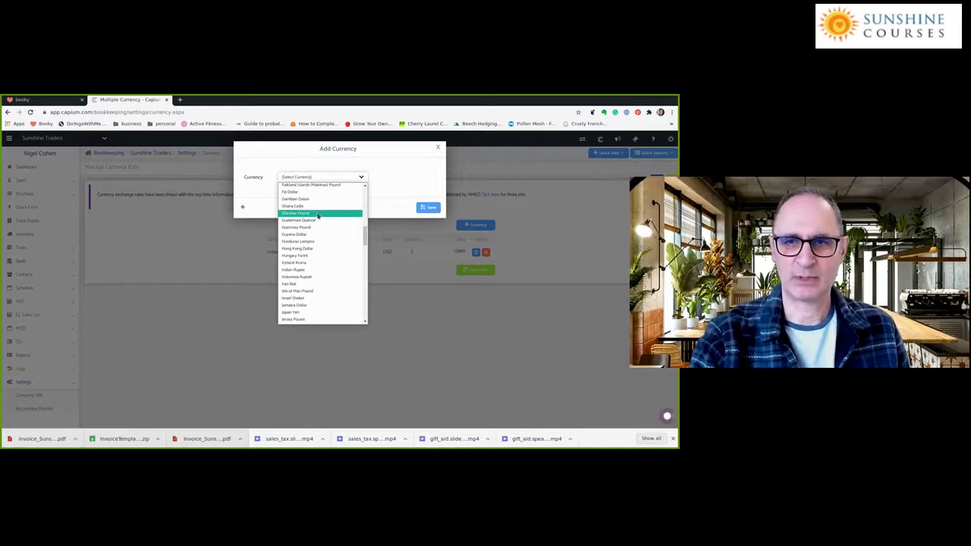
scroll(324, 231, up, 6)
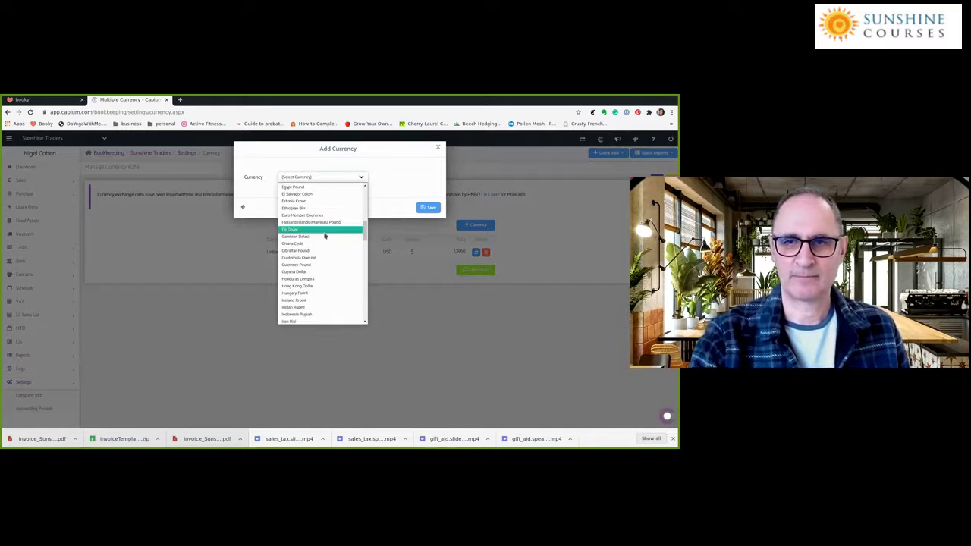
scroll(324, 236, up, 8)
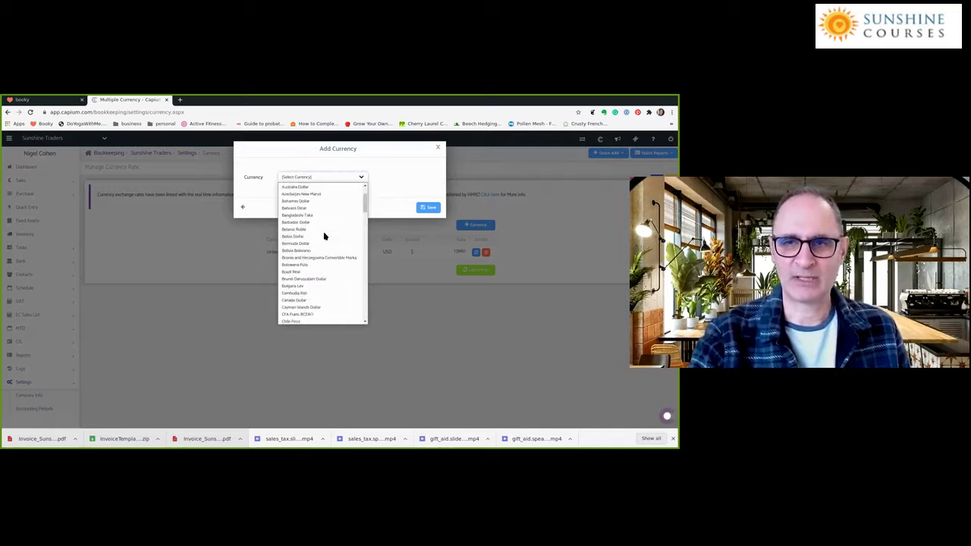
scroll(324, 236, down, 2)
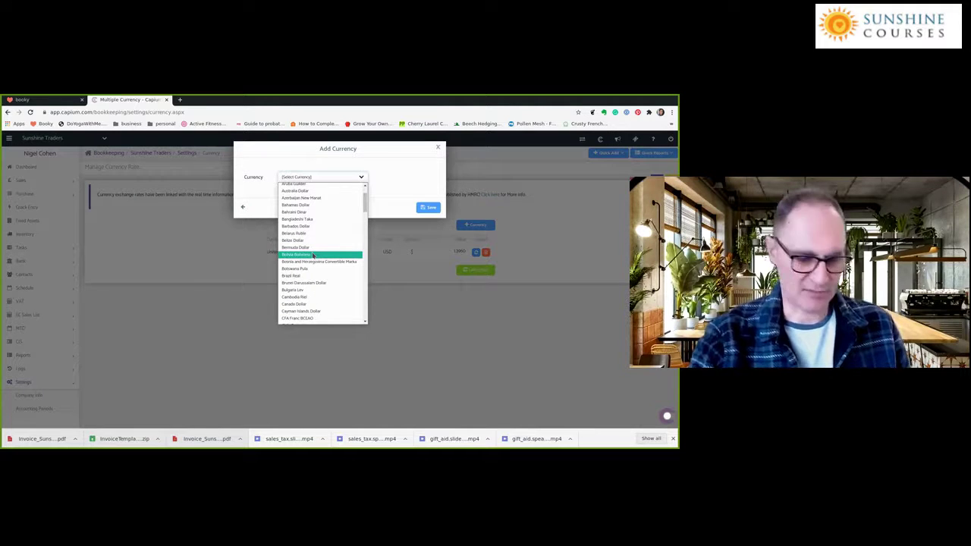
text(uni)
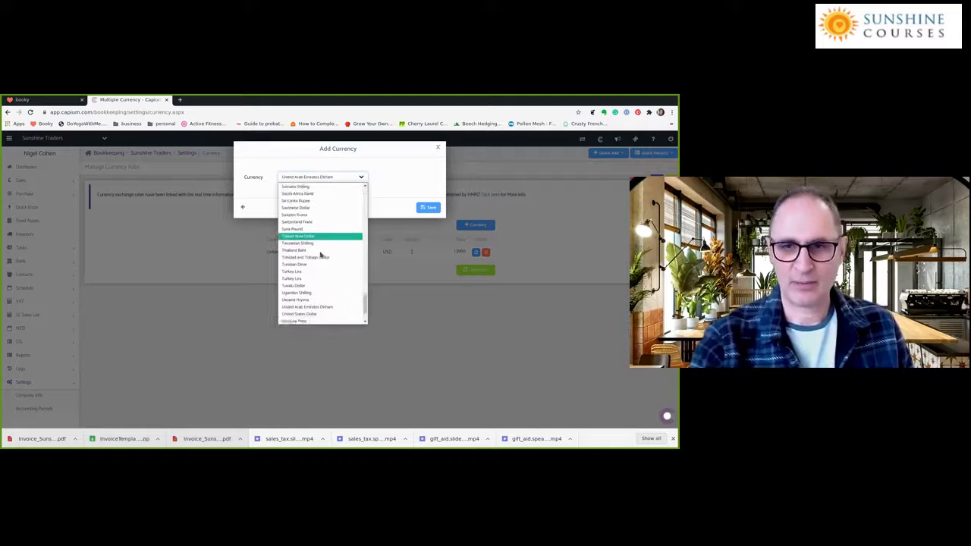
scroll(321, 256, down, 2)
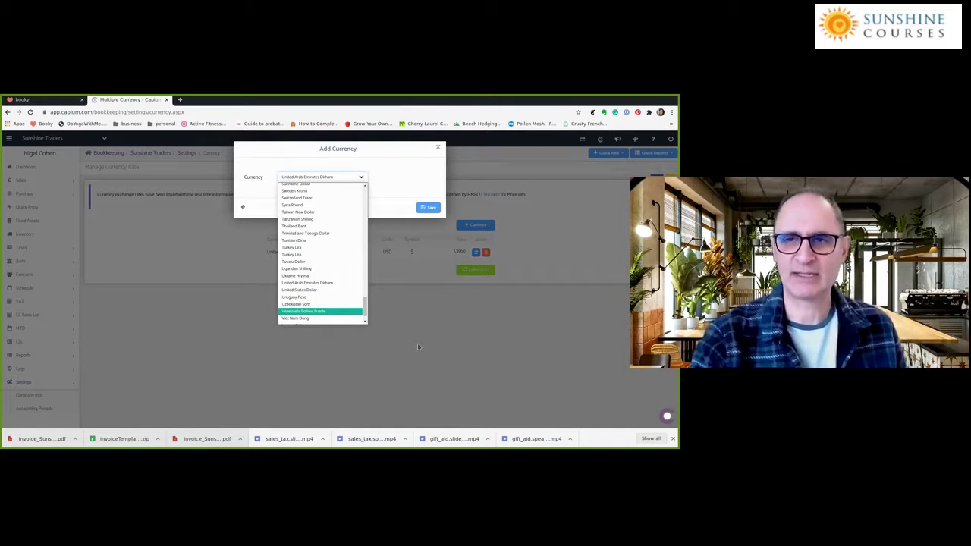
click(435, 297)
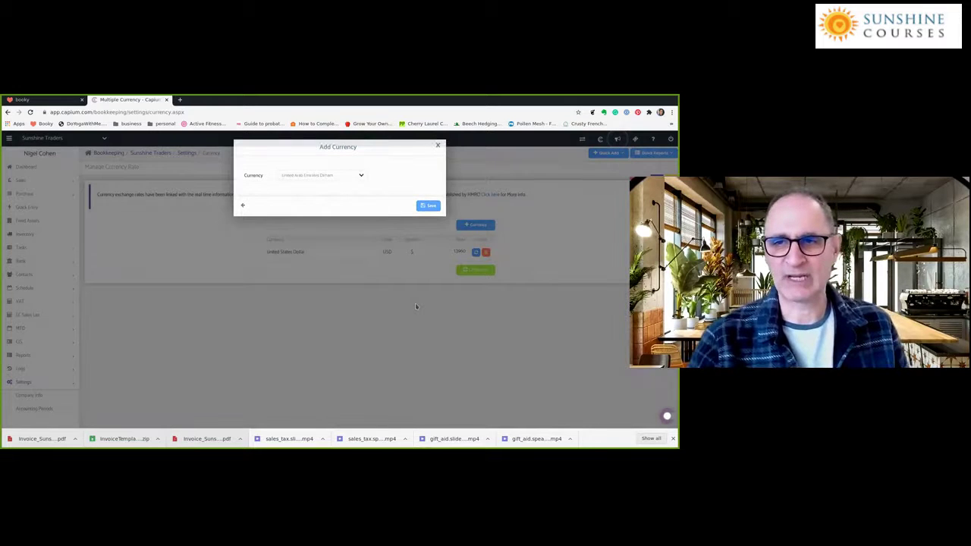
click(415, 306)
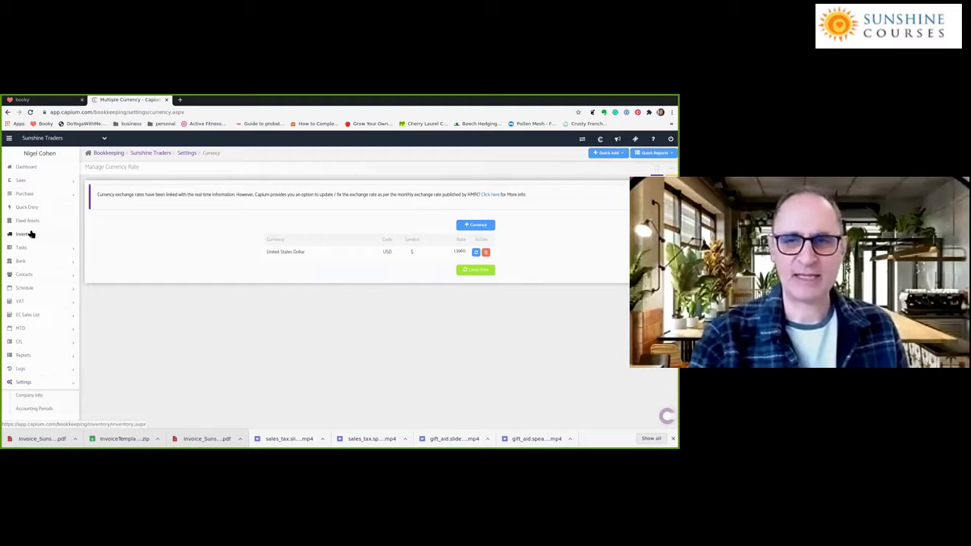
Step: Open the chart of accounts in the settings and look through the listed accounts with their categories, groups and codes
scroll(30, 234, down, 2)
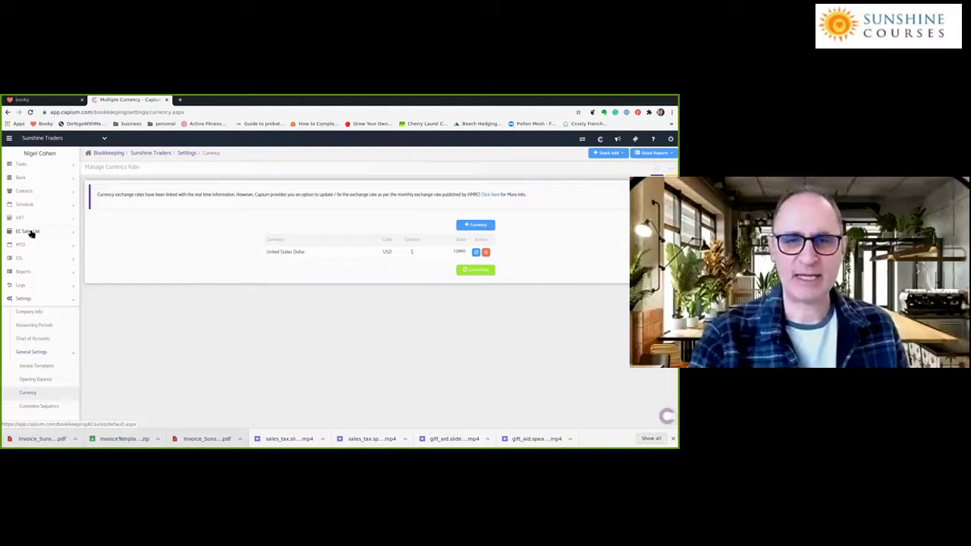
click(33, 339)
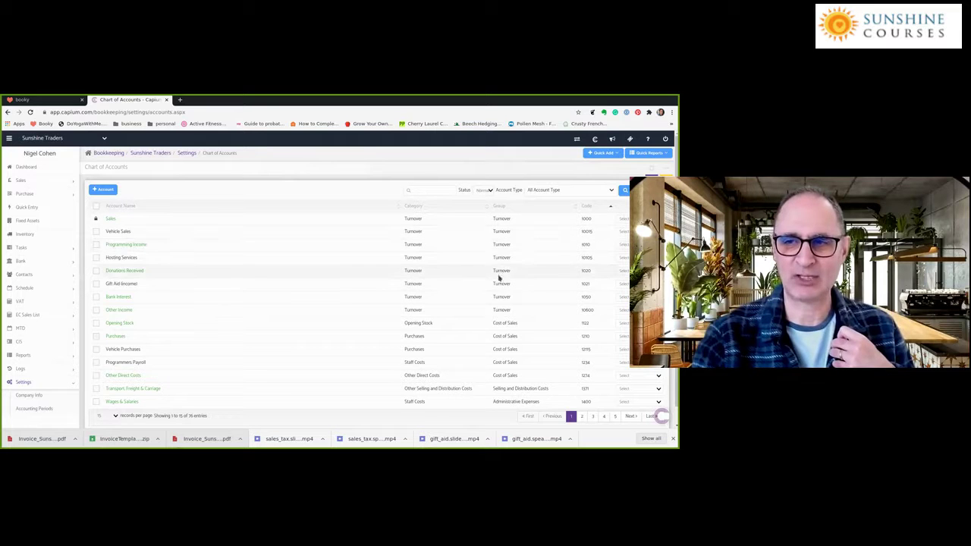
scroll(506, 359, down, 1)
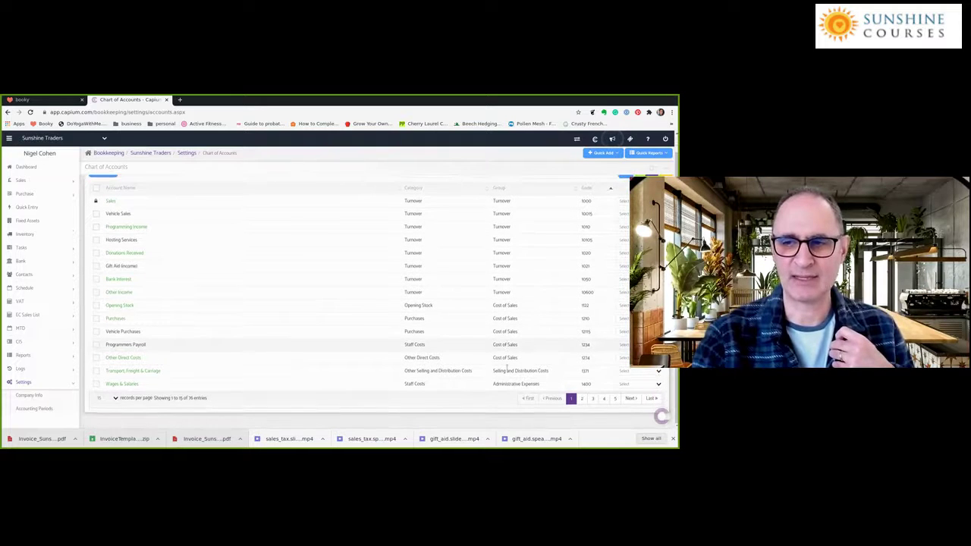
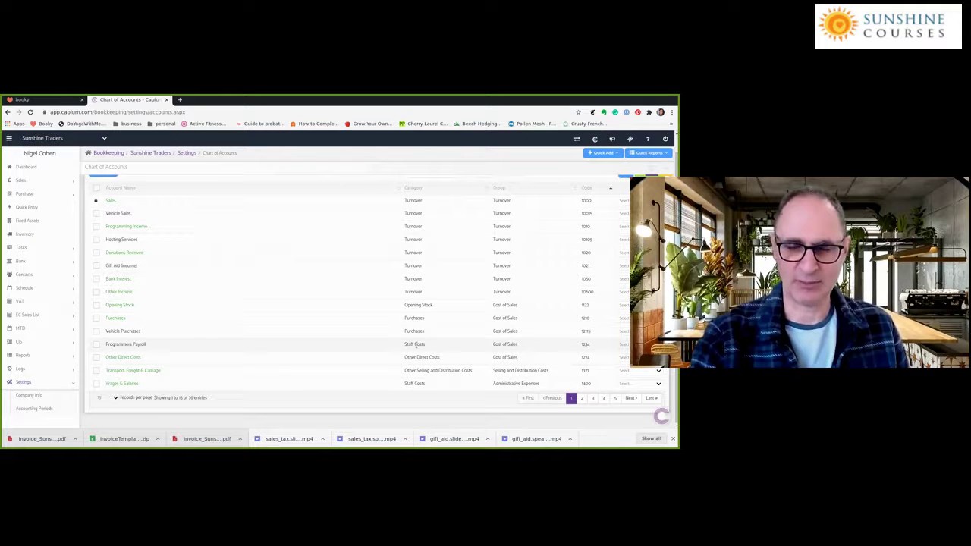
scroll(352, 336, up, 1)
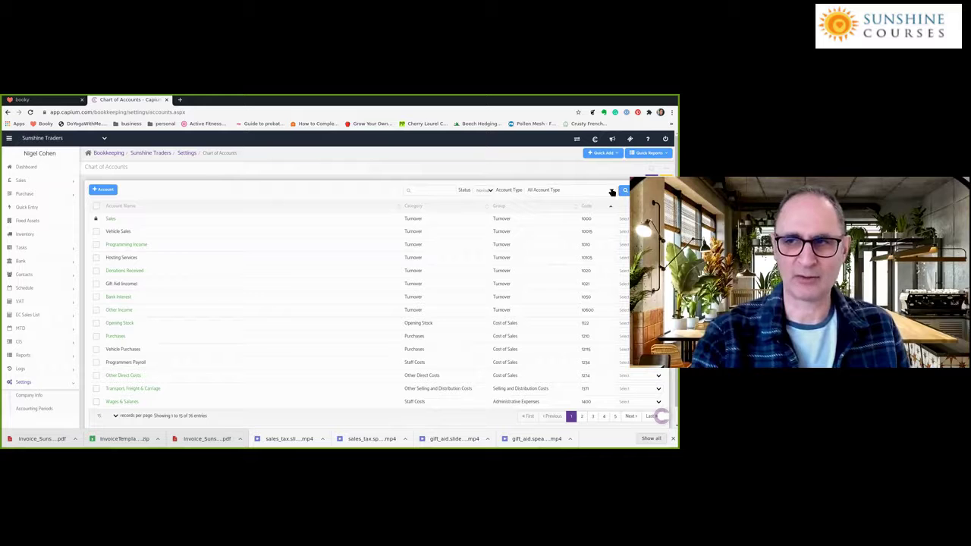
Step: Filter the chart of accounts to show only the Purchases account type
click(611, 193)
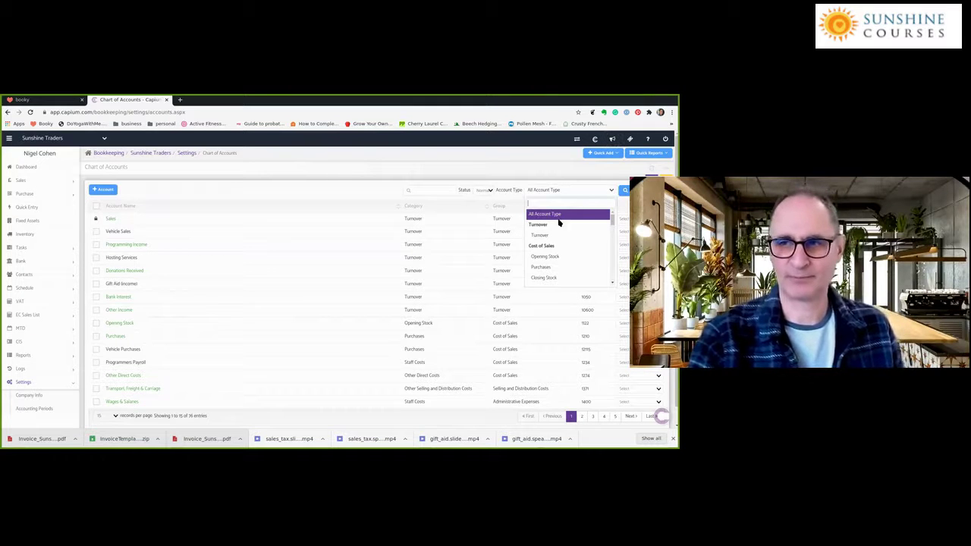
click(543, 269)
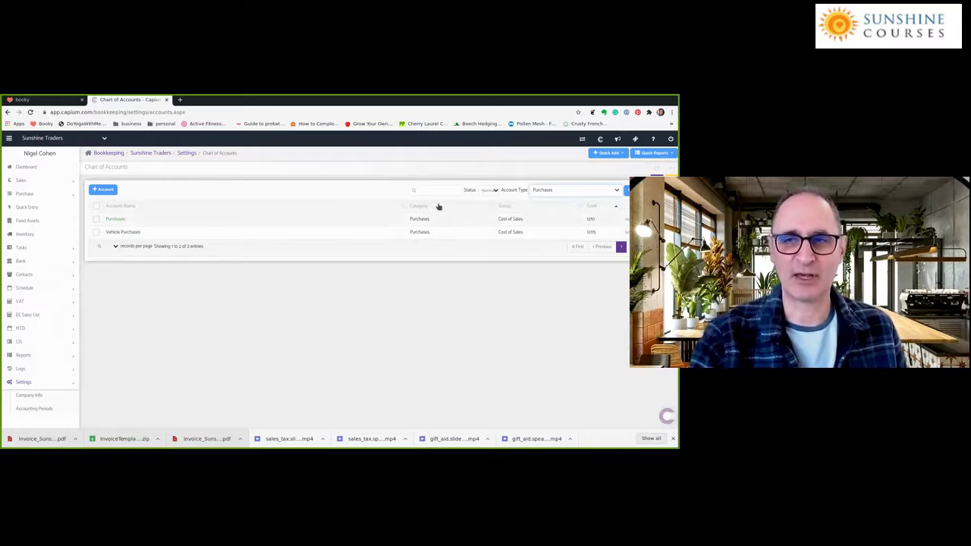
click(556, 191)
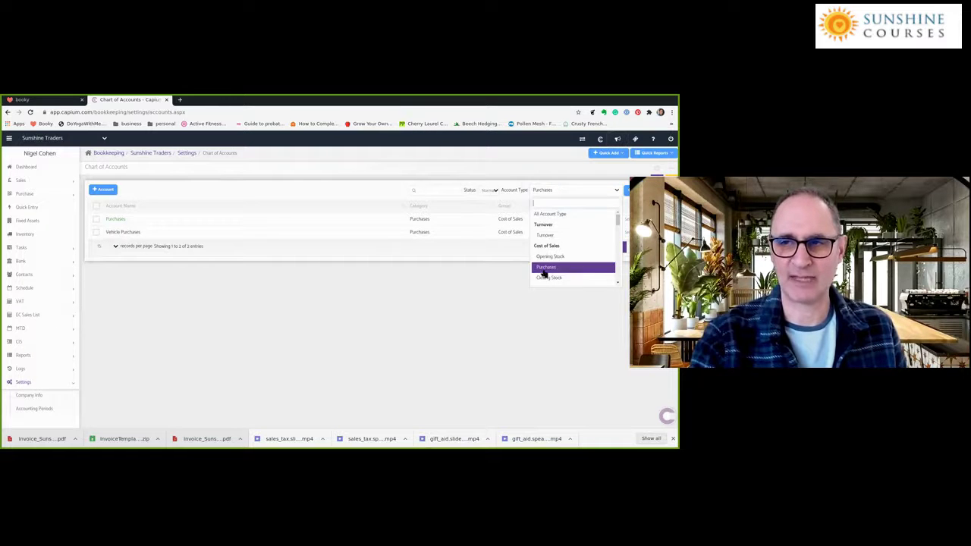
click(556, 190)
click(556, 189)
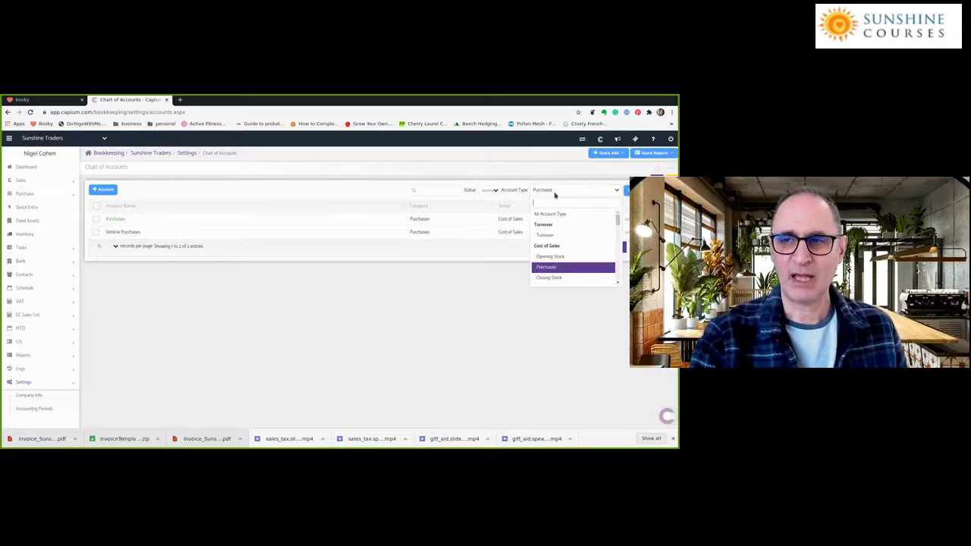
click(545, 270)
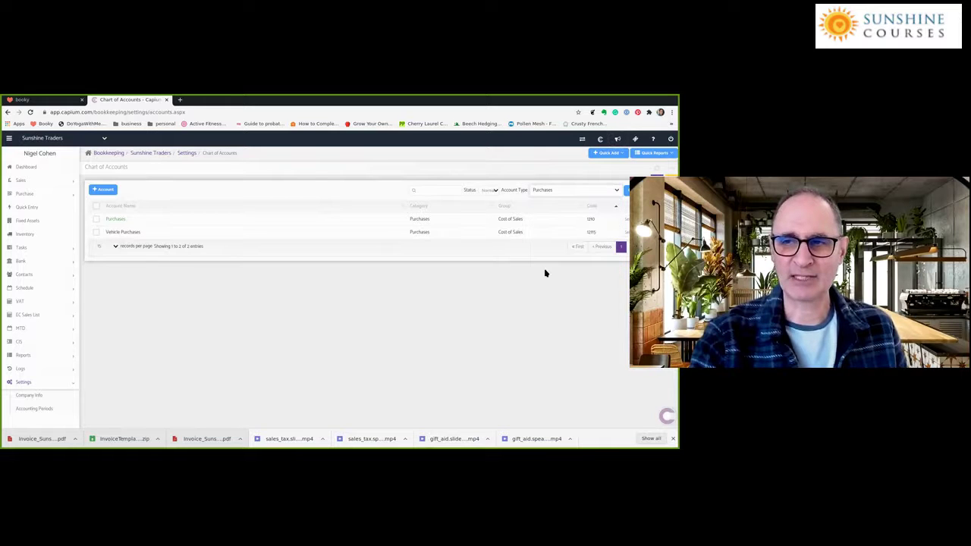
Step: Start a new account in the chart of accounts with the type Purchases and the name Computer Purchases
click(100, 189)
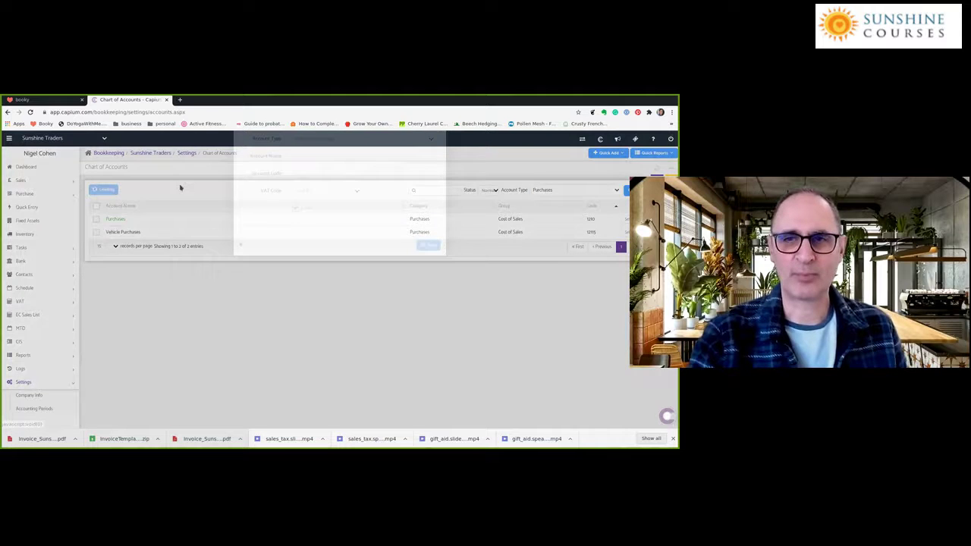
click(313, 170)
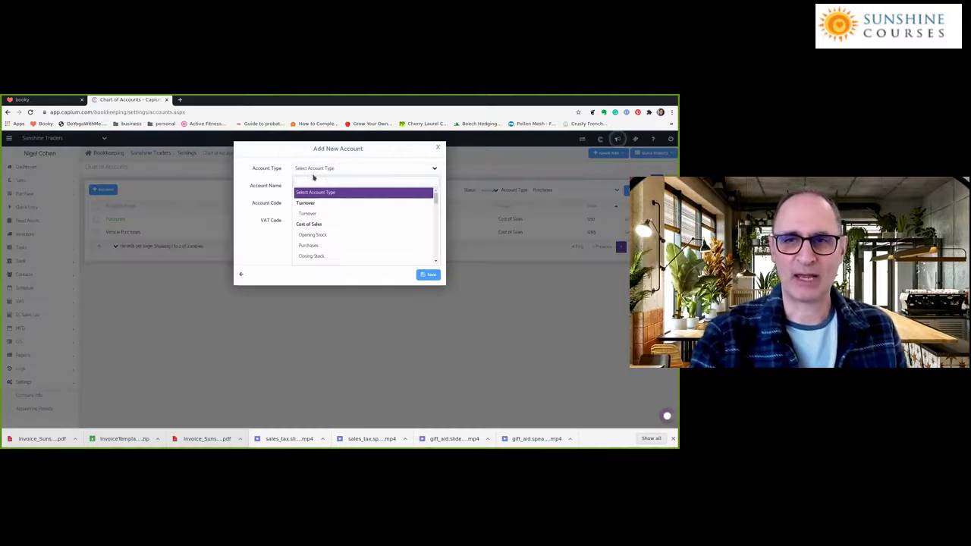
click(435, 170)
click(435, 170)
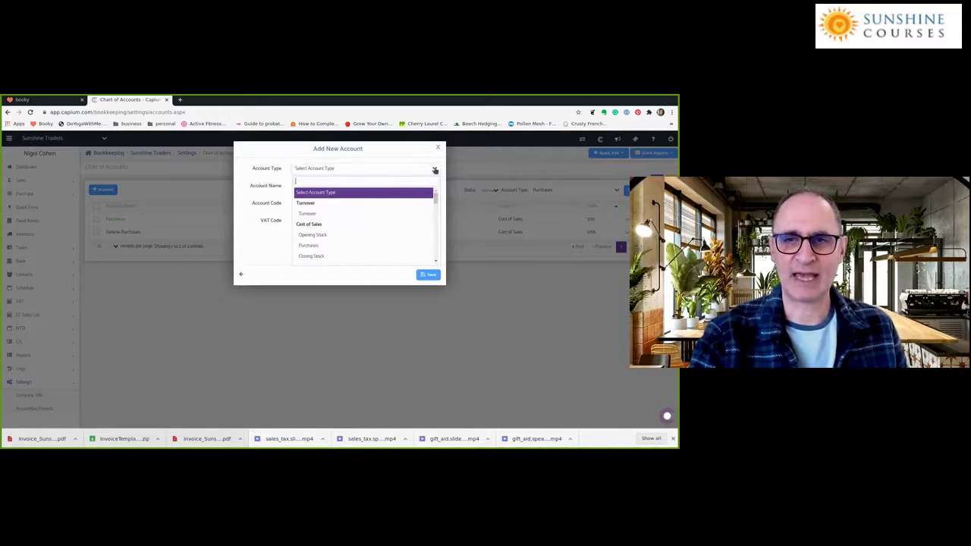
click(310, 246)
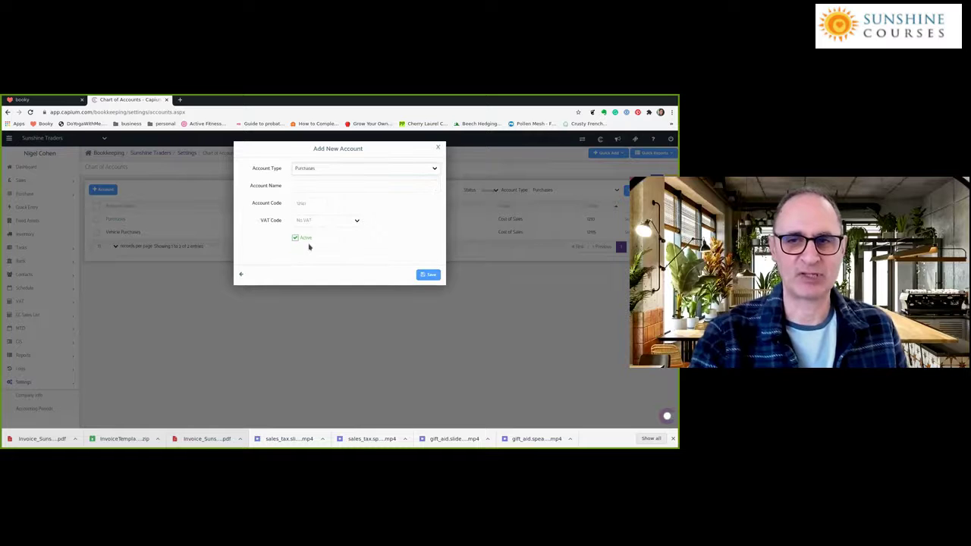
click(310, 186)
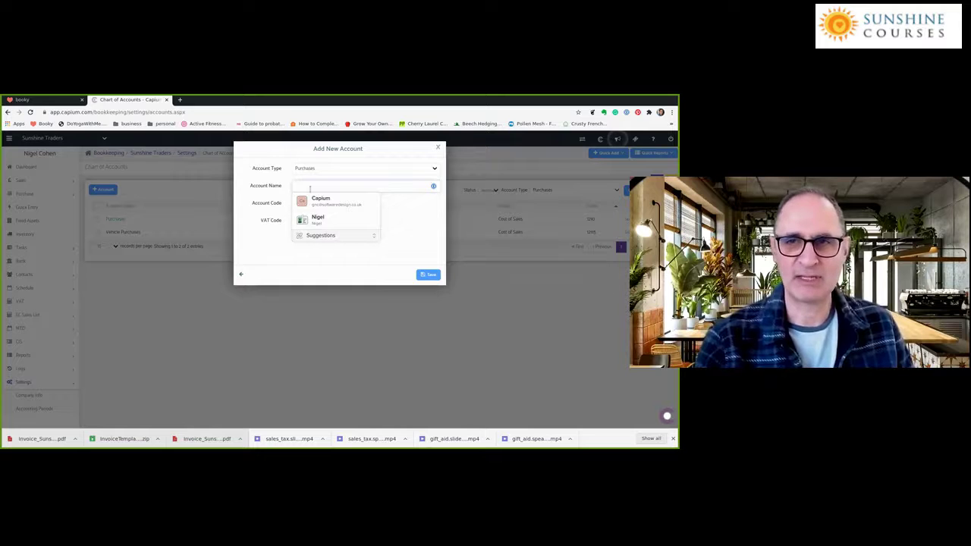
text(Comp)
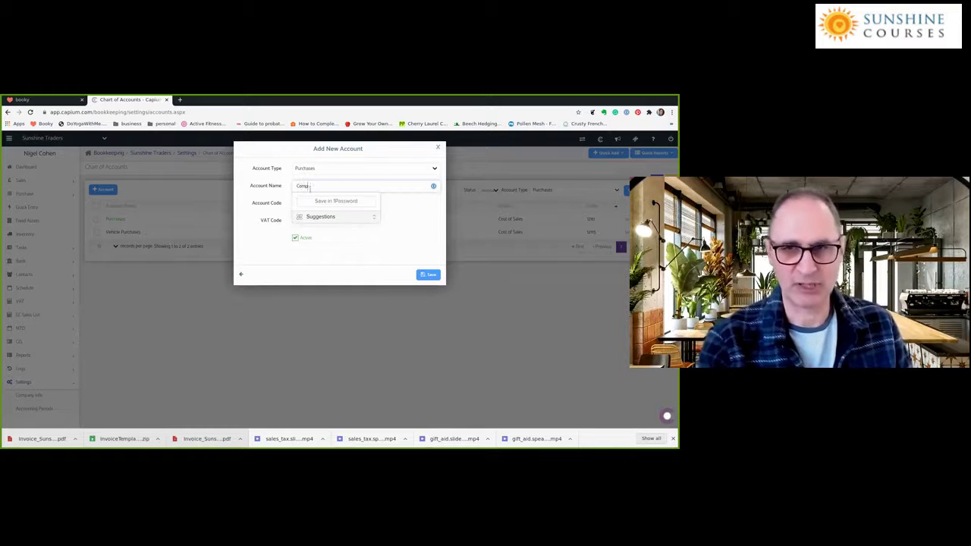
text(uter Purchases)
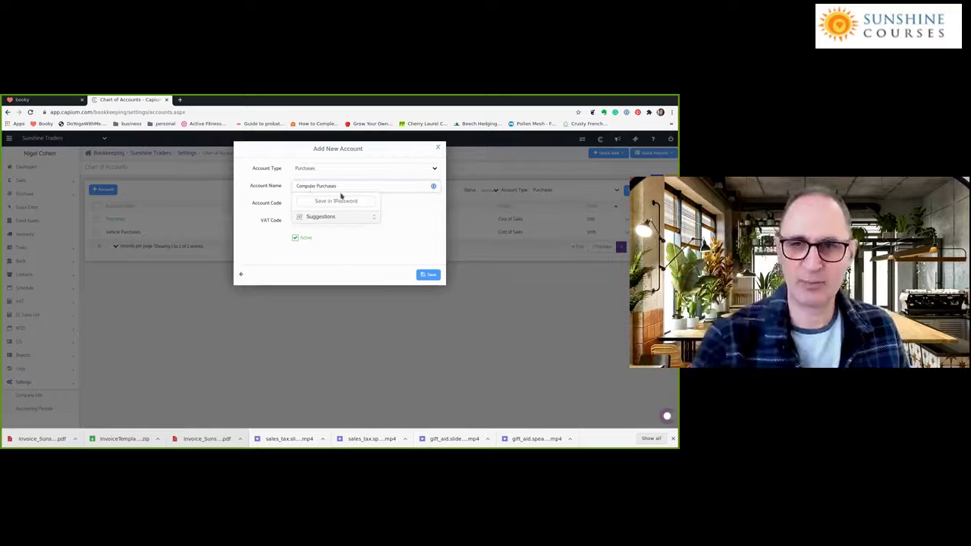
click(346, 267)
click(424, 274)
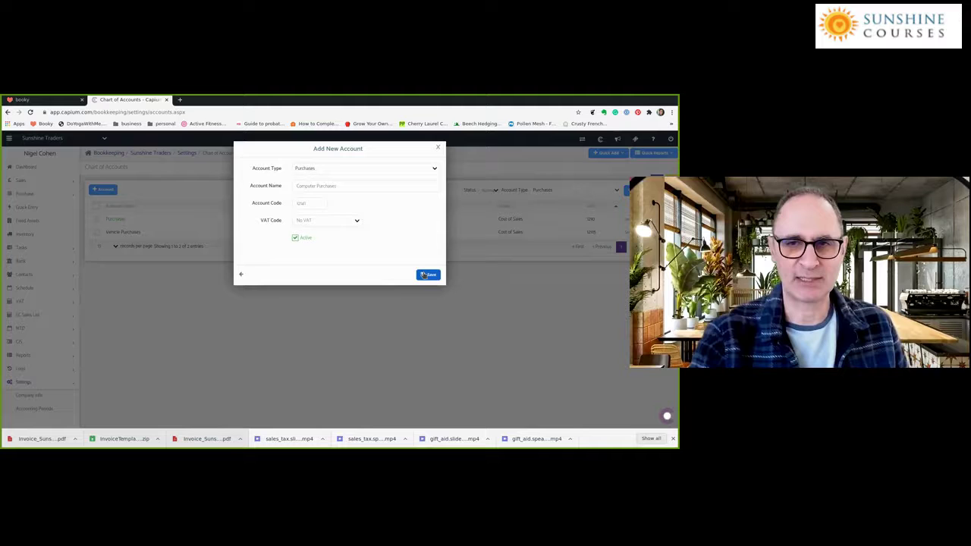
Step: Set the new account's code to 12120 and save the account
double_click(308, 203)
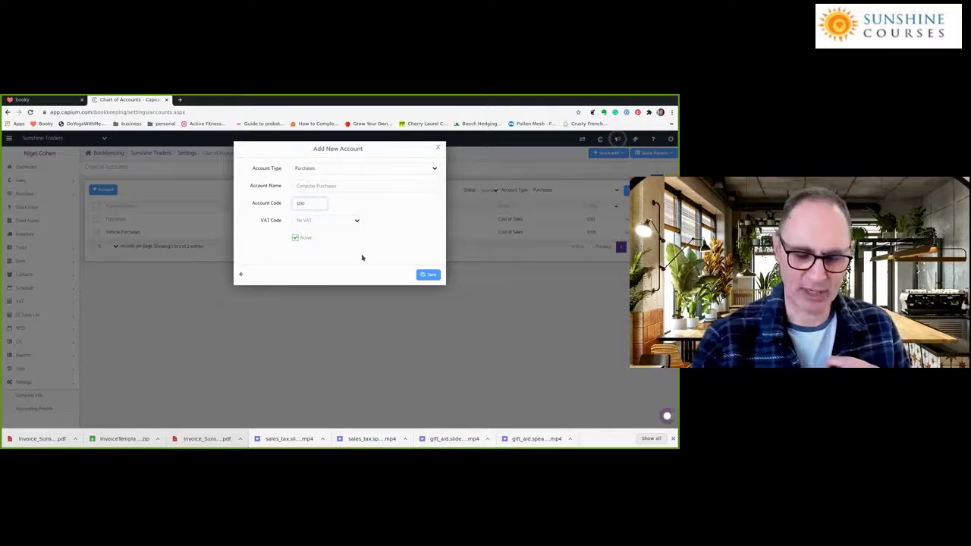
click(428, 275)
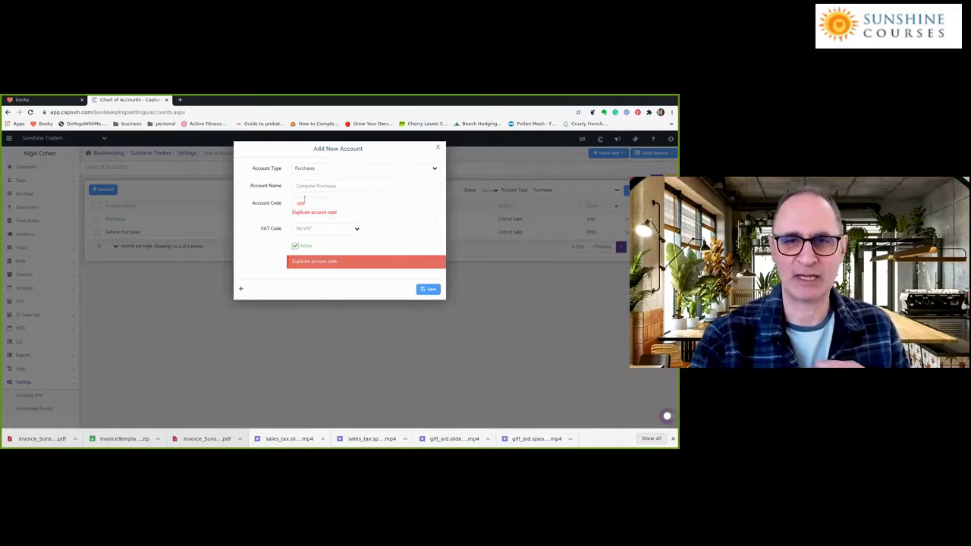
drag(306, 203, 277, 211)
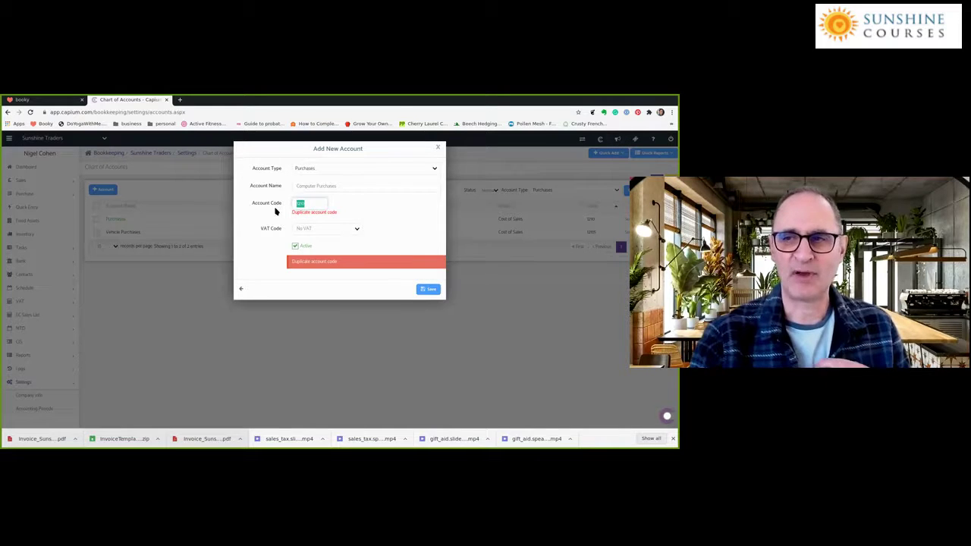
text(5)
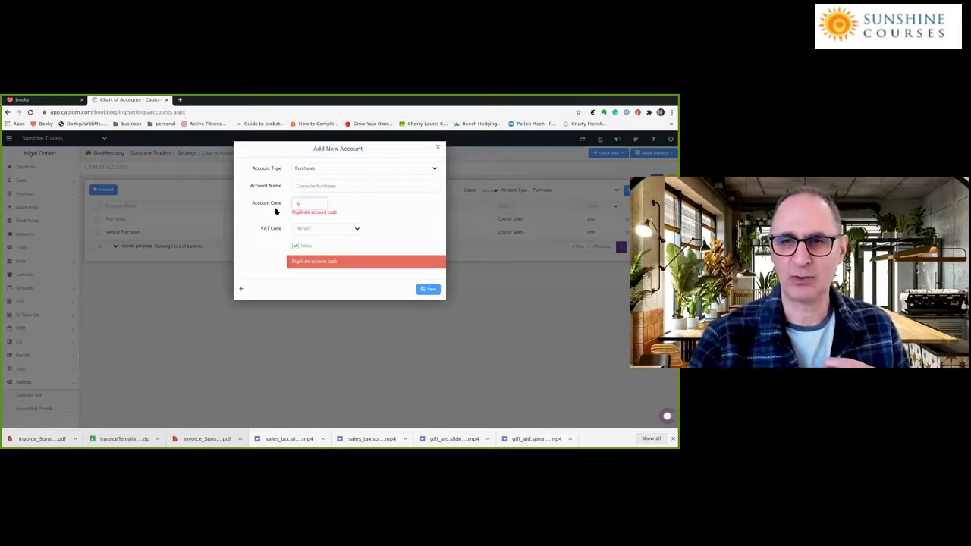
text(20)
key(Tab)
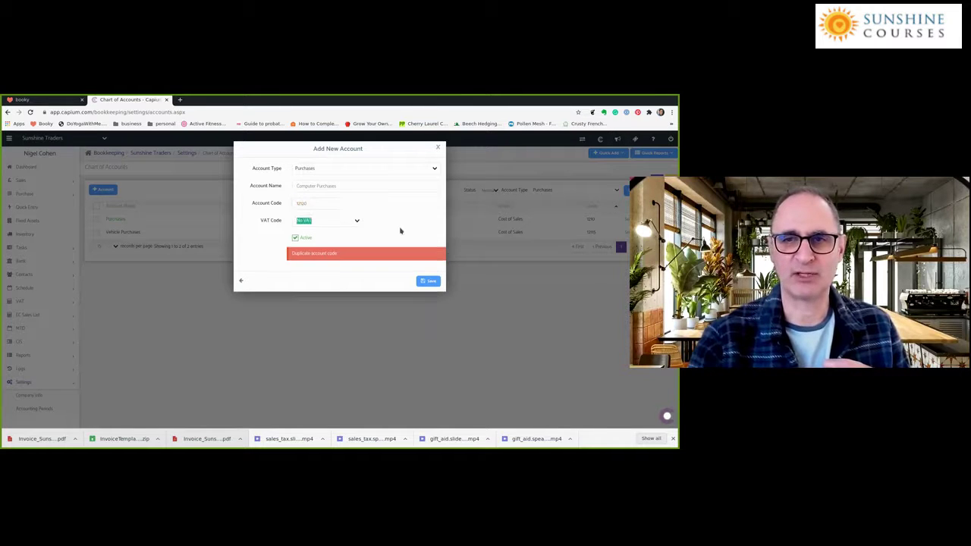
click(429, 282)
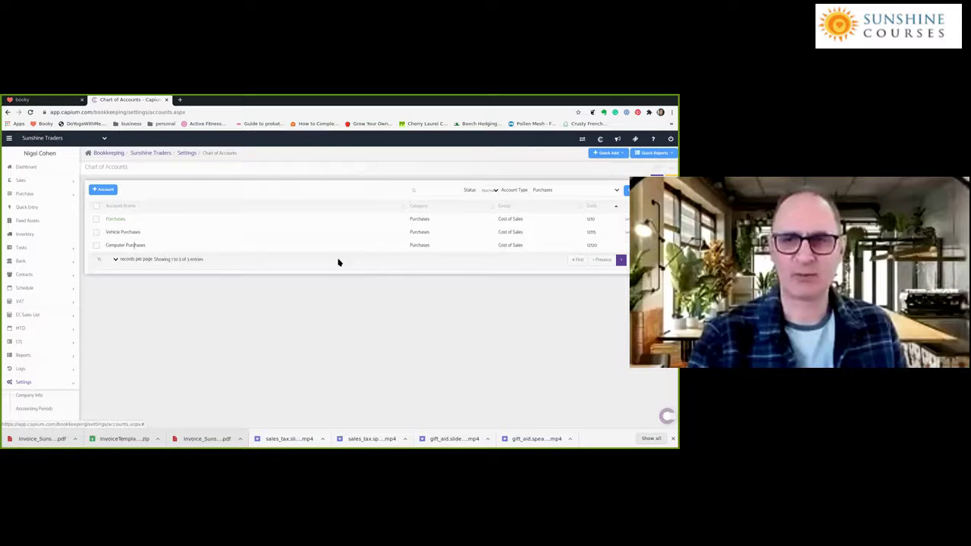
Step: Open the Computer Purchases account for editing, inspect its Active and VAT code options, and close it without saving changes
click(296, 242)
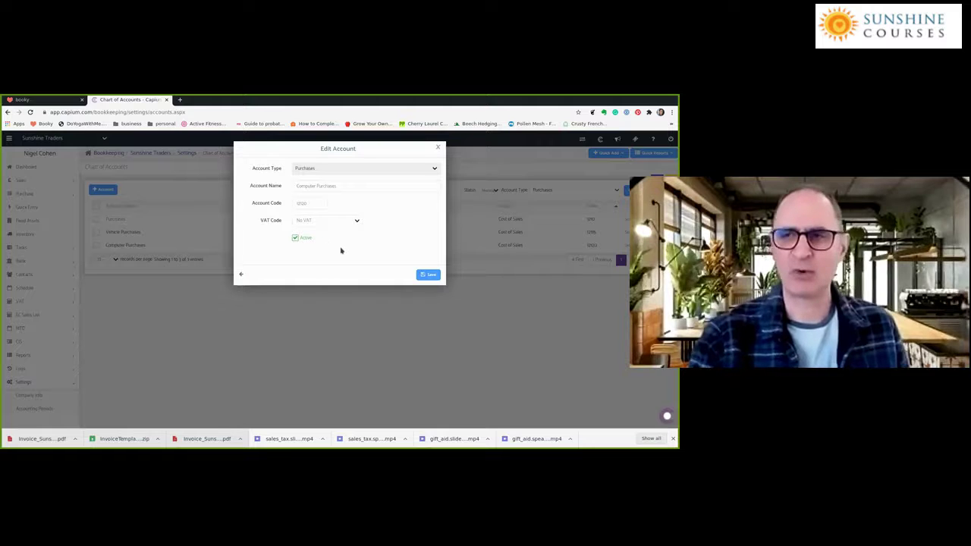
click(295, 238)
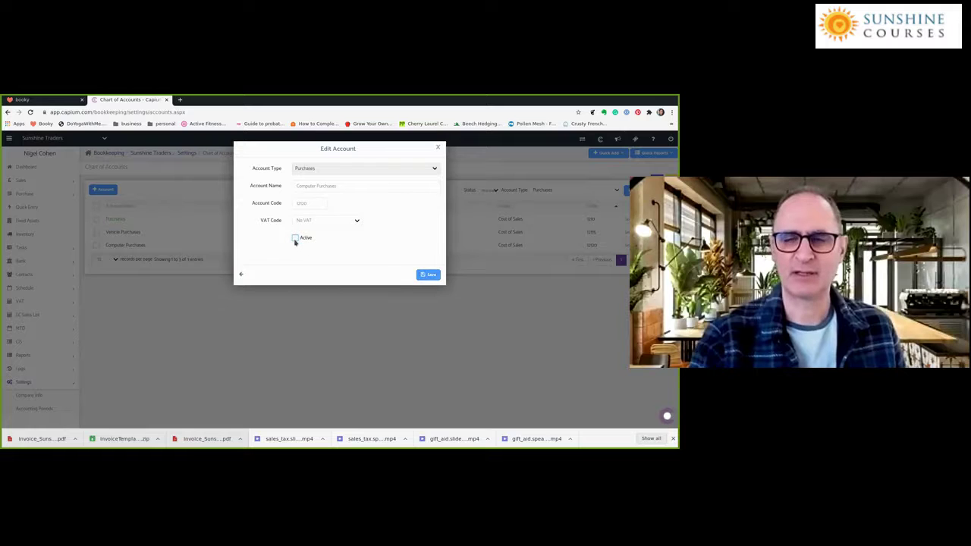
click(295, 238)
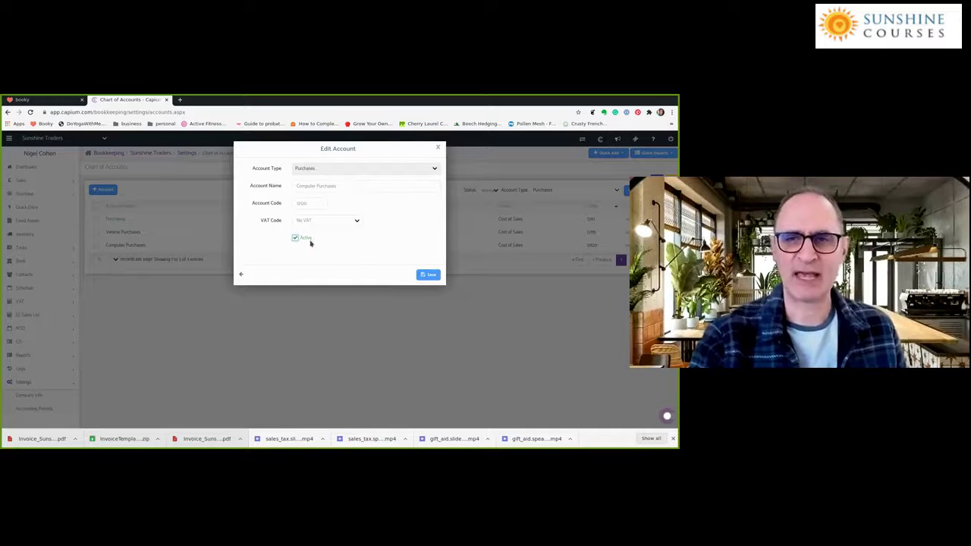
click(356, 220)
click(357, 221)
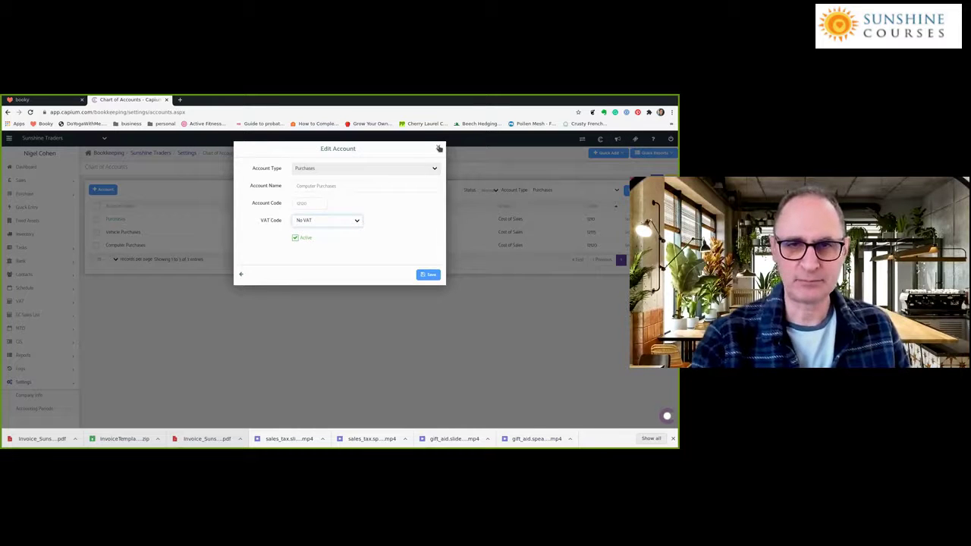
click(410, 293)
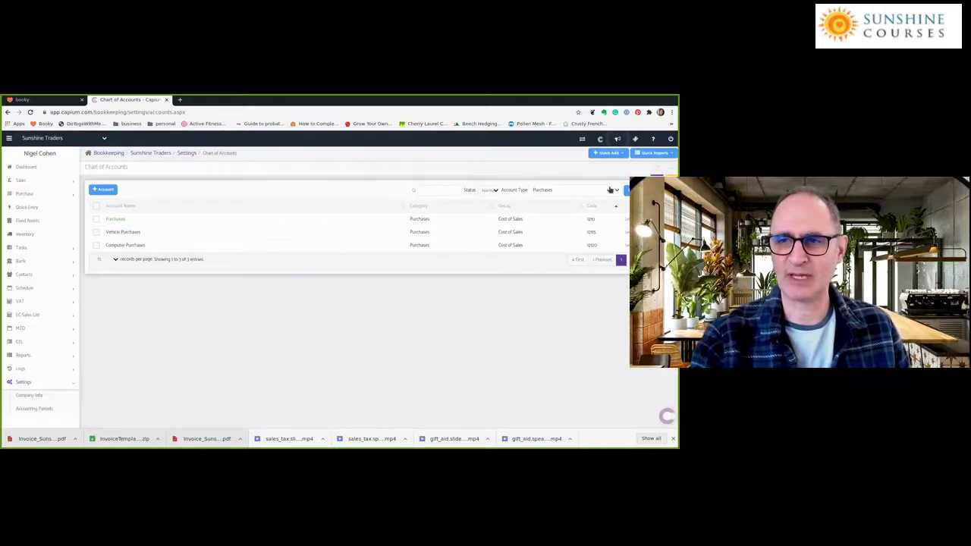
Step: Examine the account types available for filtering the chart of accounts, from Turnover and Cost of Sales through Administrative Expenses
click(612, 190)
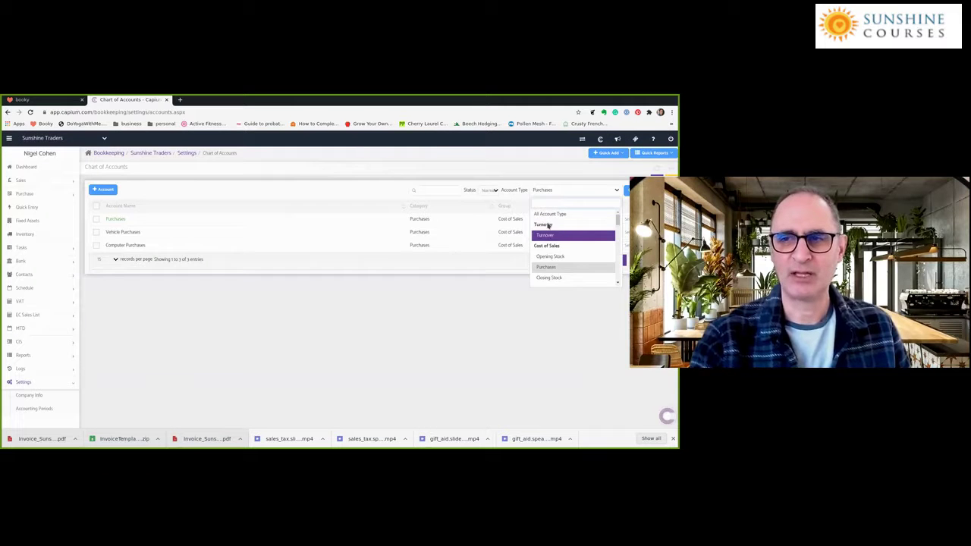
scroll(561, 260, down, 1)
scroll(562, 260, down, 5)
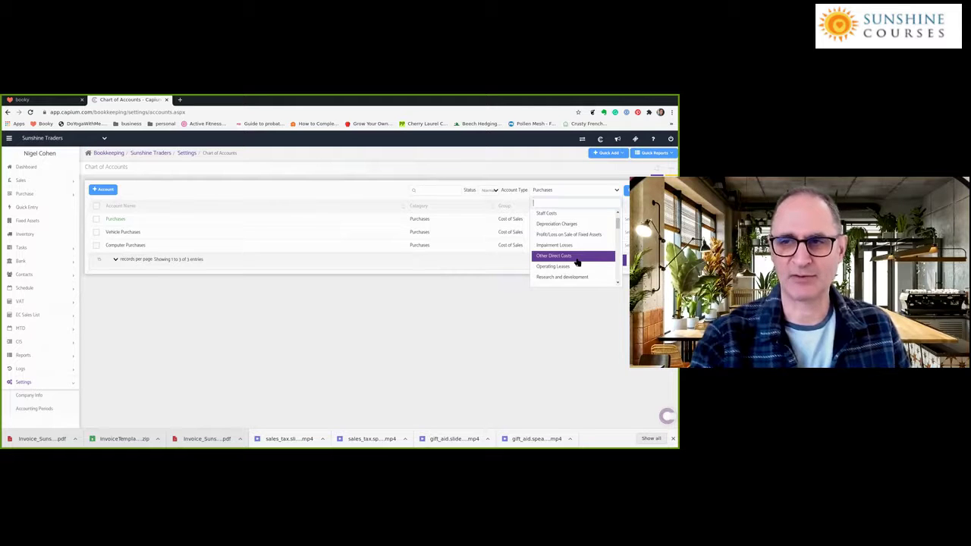
scroll(576, 262, up, 3)
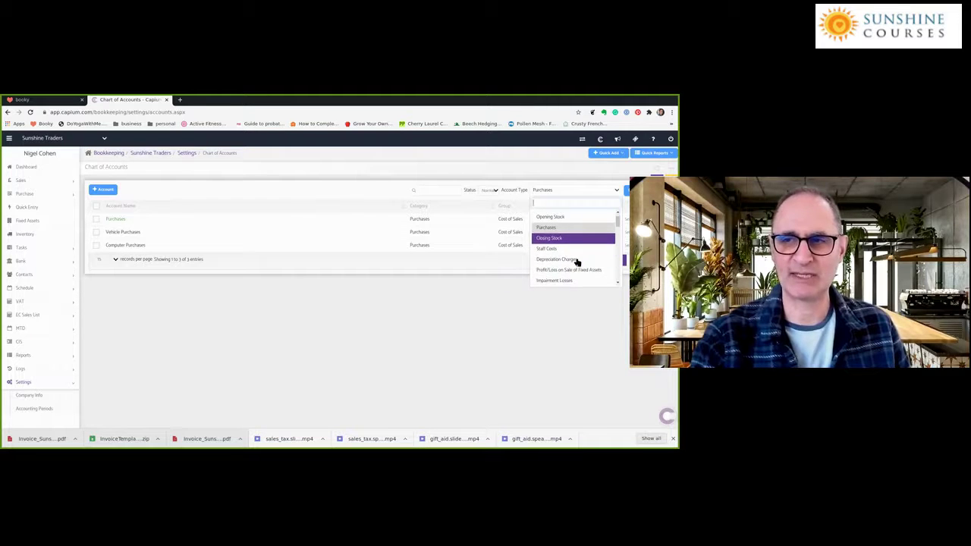
scroll(577, 261, down, 2)
scroll(579, 261, down, 3)
scroll(579, 262, down, 3)
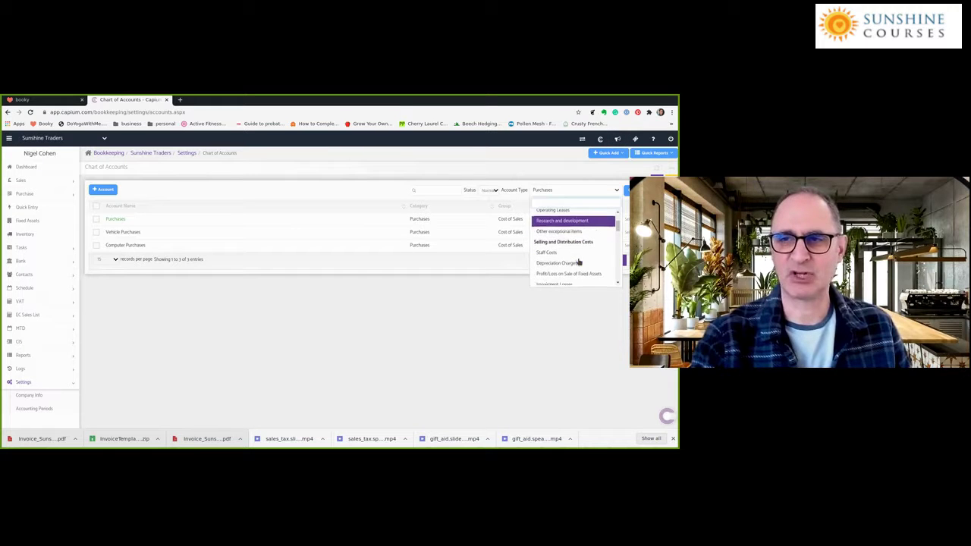
scroll(579, 262, up, 5)
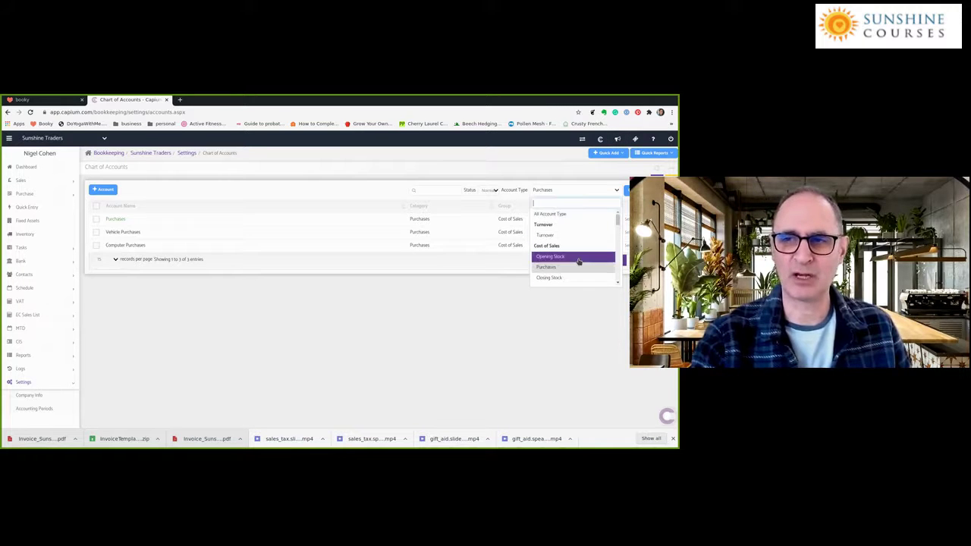
scroll(578, 262, down, 2)
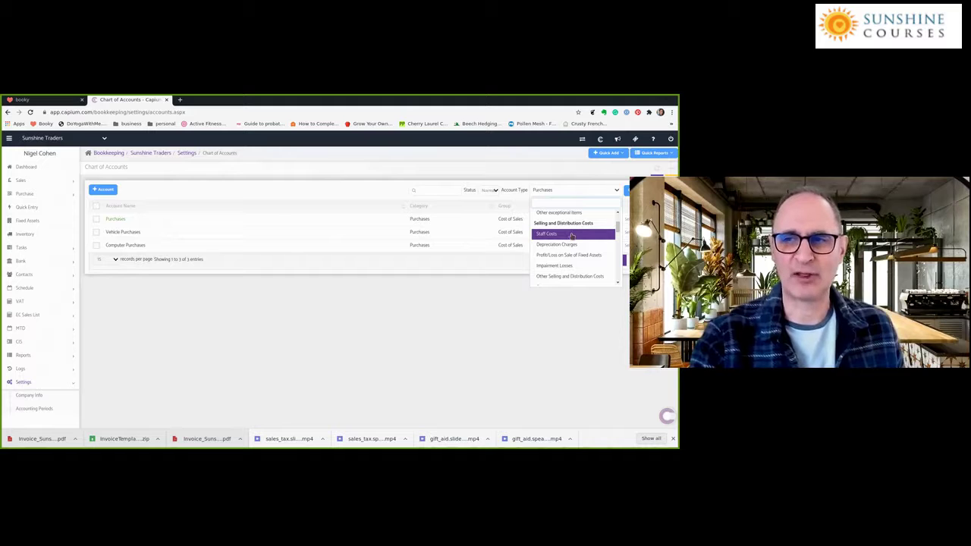
scroll(571, 245, down, 2)
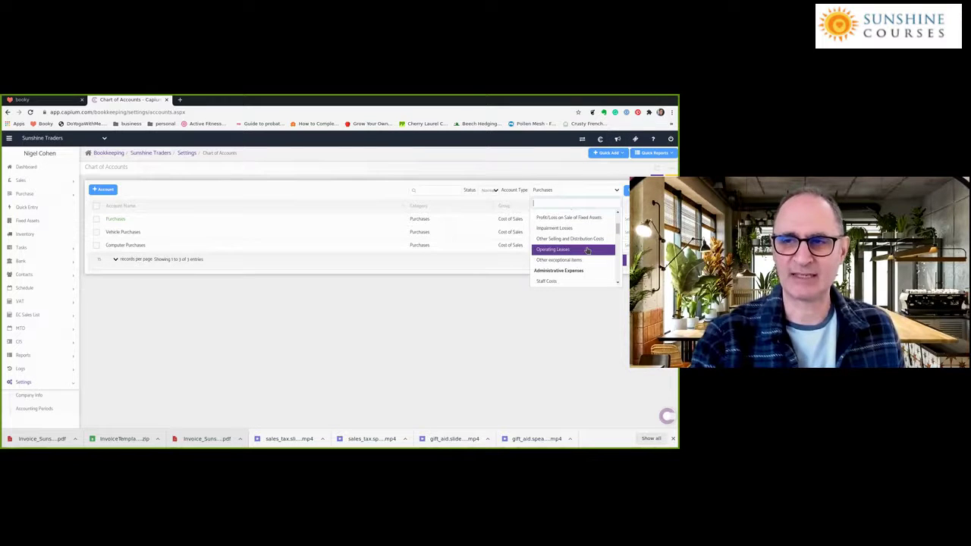
scroll(584, 246, down, 2)
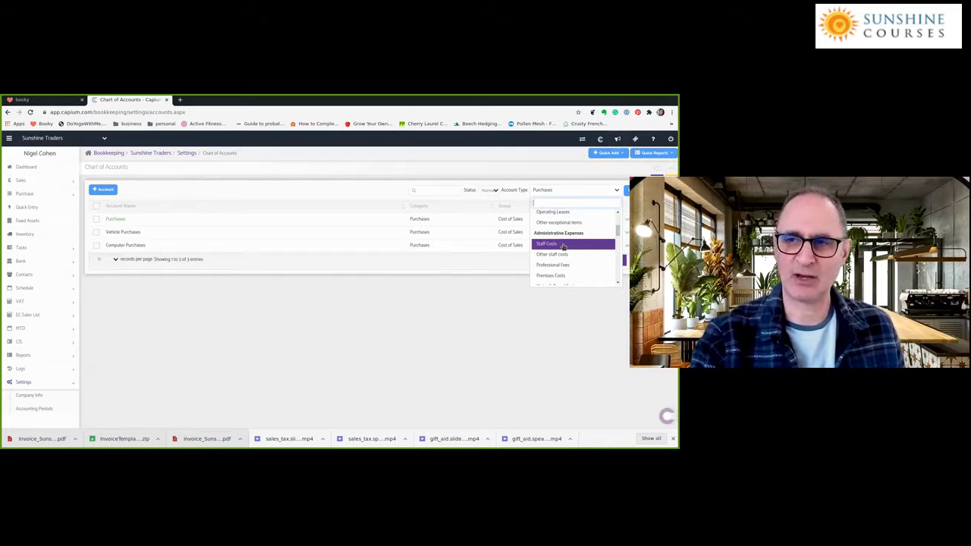
scroll(565, 250, down, 2)
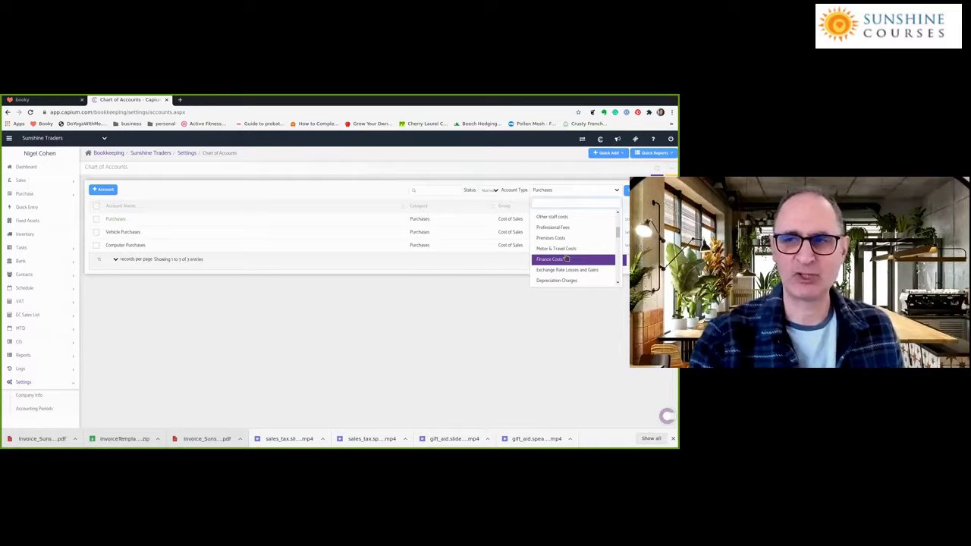
scroll(566, 258, up, 3)
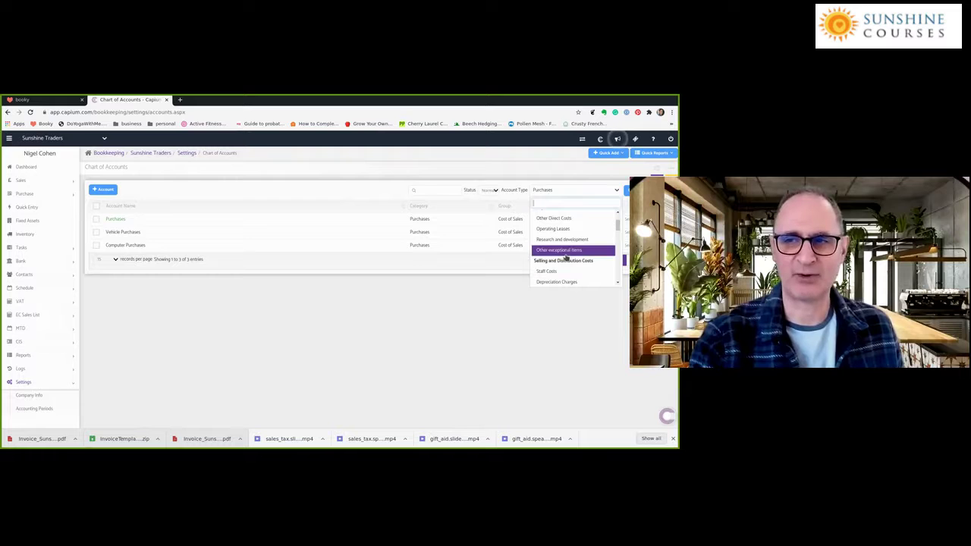
Step: Filter the chart of accounts to show only the Staff Costs account type under Administrative Expenses
scroll(565, 258, down, 4)
scroll(566, 263, down, 2)
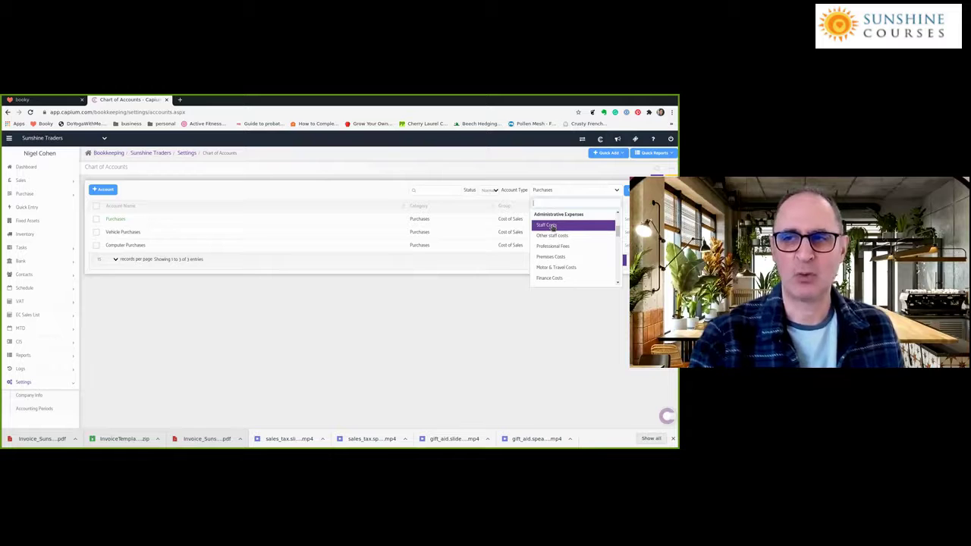
click(553, 226)
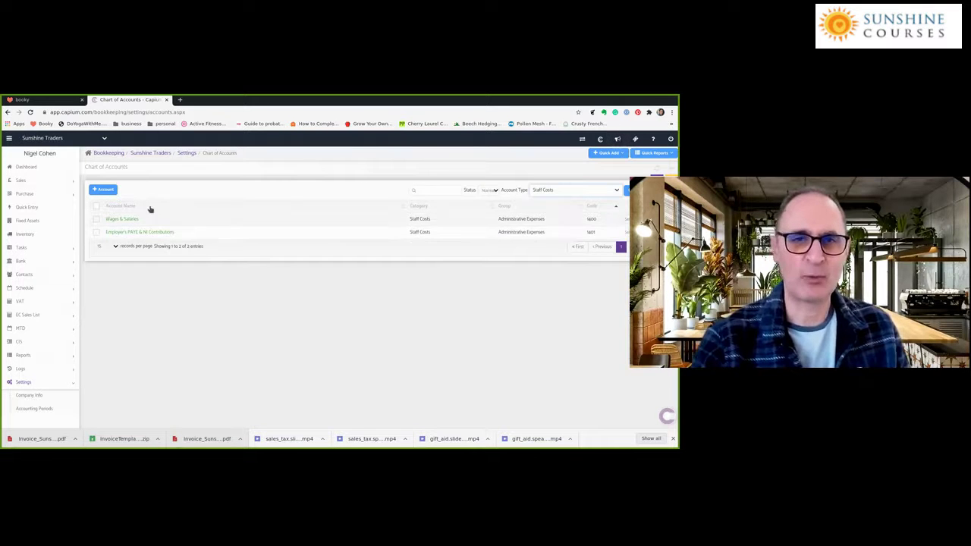
Step: Add and save a new account named Pensions with the Staff Costs type under Administrative Expenses
click(106, 190)
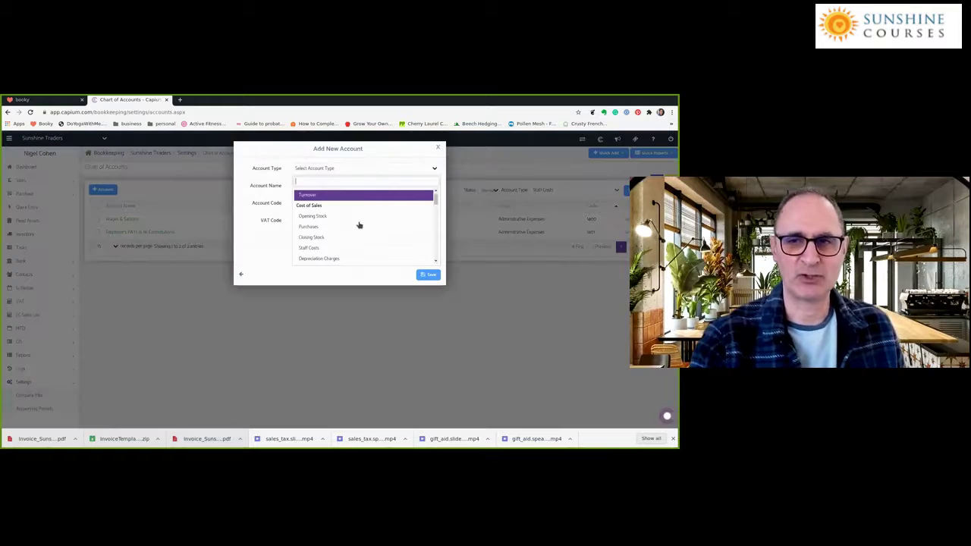
scroll(360, 225, down, 2)
scroll(344, 220, down, 2)
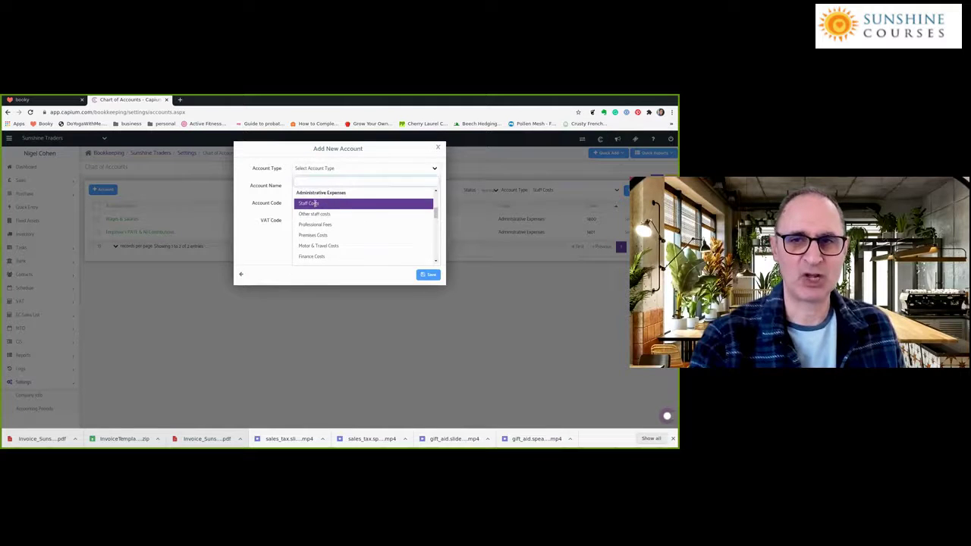
click(315, 205)
click(308, 184)
text(Pensions)
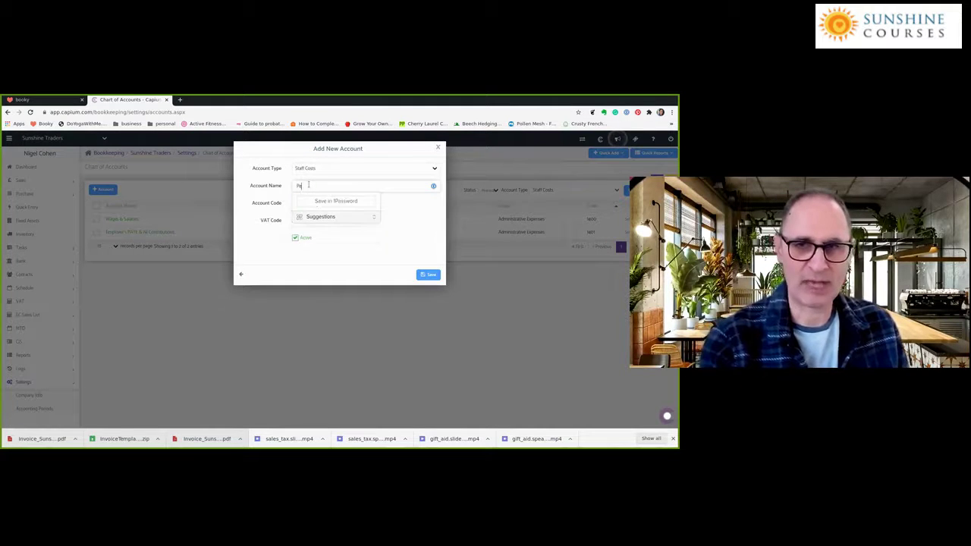
click(418, 223)
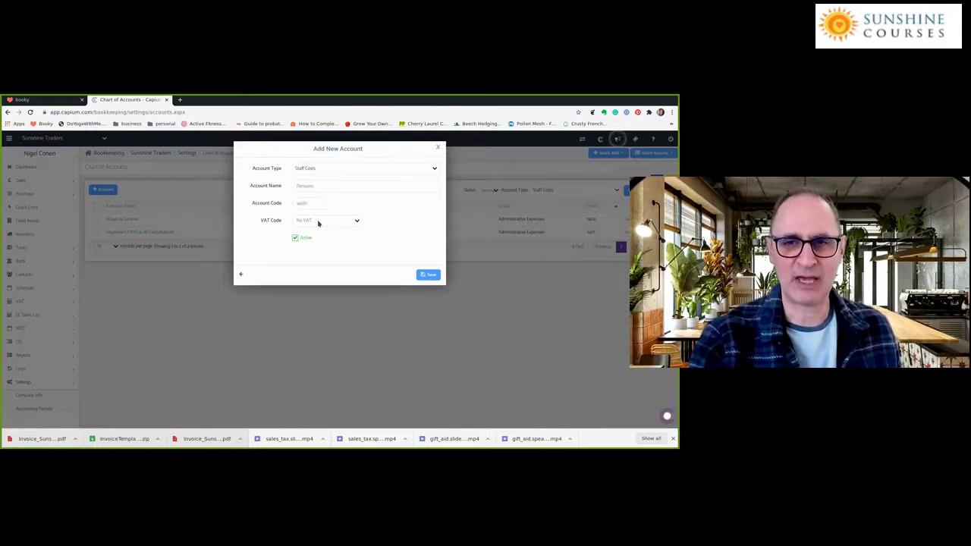
click(429, 274)
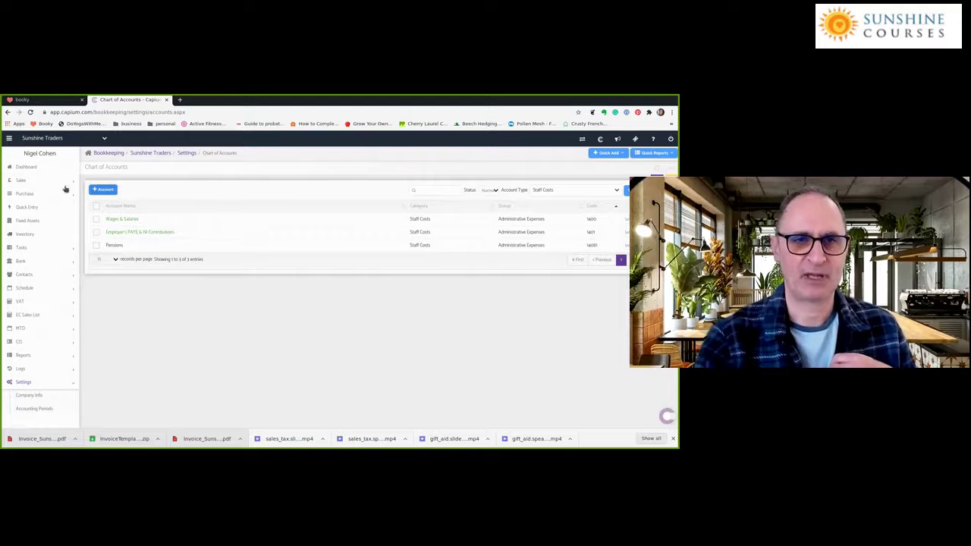
Step: Open the company information settings, followed by the invoice templates in the general settings
click(21, 182)
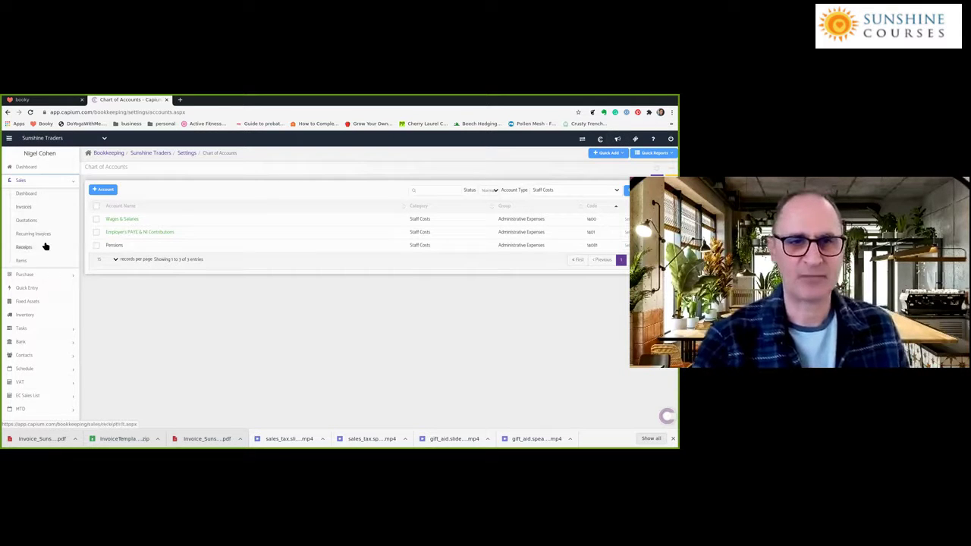
scroll(43, 273, down, 2)
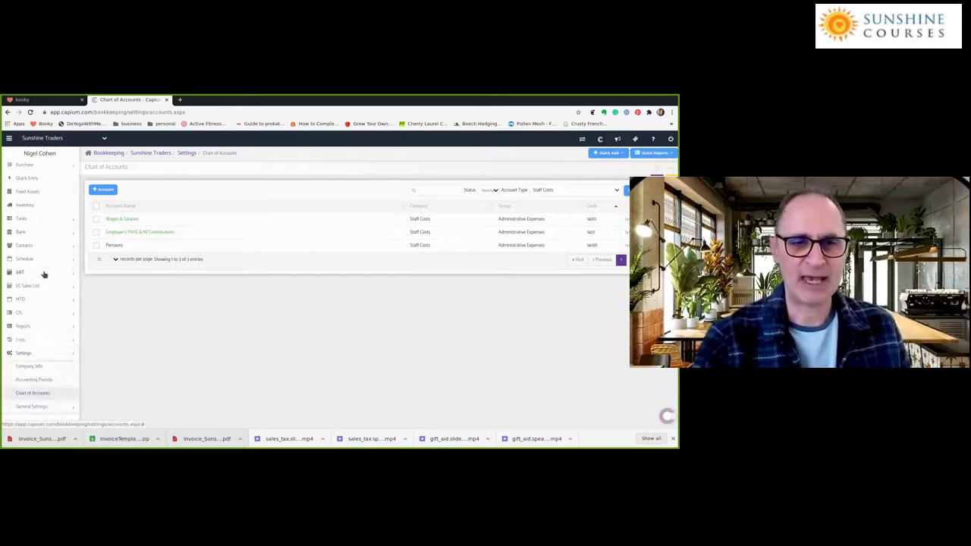
click(36, 367)
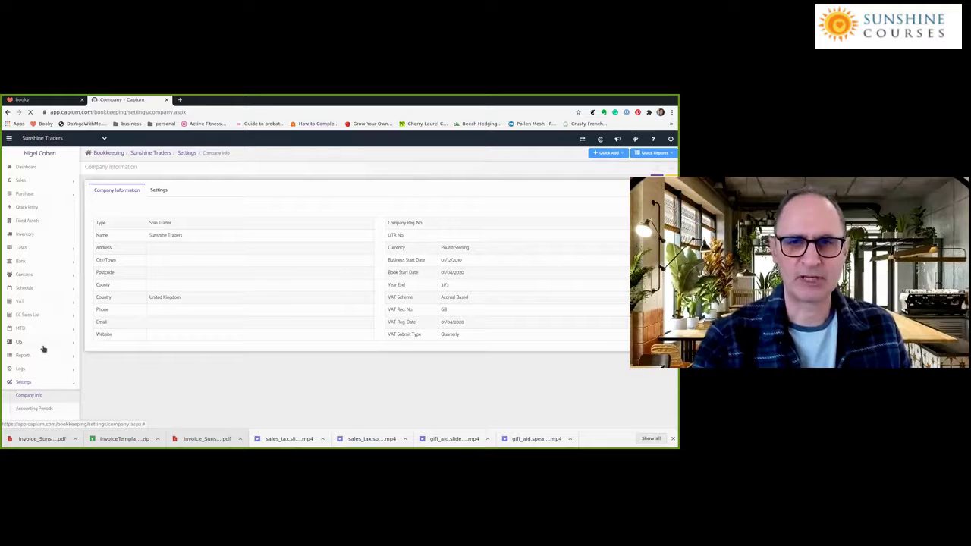
scroll(46, 349, down, 1)
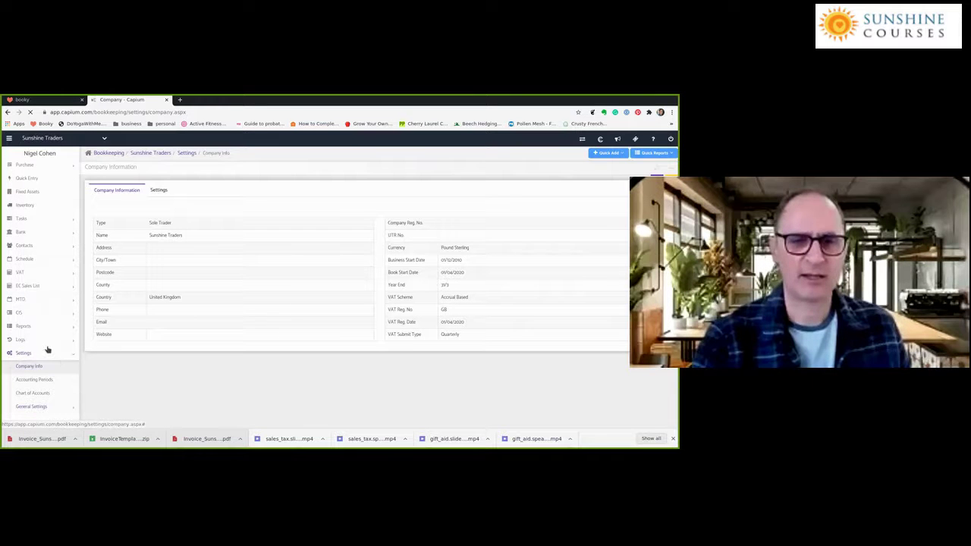
scroll(47, 350, down, 2)
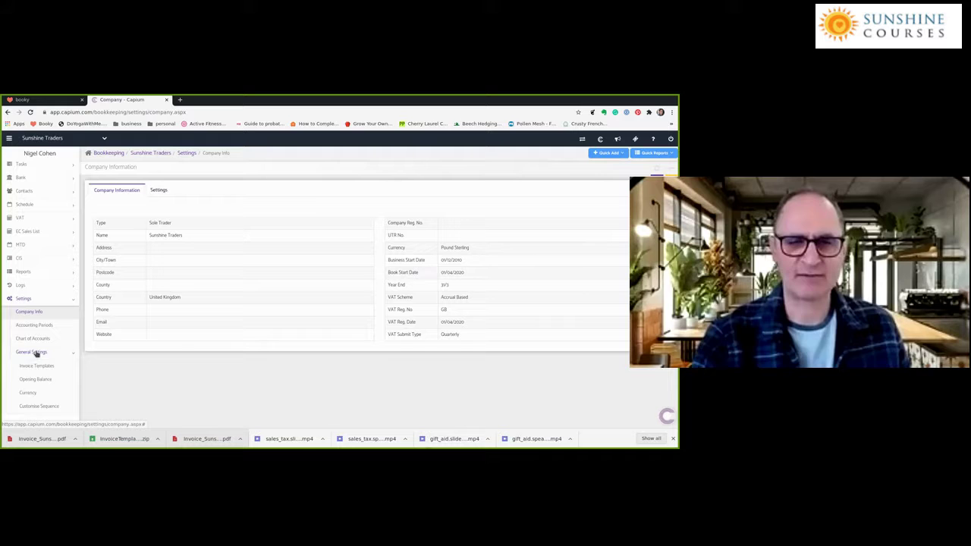
click(38, 367)
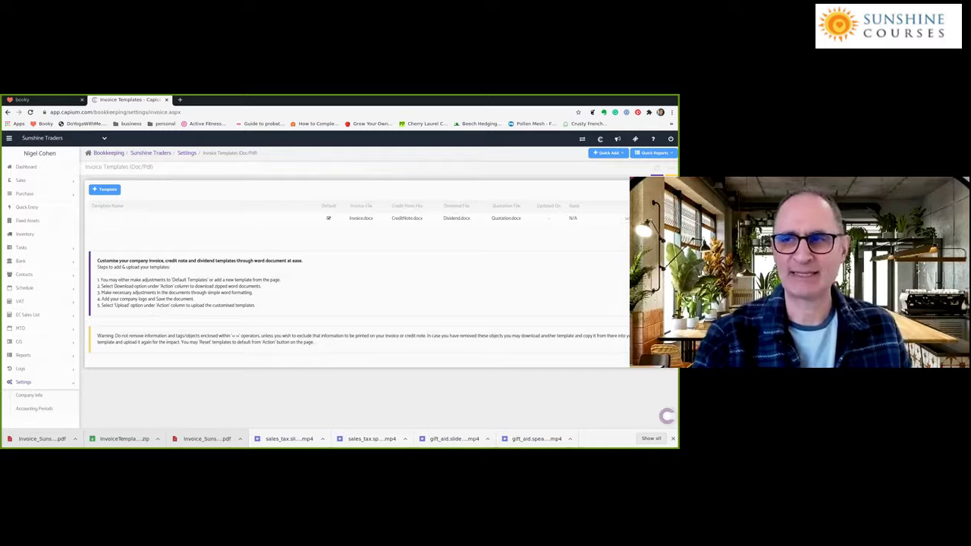
Step: Inspect the actions for the default invoice template, open its template upload form and close it without uploading anything
click(627, 219)
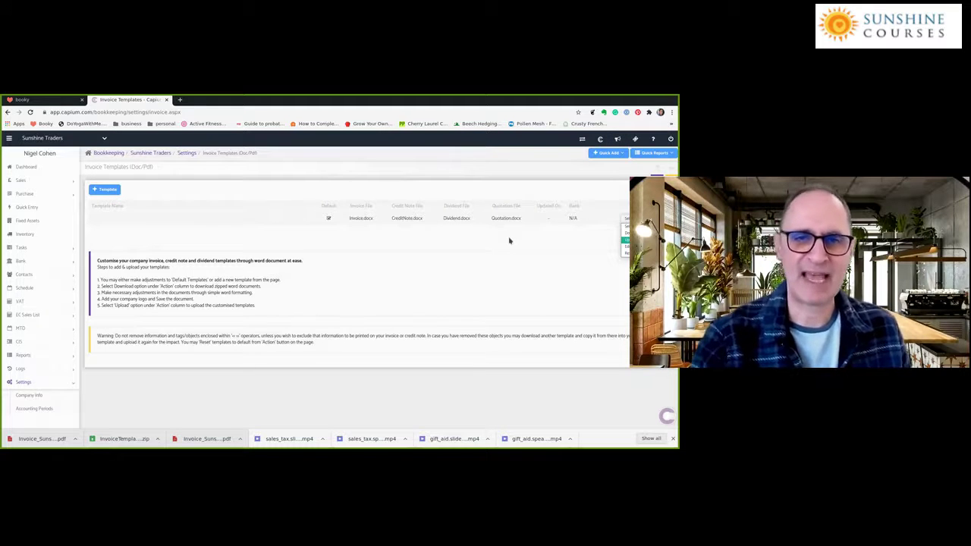
click(359, 218)
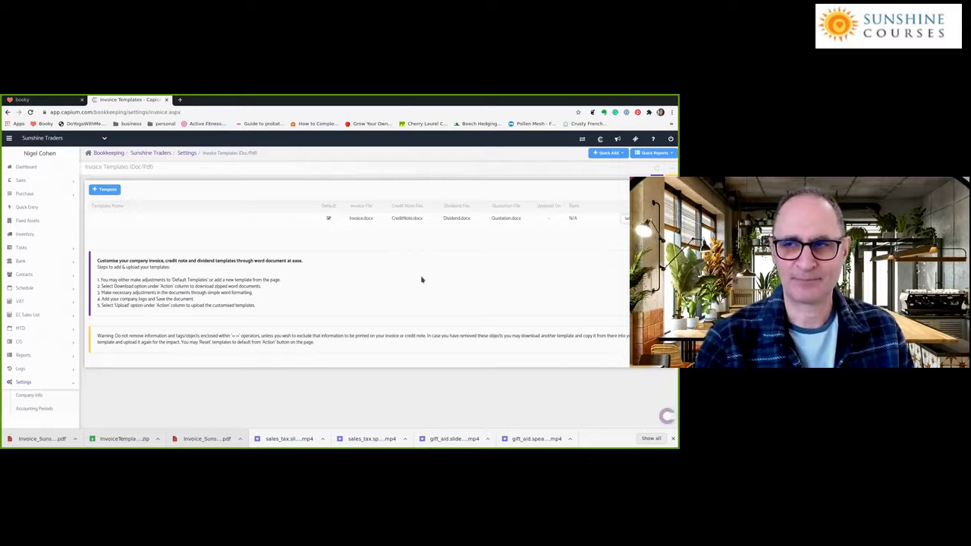
click(626, 219)
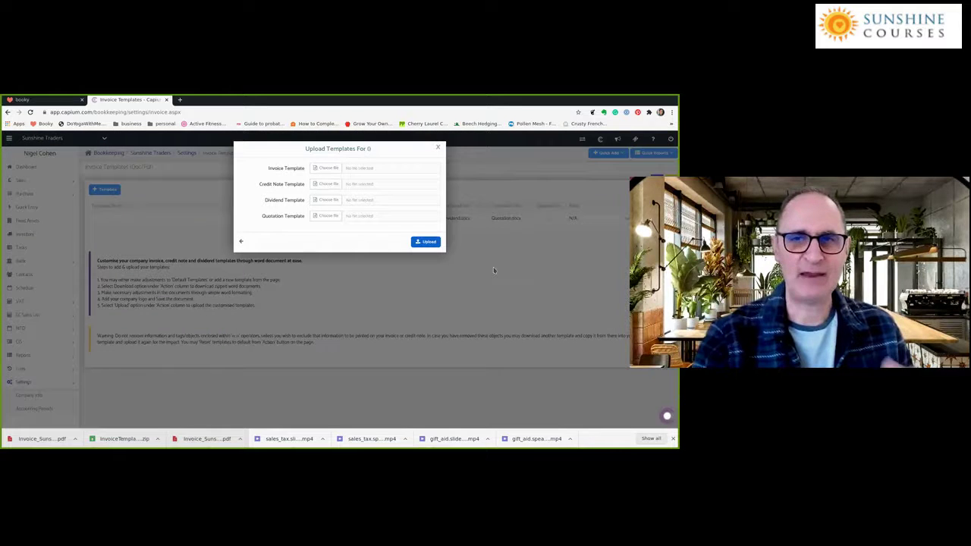
click(494, 270)
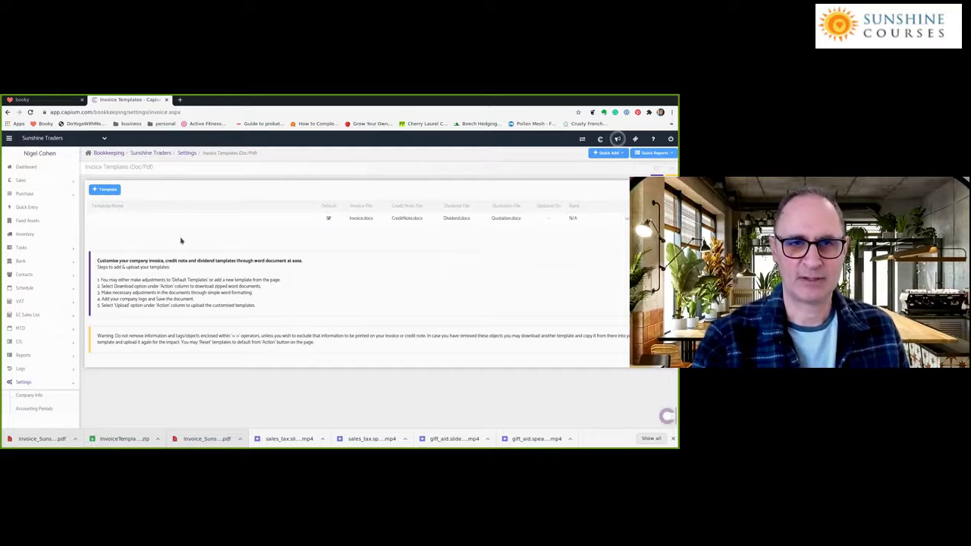
click(20, 182)
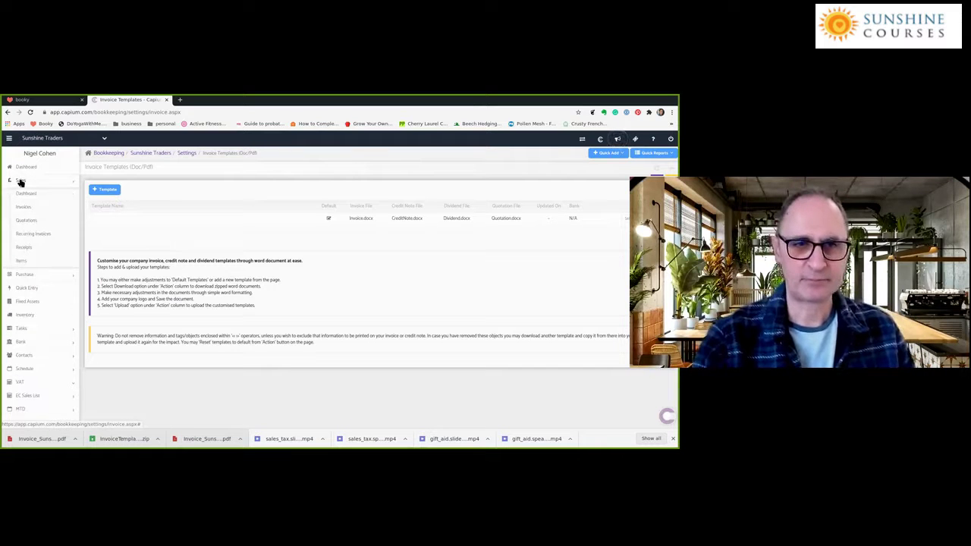
click(20, 182)
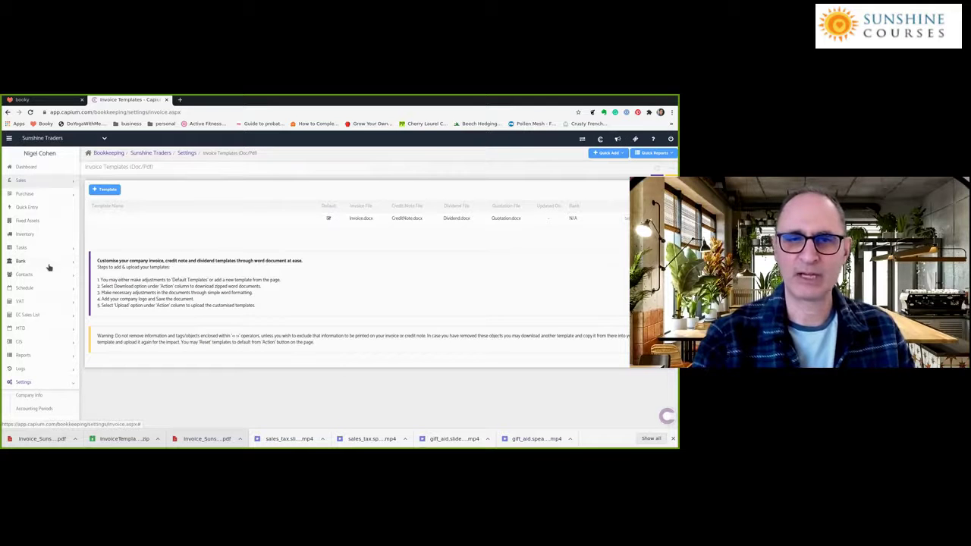
click(21, 181)
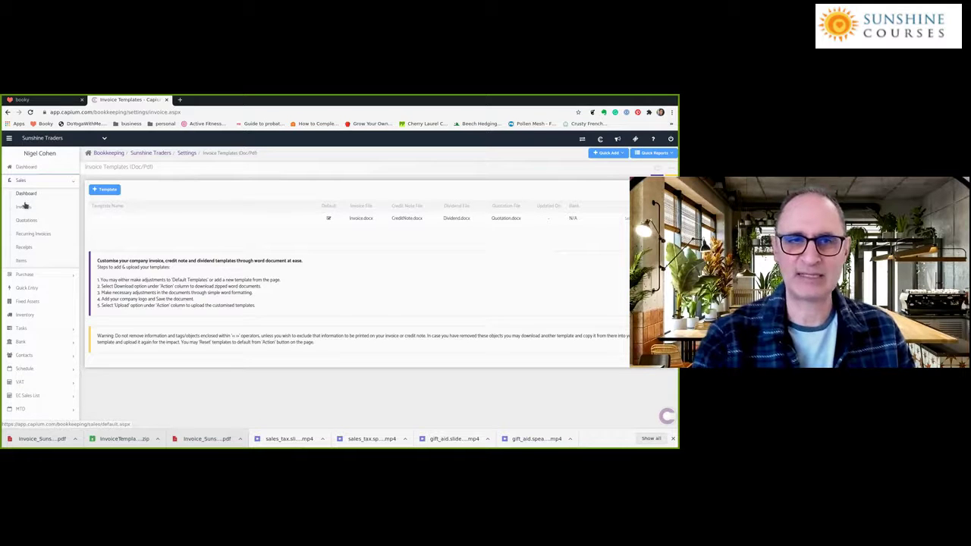
click(22, 181)
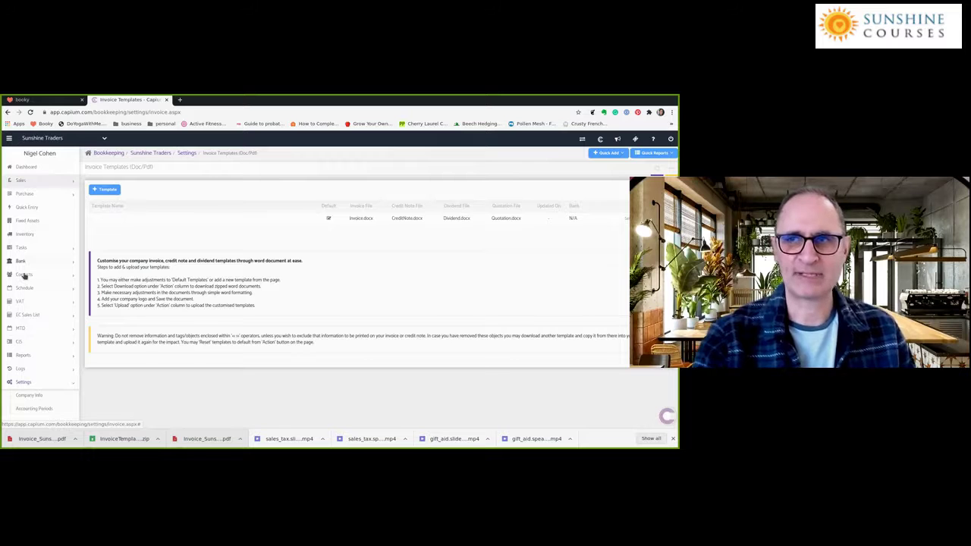
Step: Open the customer contacts, inspect the new customer form including its email, VAT registration and opening balance fields, and close it without saving
click(23, 276)
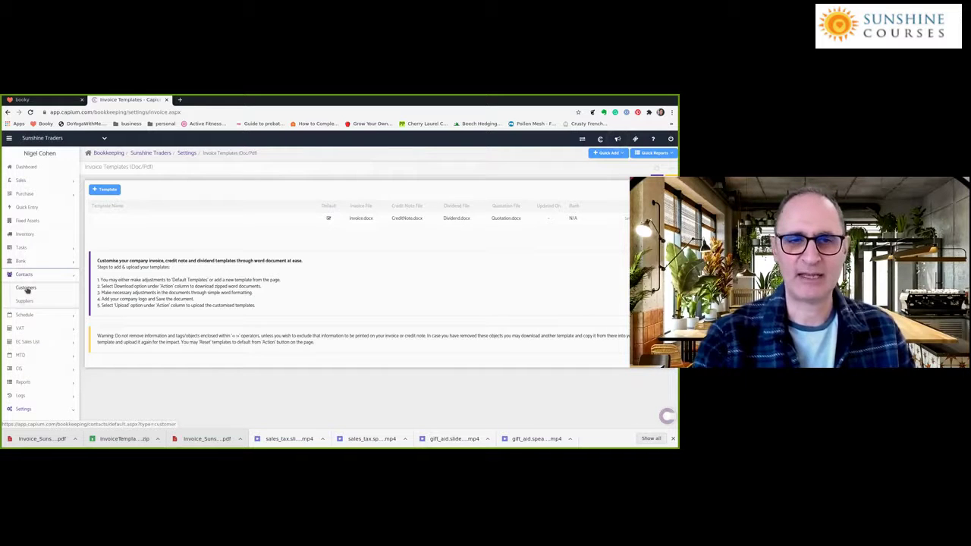
click(26, 288)
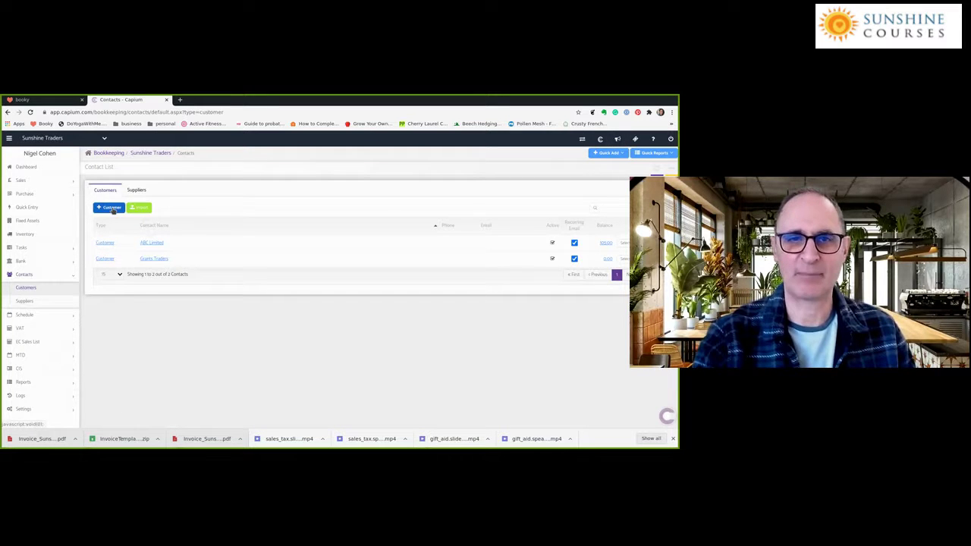
click(113, 210)
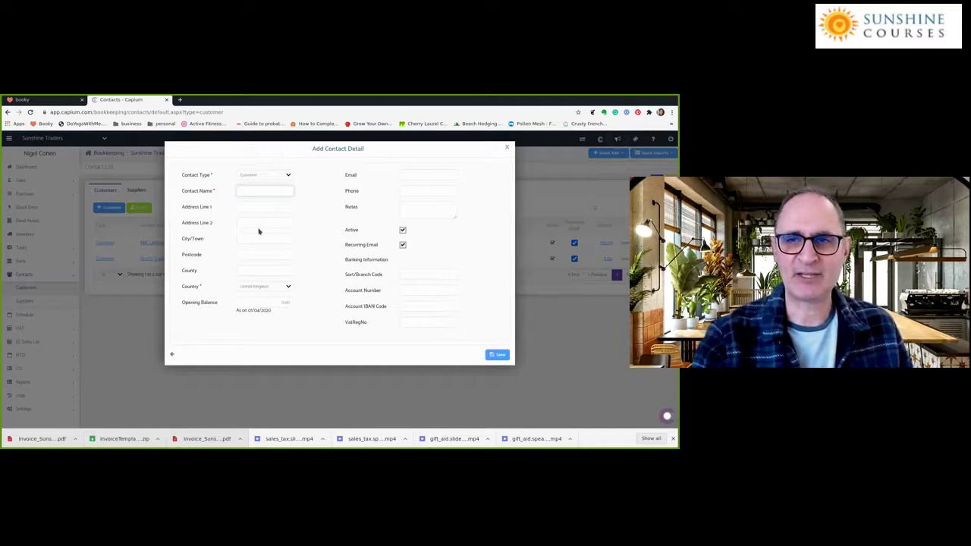
click(431, 175)
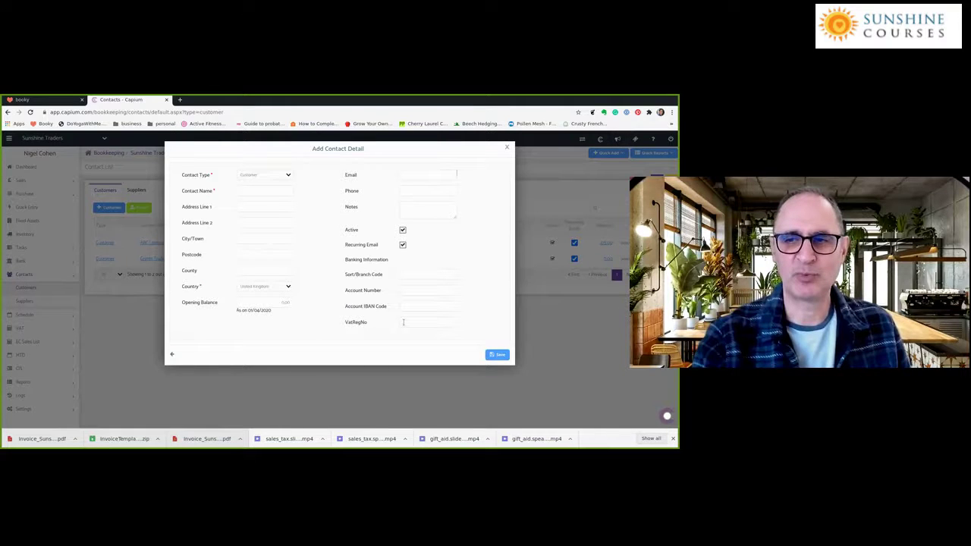
click(402, 322)
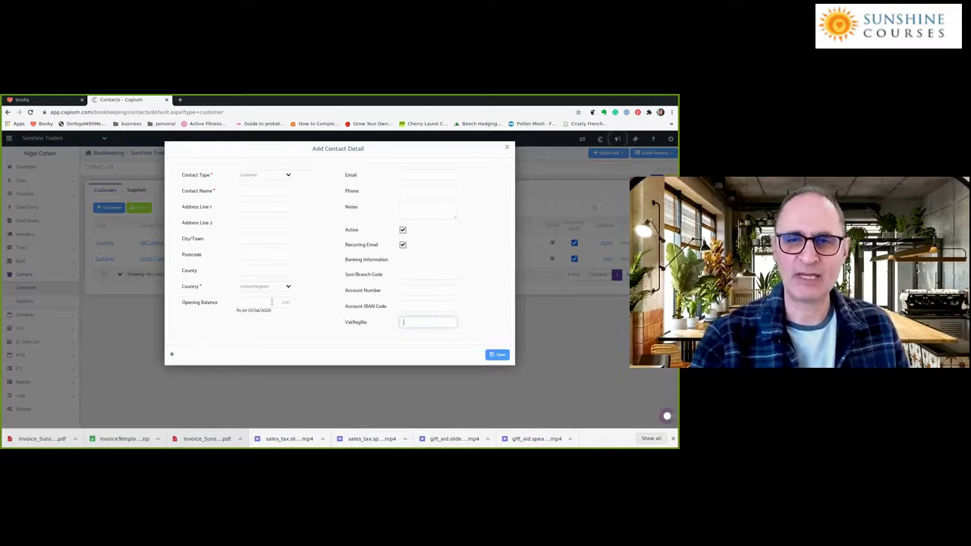
click(279, 302)
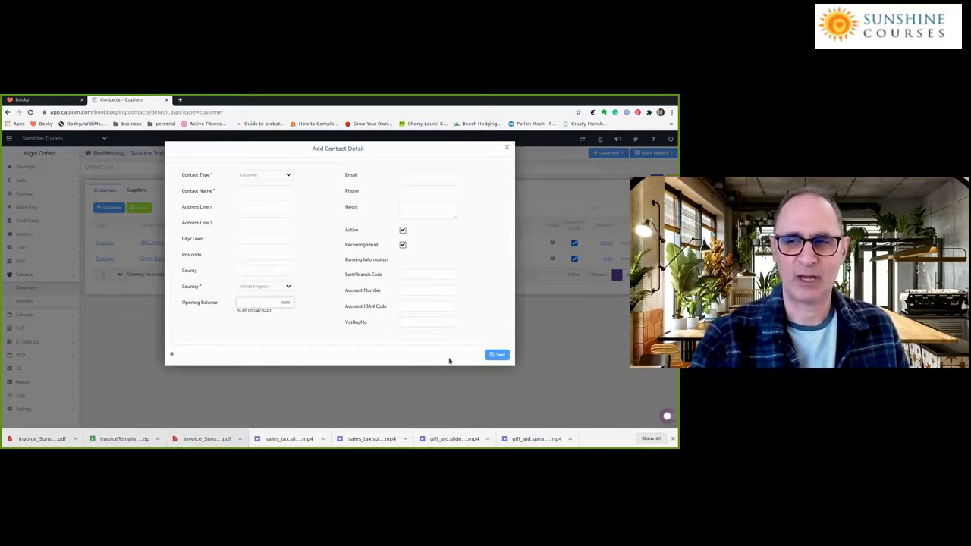
click(96, 228)
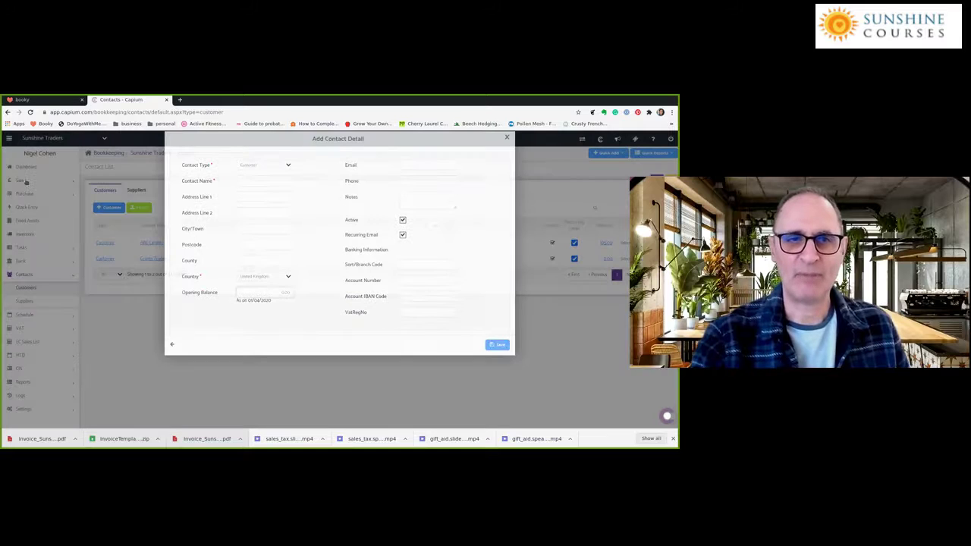
Step: Start a new sales invoice, enable the Batch Invoice option and view the customers available for selection
click(27, 208)
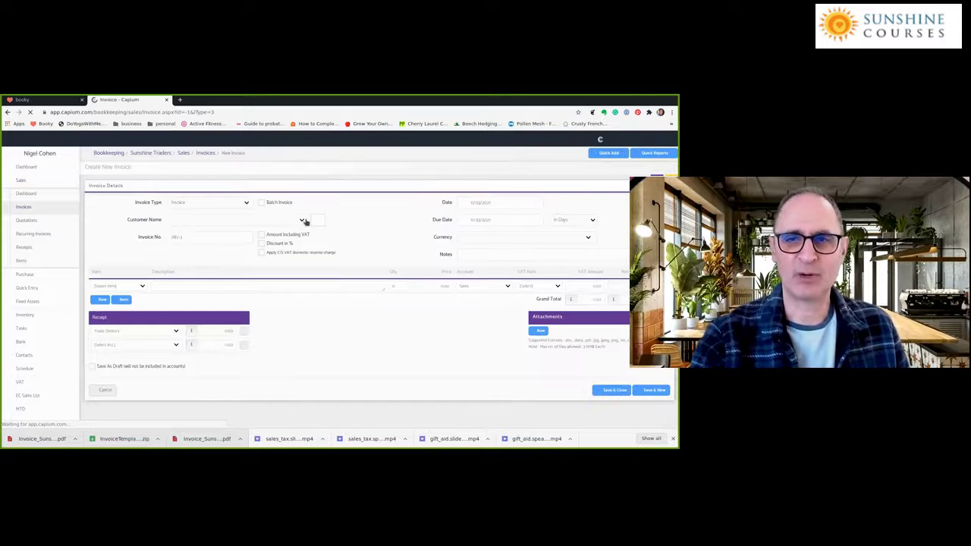
click(304, 219)
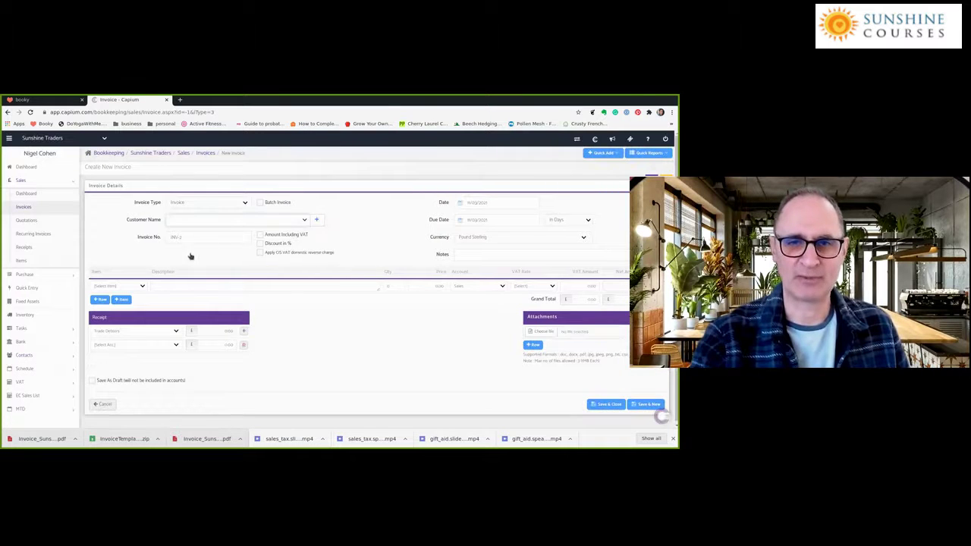
click(343, 205)
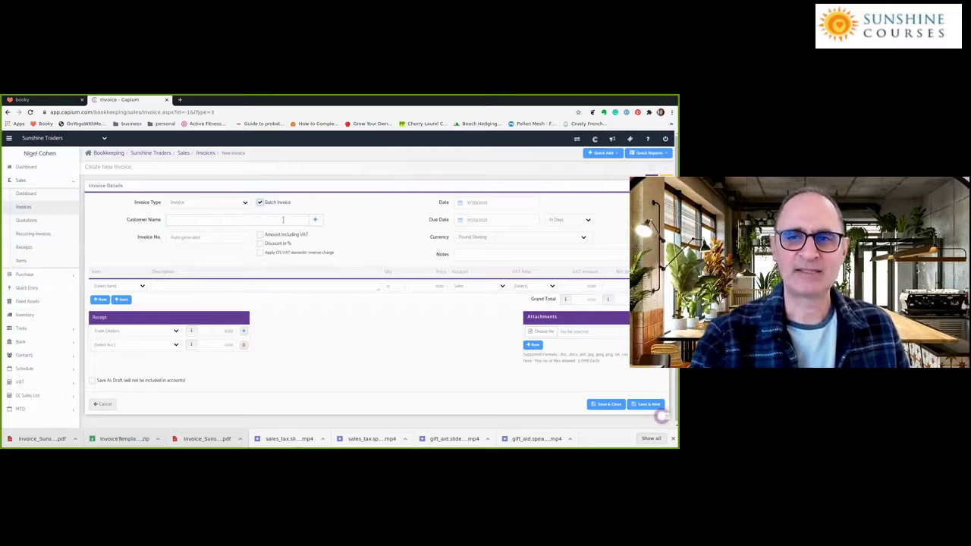
click(279, 219)
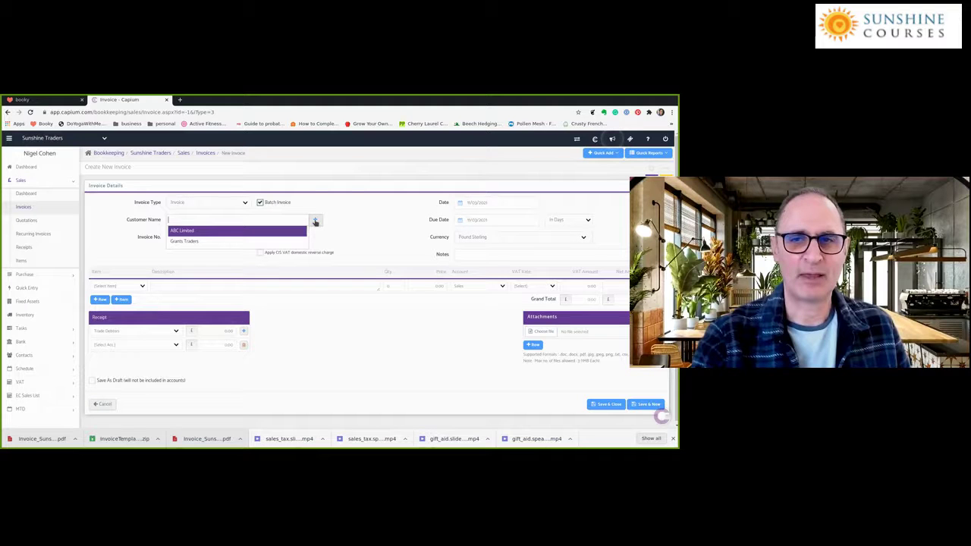
click(362, 232)
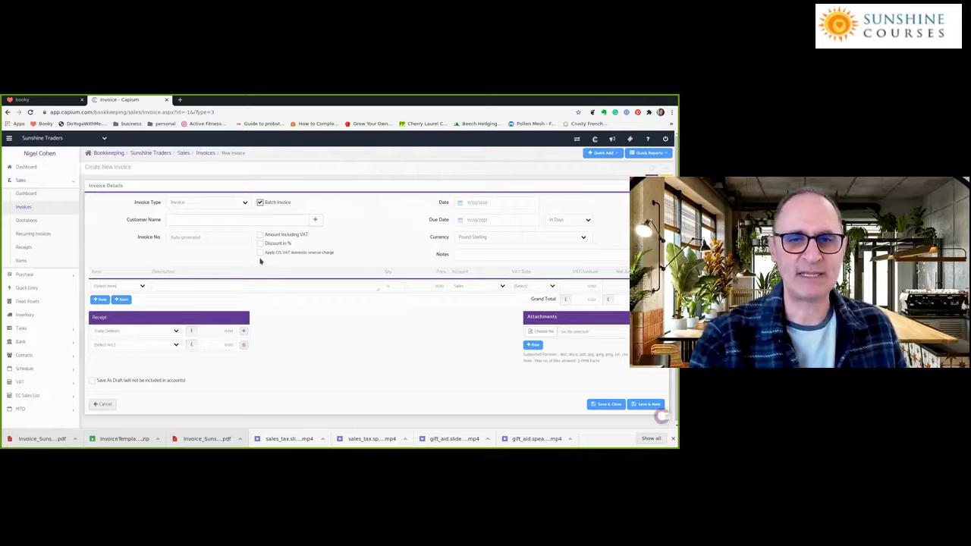
Step: Open the sales items list and start a new item with the Standard (20%) VAT code
click(21, 262)
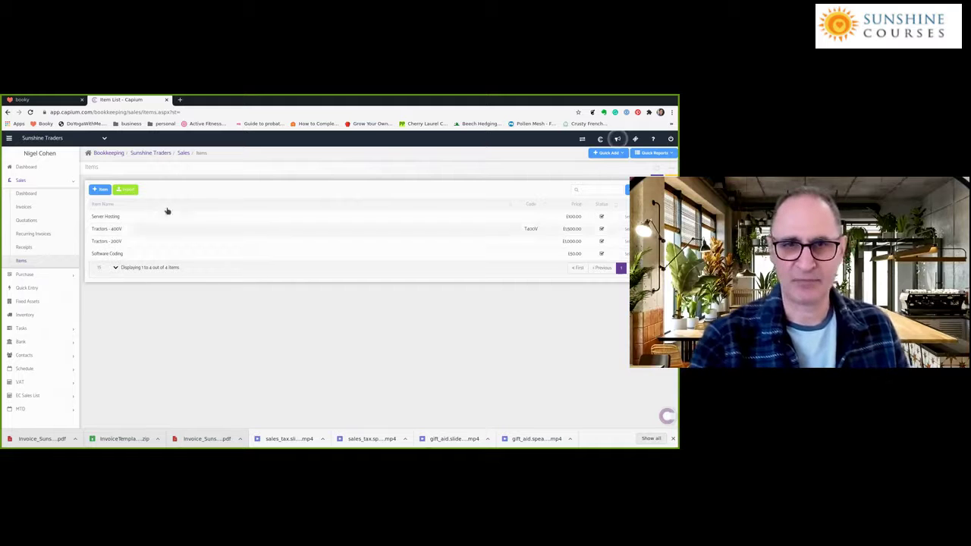
click(98, 190)
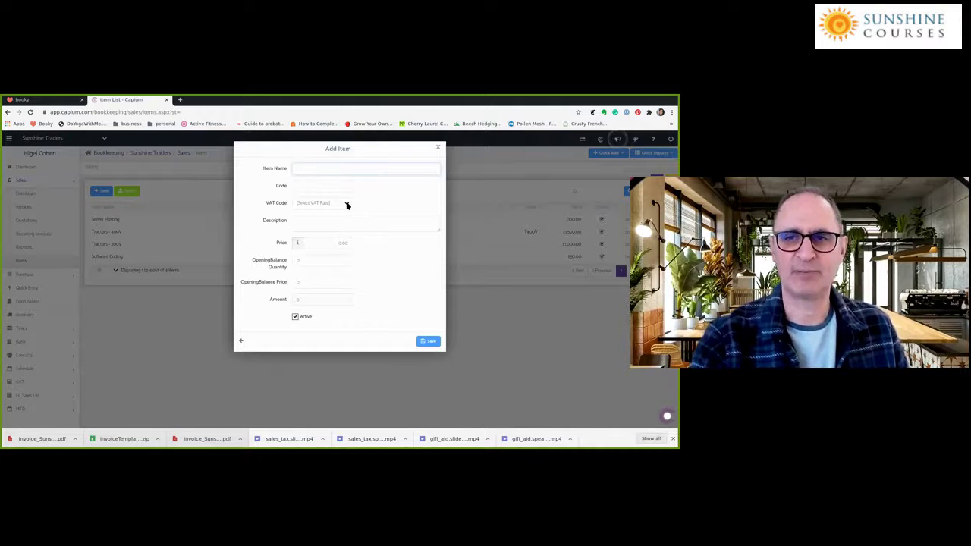
click(348, 205)
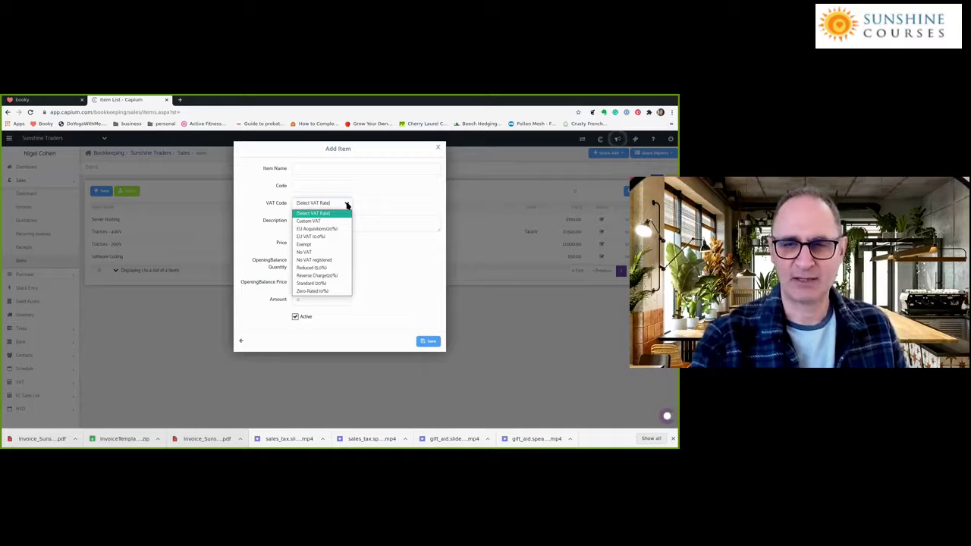
click(317, 283)
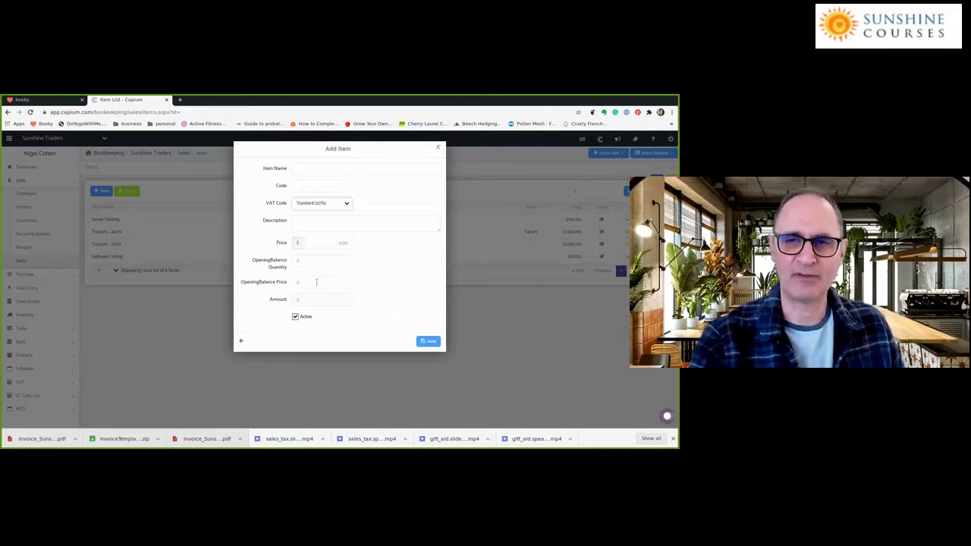
Step: Switch the new item's VAT code to Reduced (5.0%) and return it to Standard (20%)
click(347, 205)
click(348, 204)
click(347, 205)
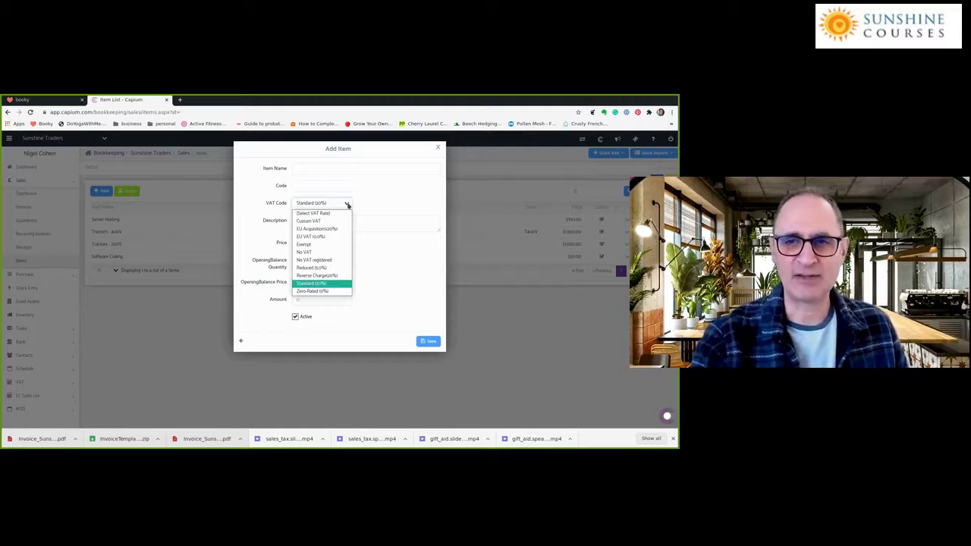
key(Up)
key(Up)
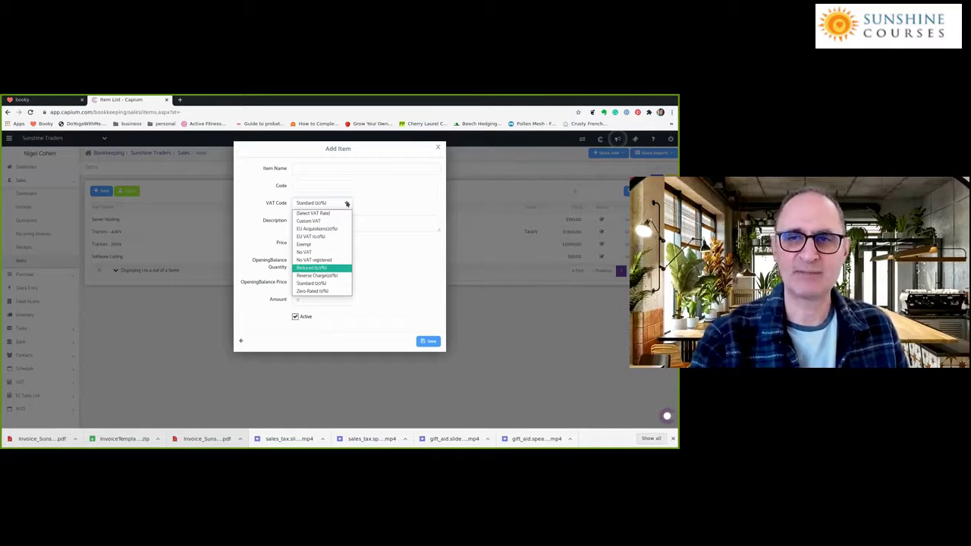
key(Return)
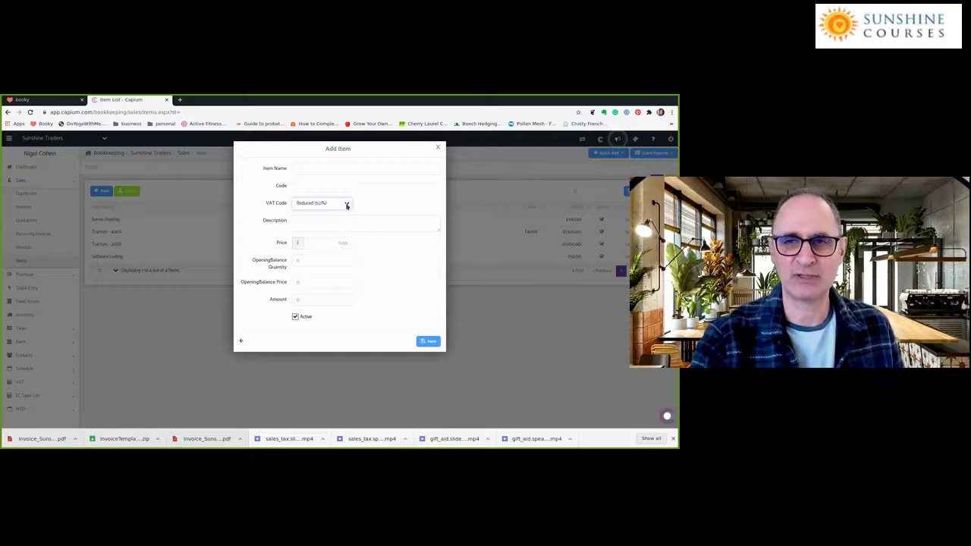
click(346, 204)
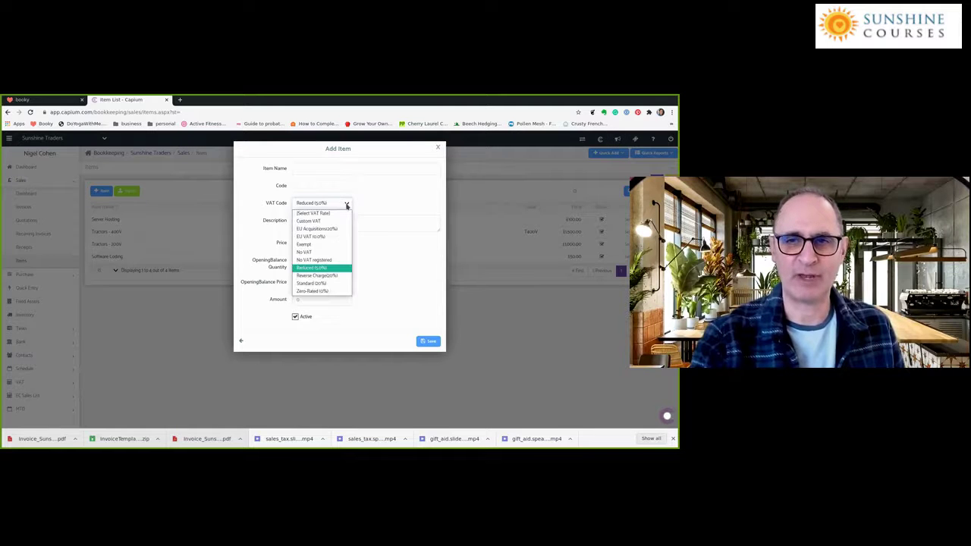
click(324, 283)
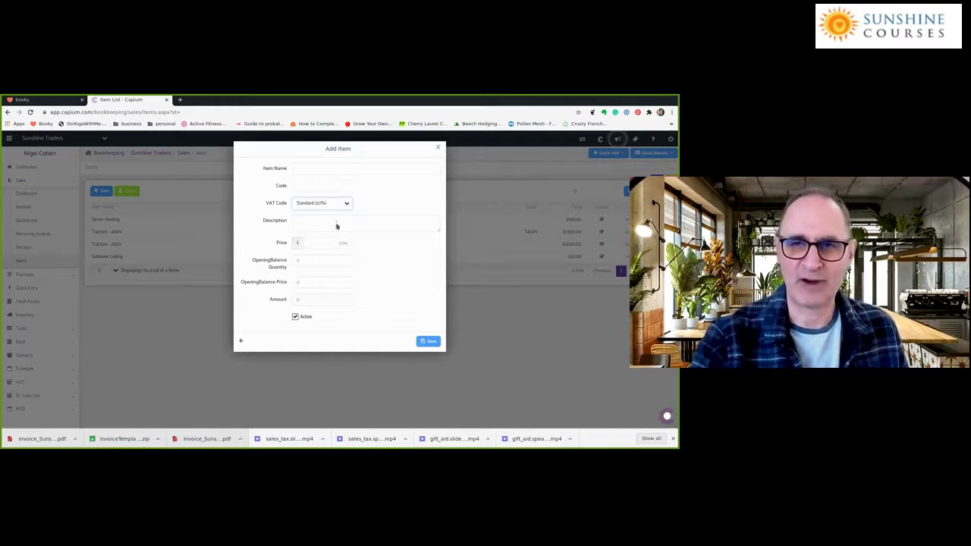
Step: Set the new item's VAT code to Exempt, name it Tractor V360, and close the form without saving
click(345, 203)
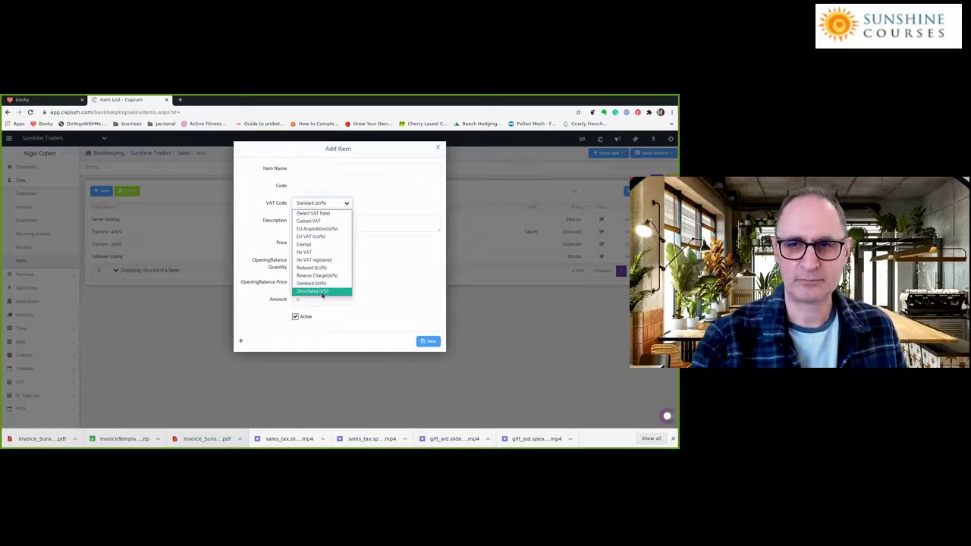
click(319, 244)
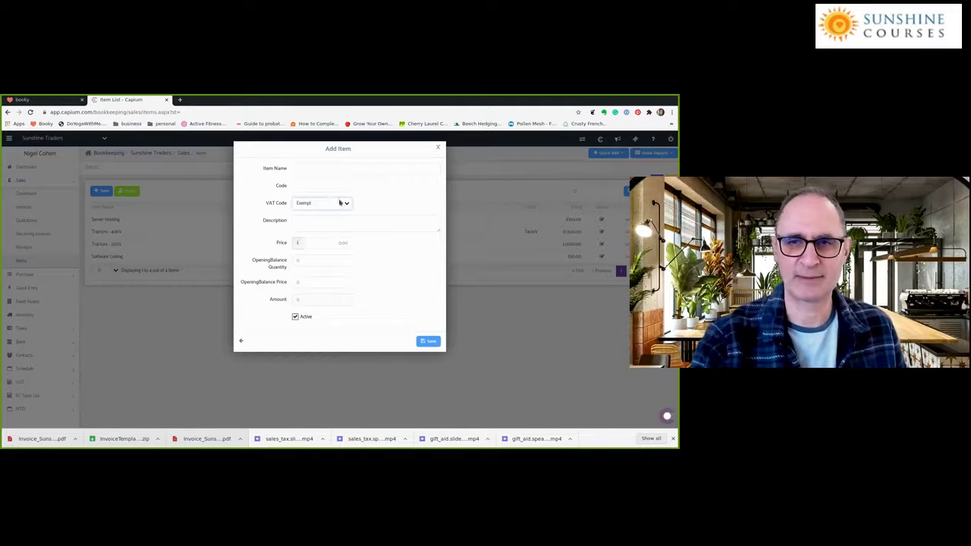
click(309, 170)
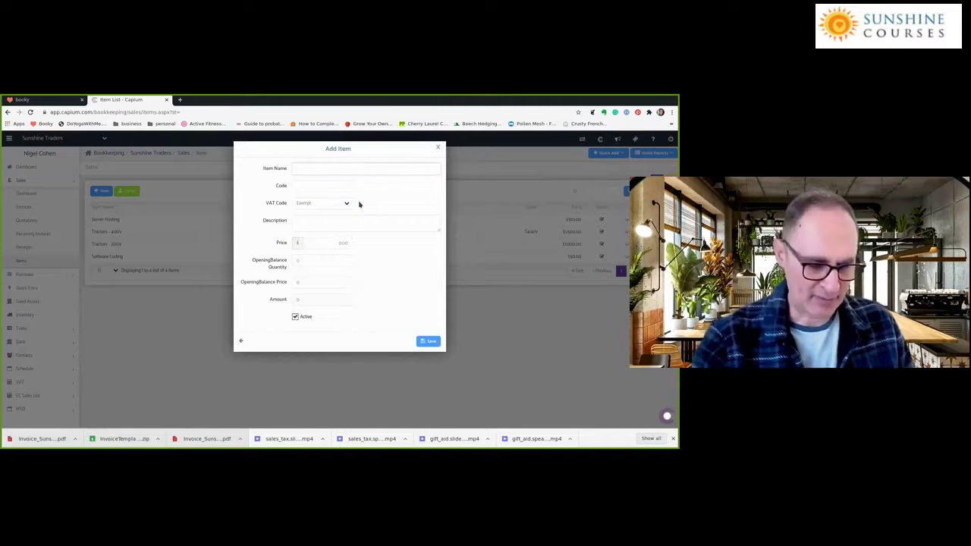
text(Tract)
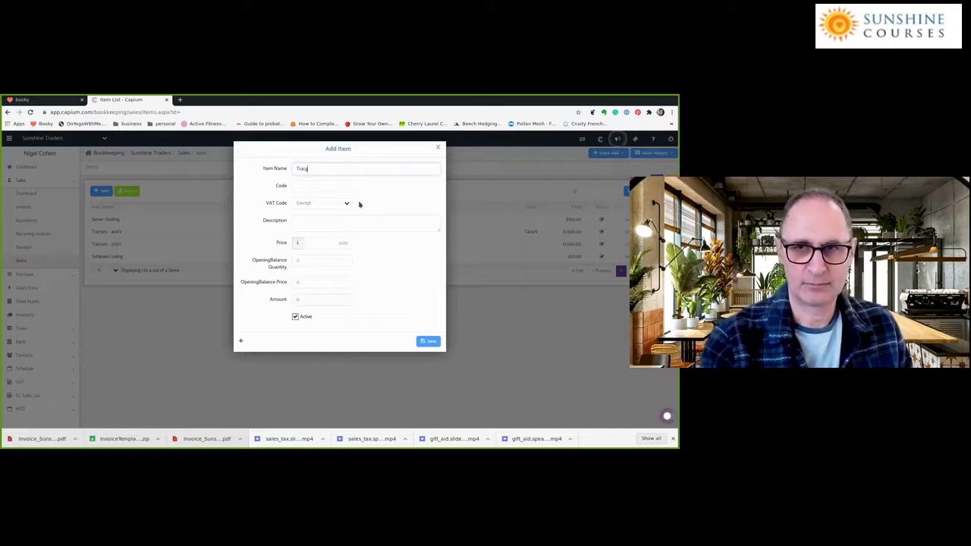
text(or V360)
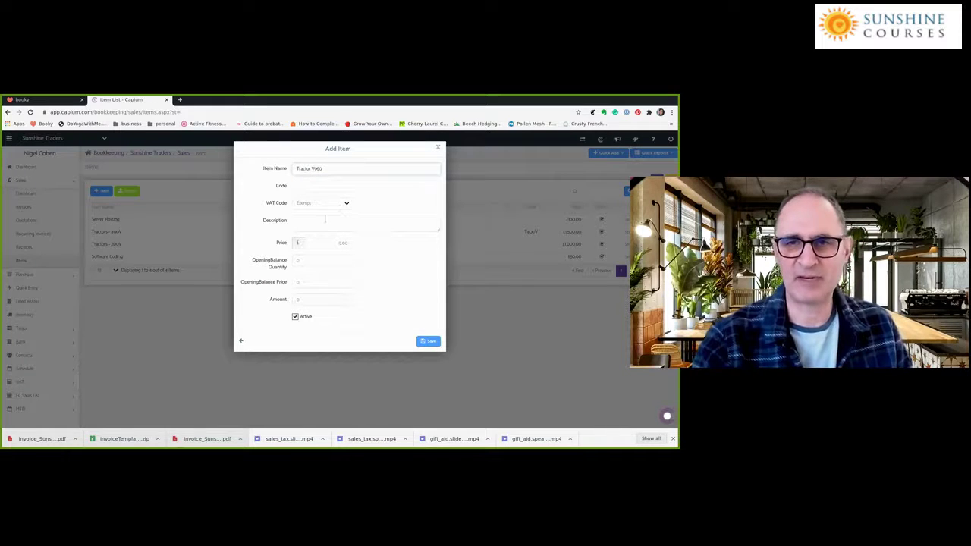
click(312, 186)
click(307, 221)
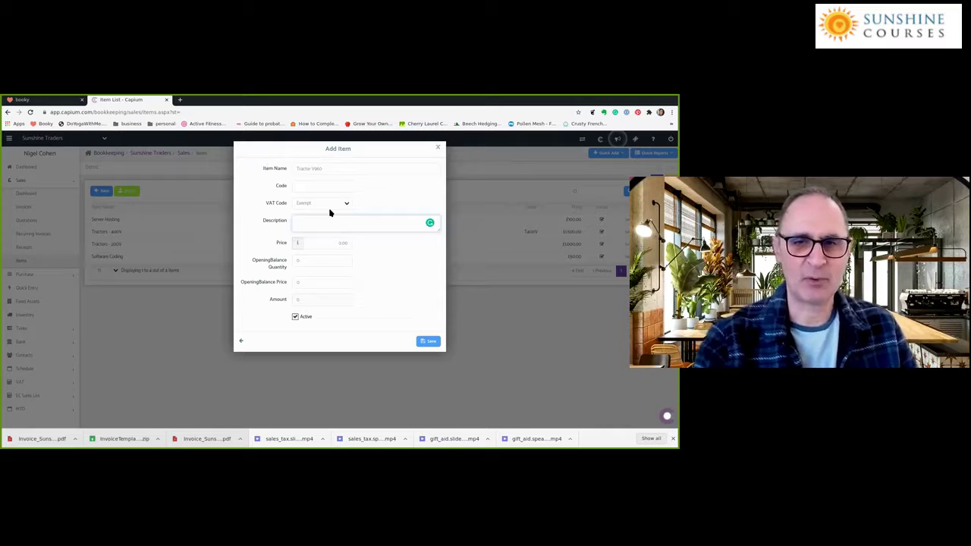
drag(414, 169, 433, 154)
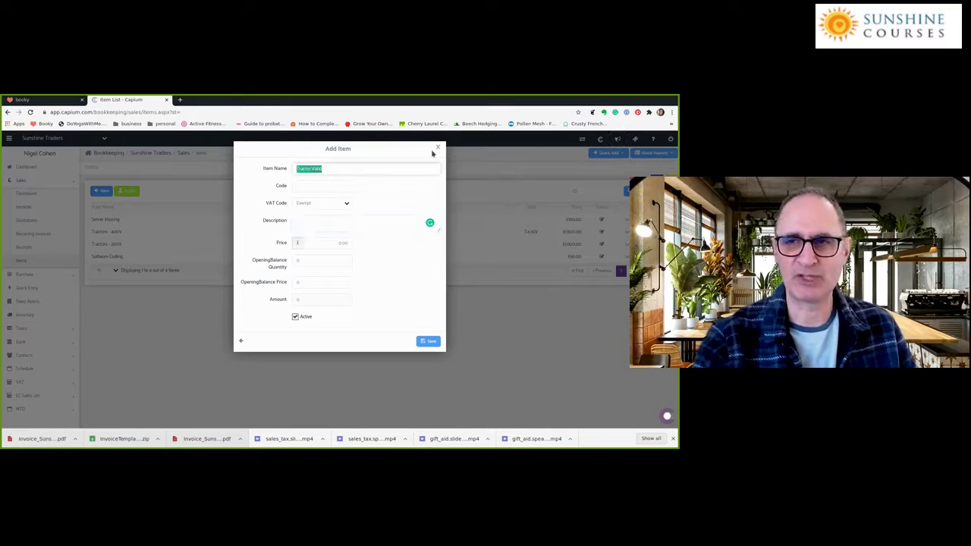
Step: Change the Server Hosting item's VAT code to Standard (20%), save it and reopen the sales items list
click(125, 222)
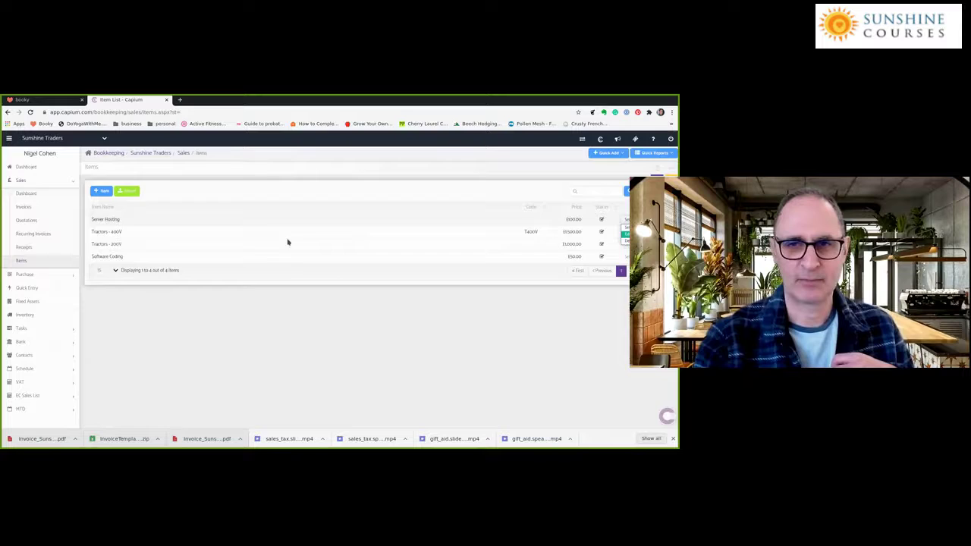
click(303, 219)
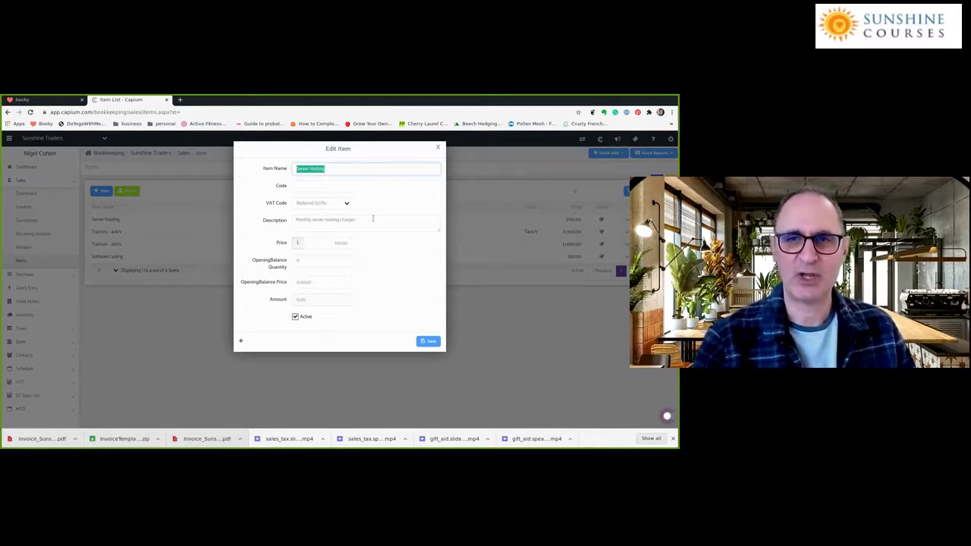
click(344, 169)
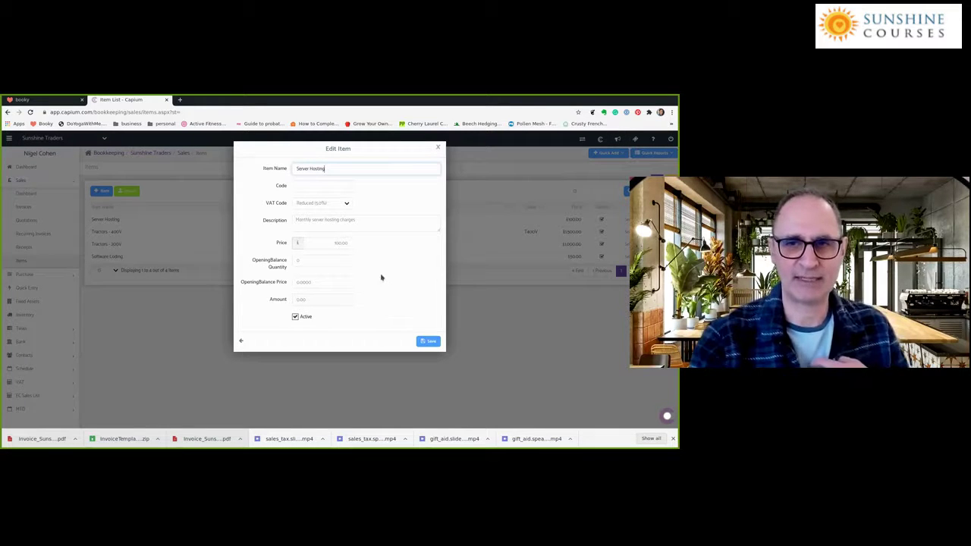
click(346, 205)
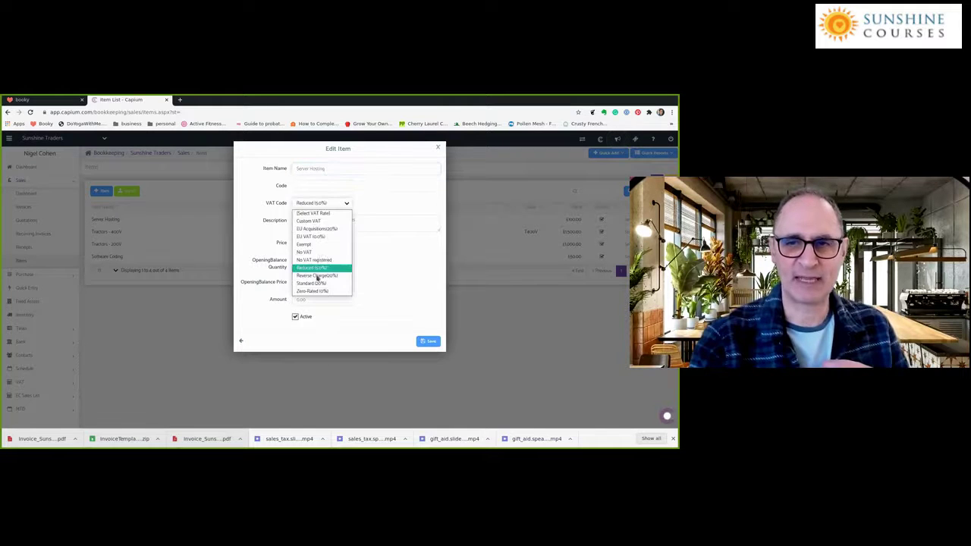
click(317, 282)
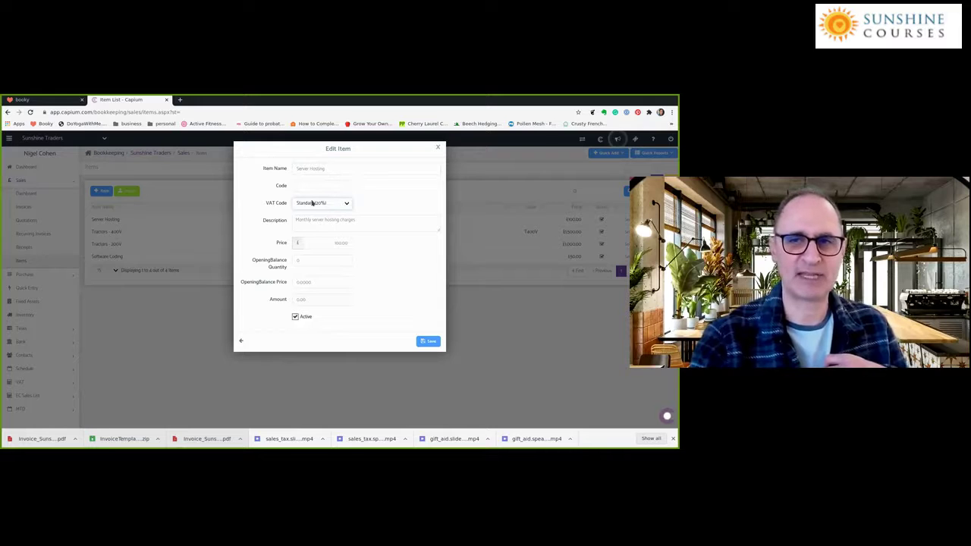
click(430, 342)
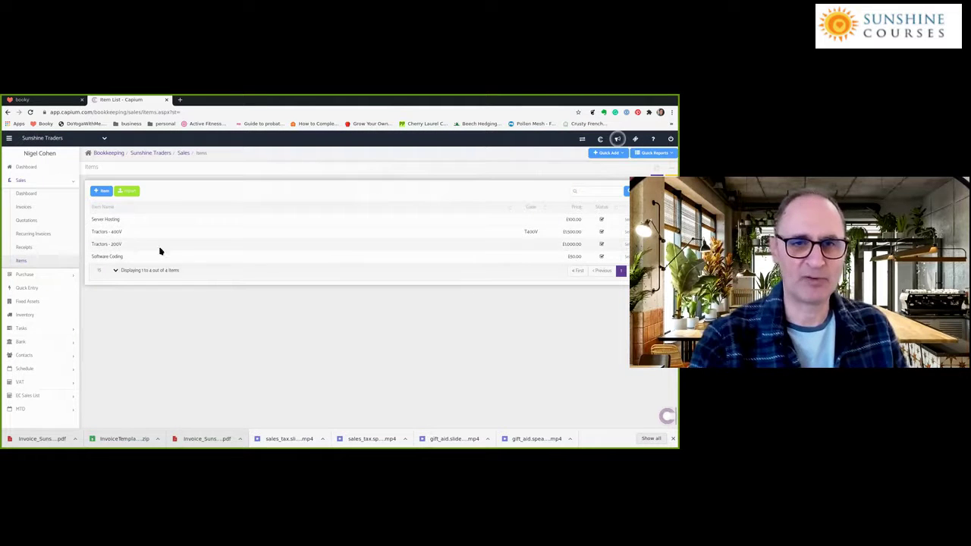
click(21, 261)
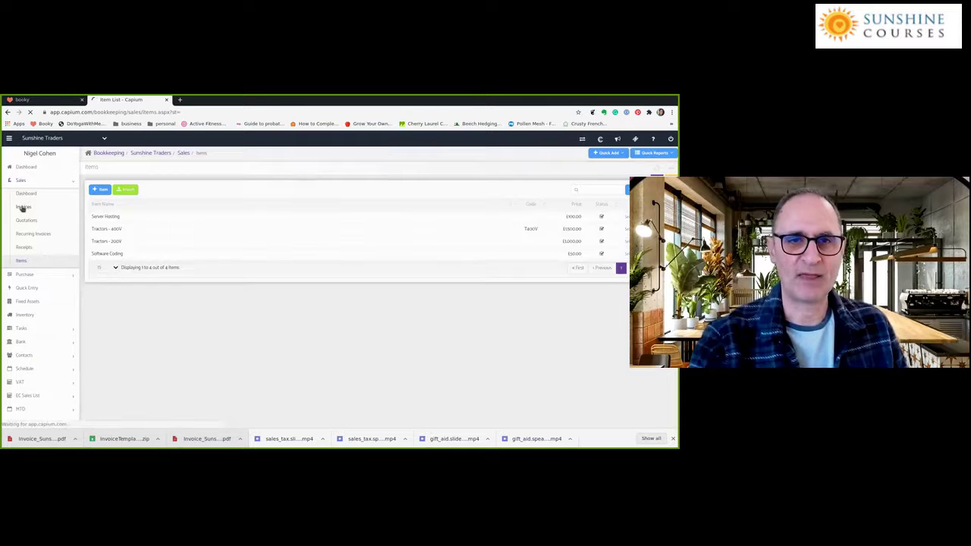
Step: Start a new sales invoice, switch its currency to United States Dollar and return it to Pound Sterling
click(23, 207)
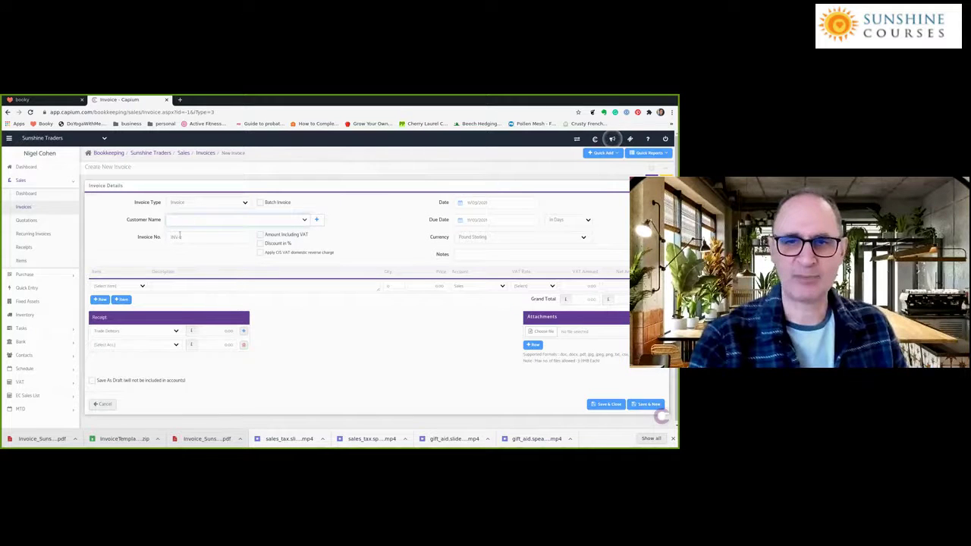
click(480, 239)
click(479, 255)
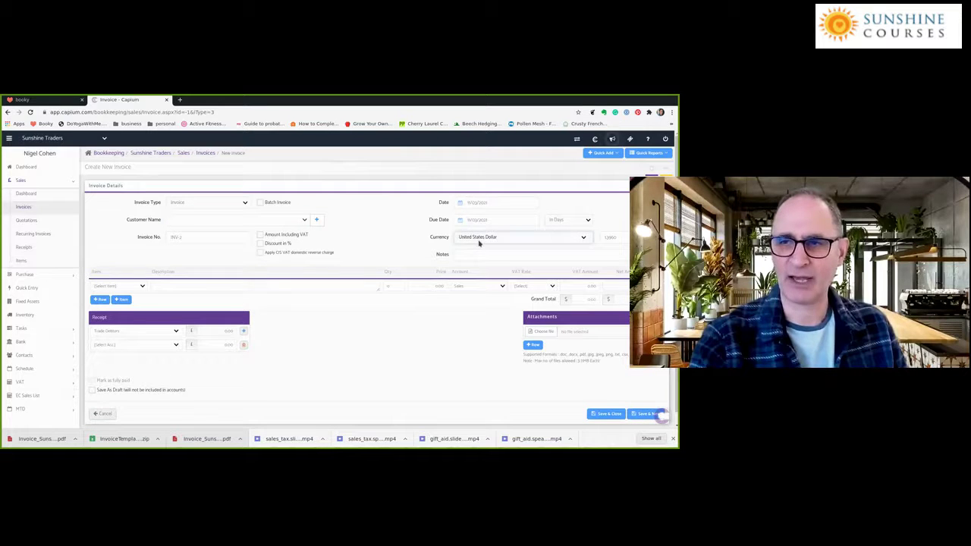
click(479, 242)
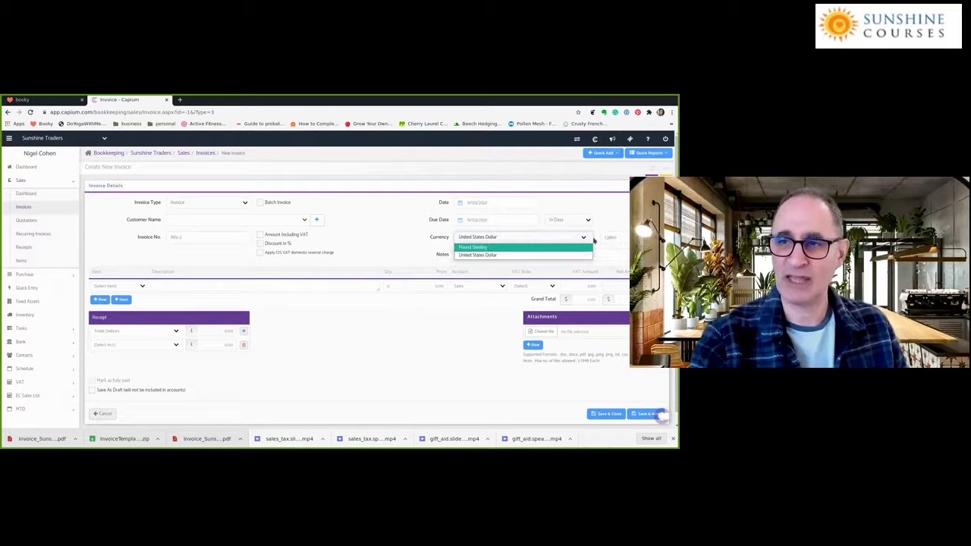
click(467, 246)
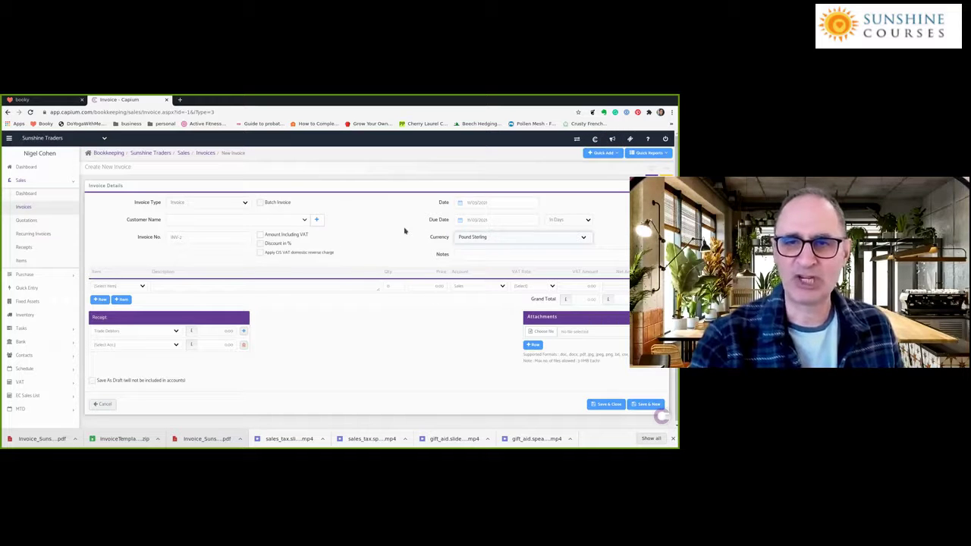
click(474, 255)
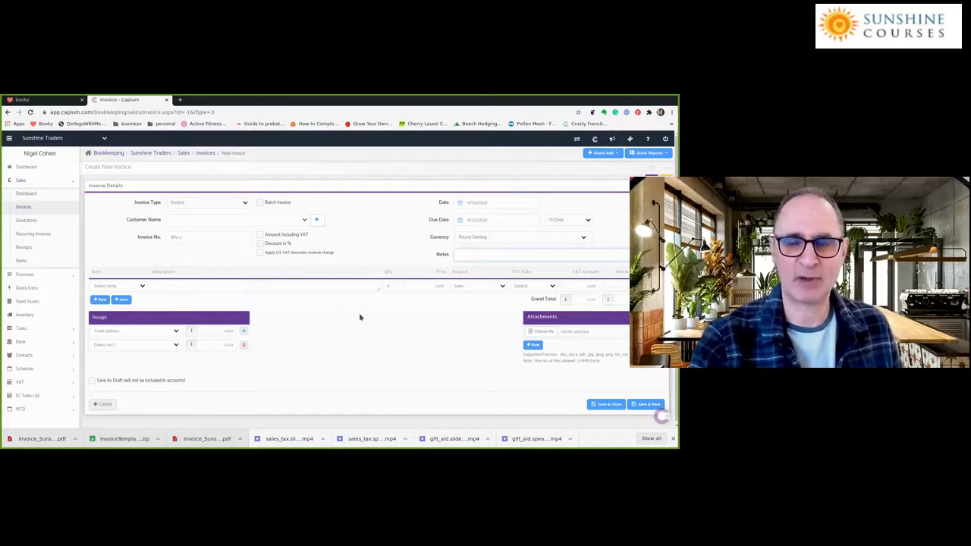
Step: Add the Server Hosting item to the invoice and append "- for the month of January" to its description
click(142, 289)
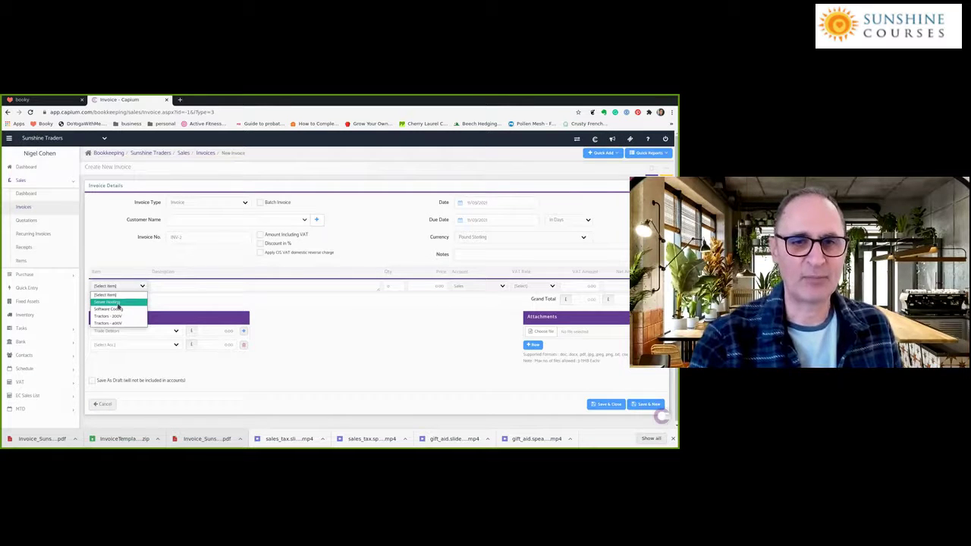
click(119, 303)
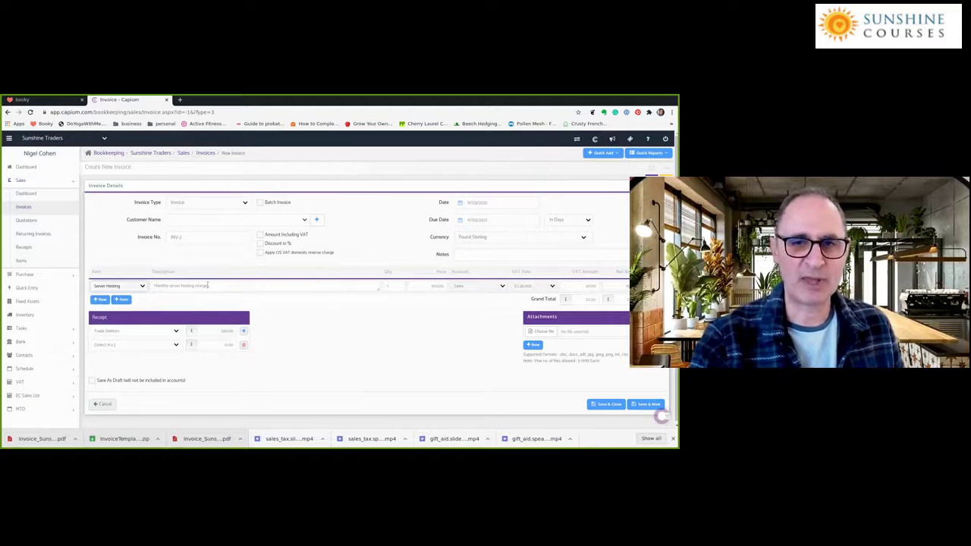
click(209, 286)
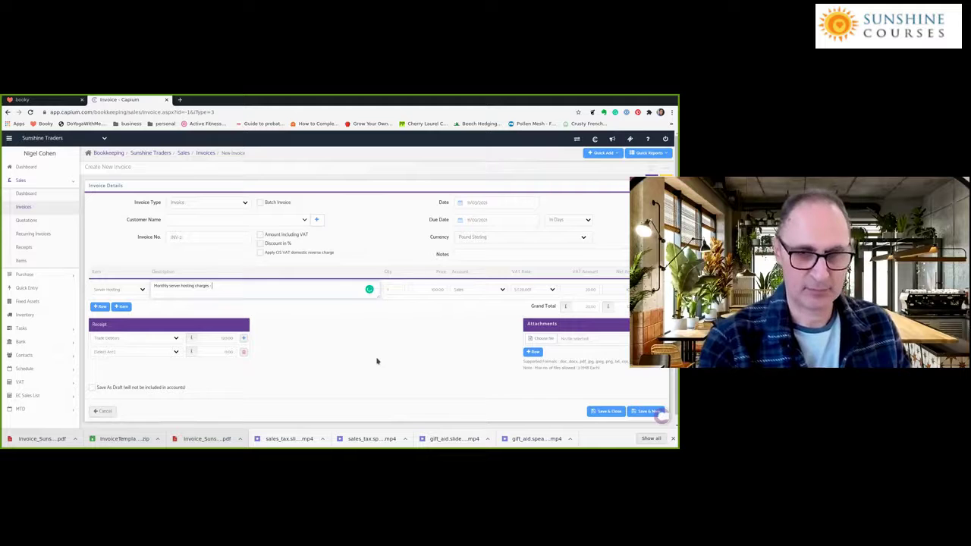
text(- for the month of January)
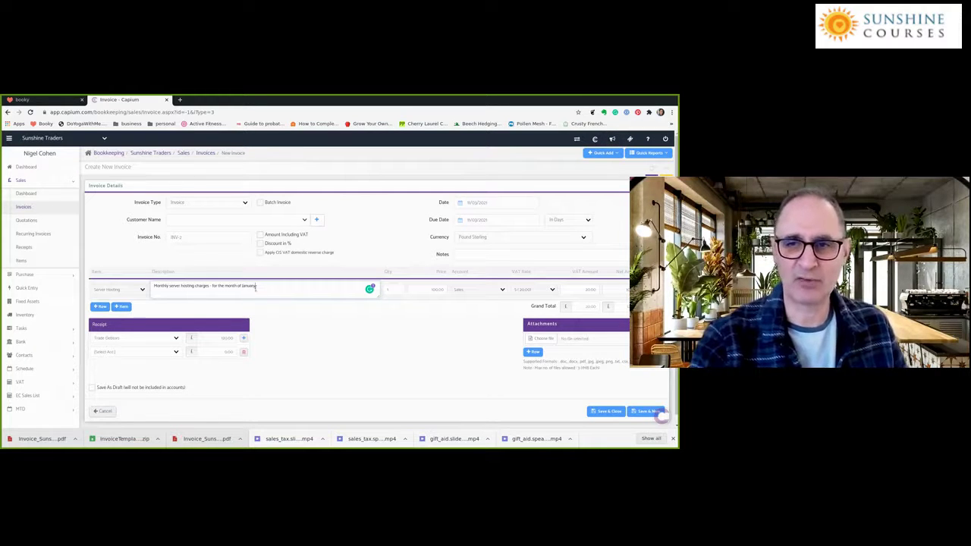
Step: Set the Server Hosting line's quantity to 2 and check its account and VAT rate choices
click(394, 292)
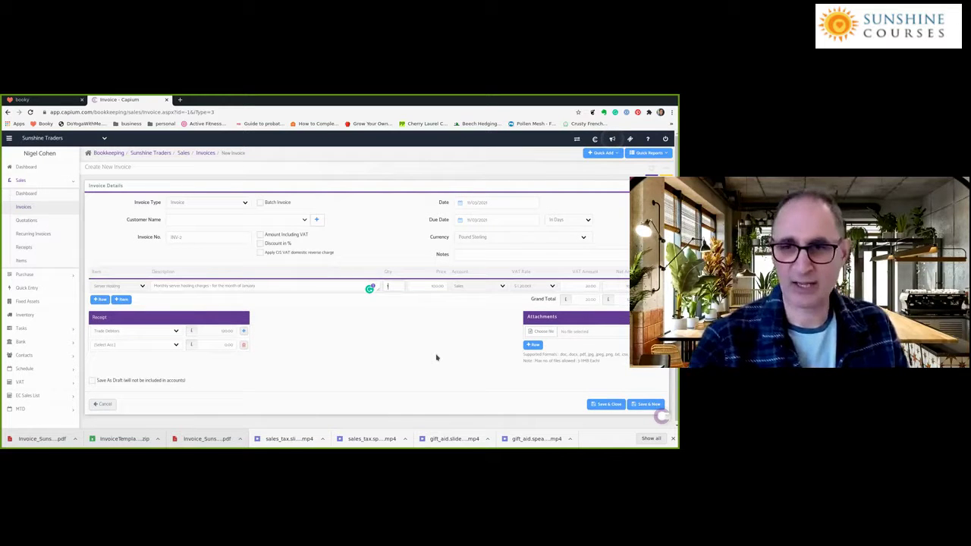
text(2)
key(Tab)
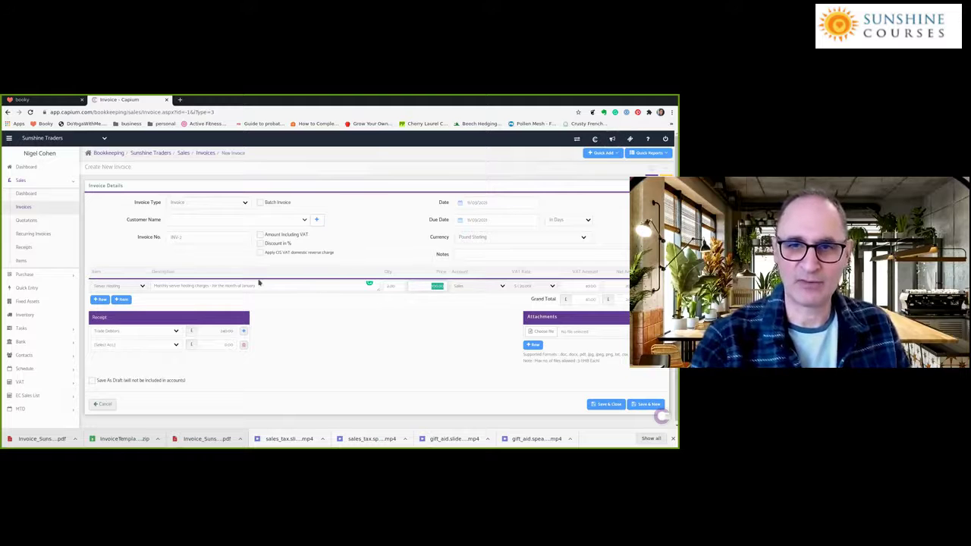
click(502, 286)
click(502, 286)
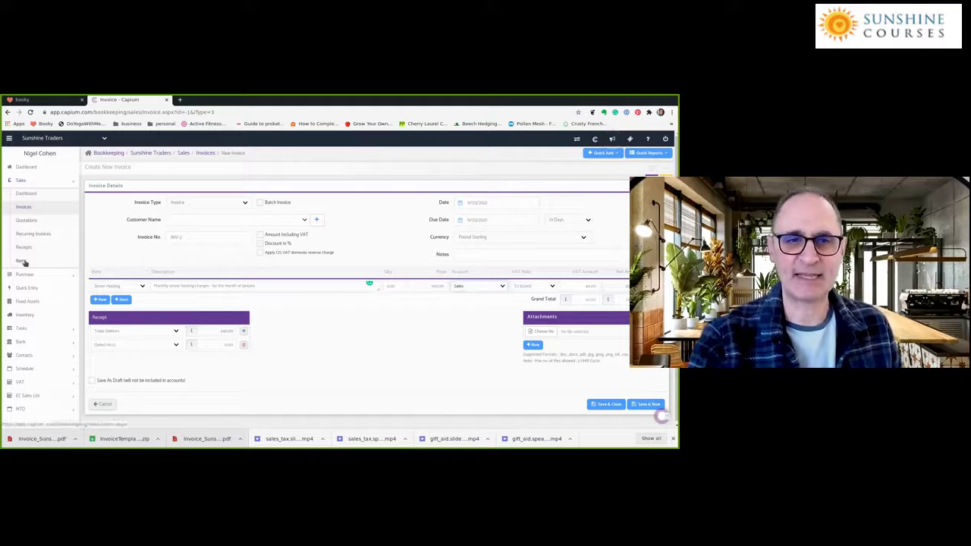
click(530, 289)
click(530, 289)
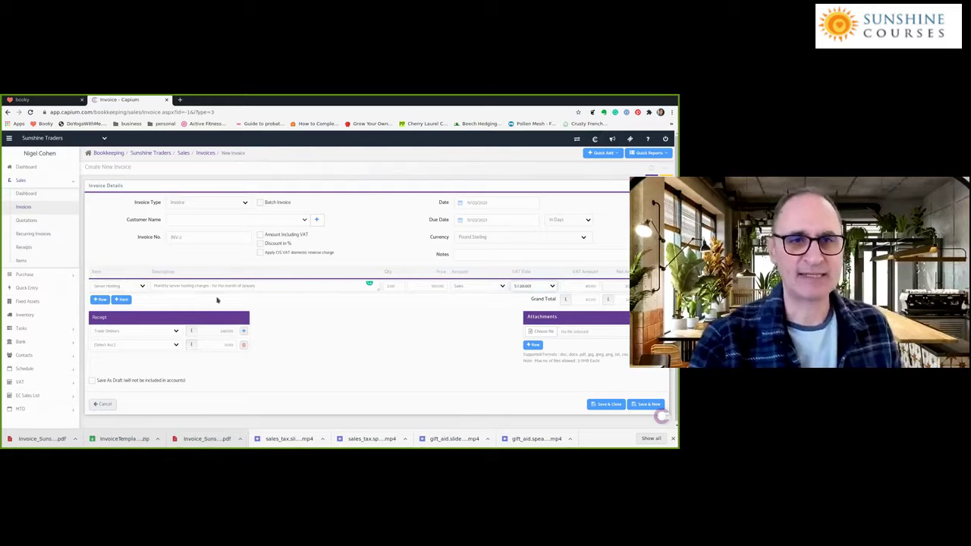
Step: Leave the invoice unsaved and open the list of supplier contacts
click(24, 182)
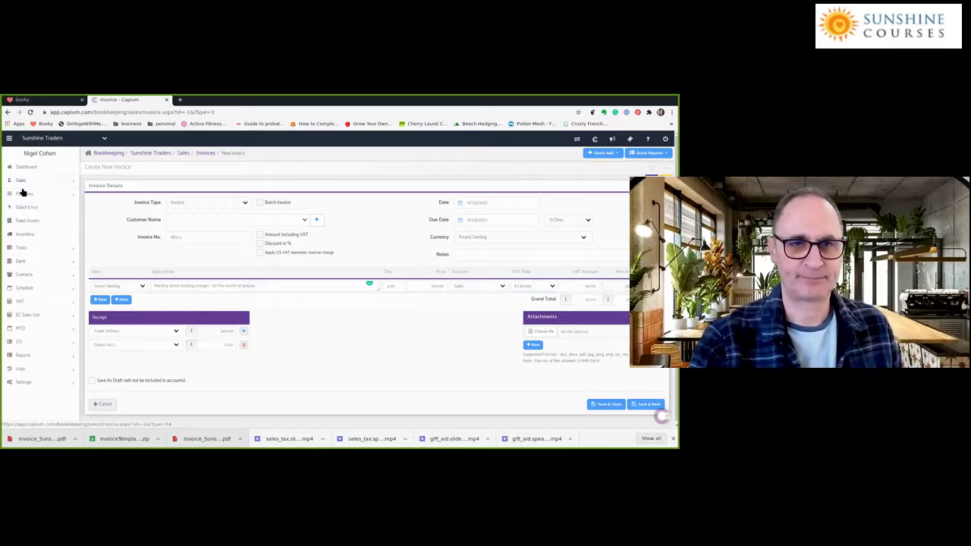
click(24, 195)
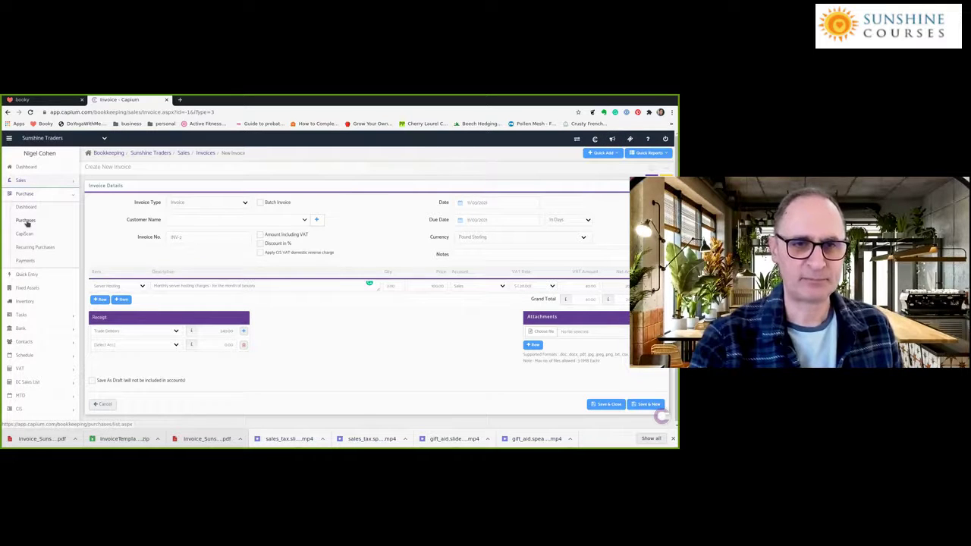
click(24, 341)
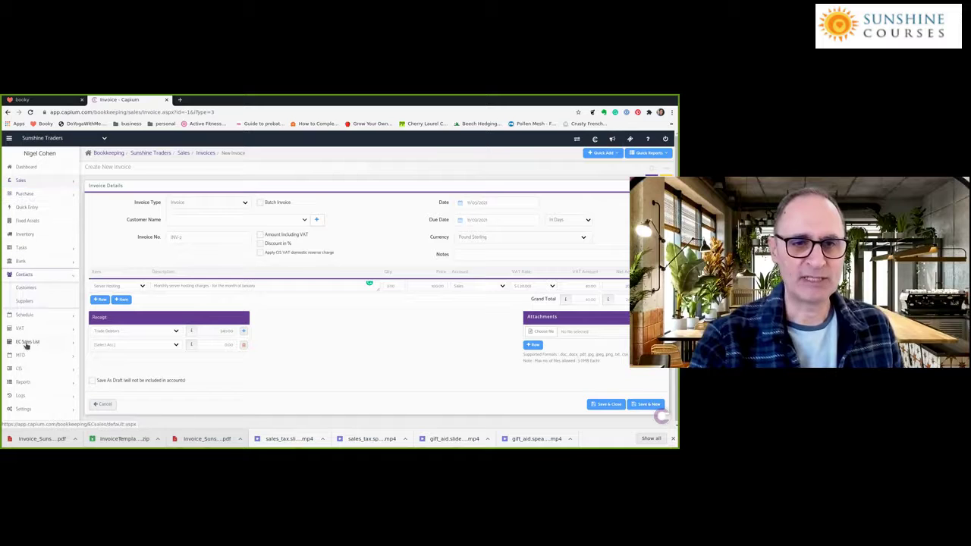
click(25, 301)
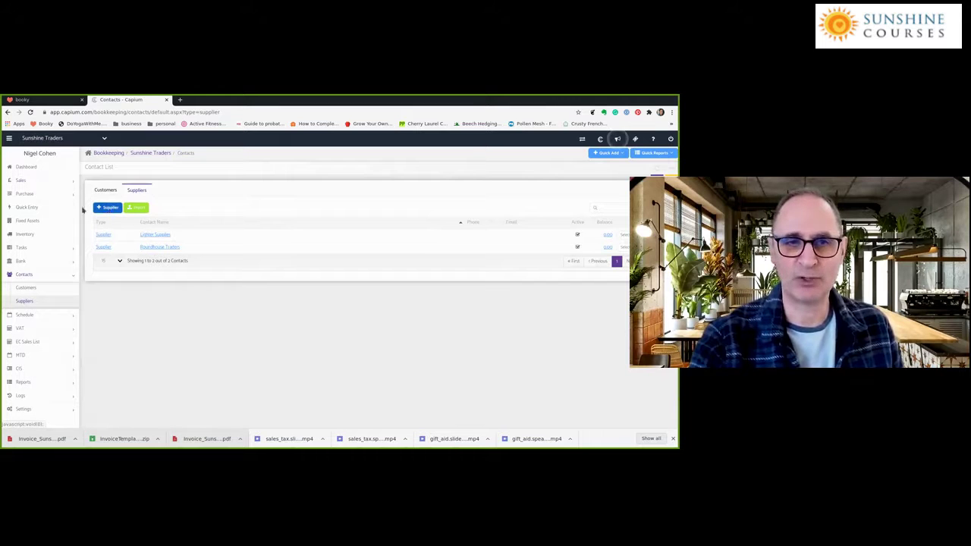
Step: Start a new purchase invoice and enter Tractors V360 as the first line's description
click(26, 195)
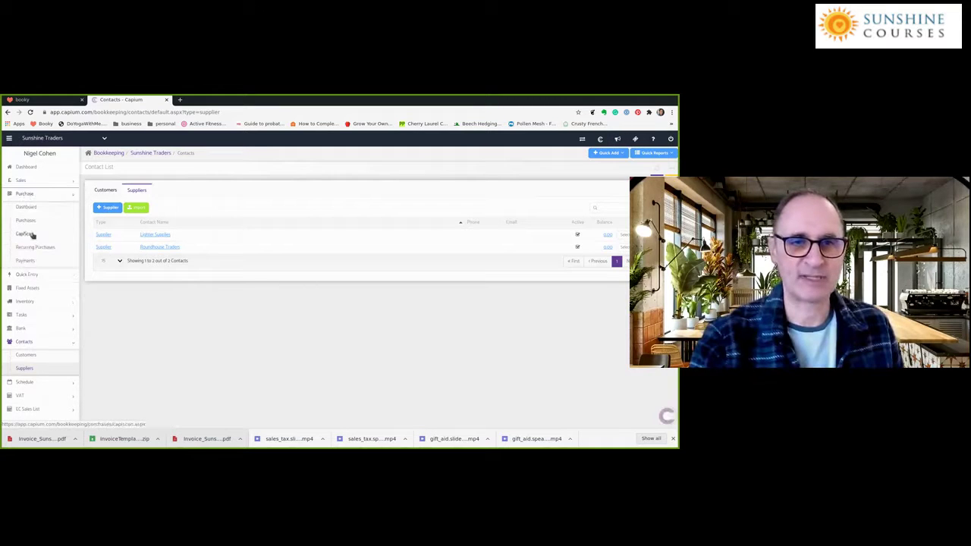
click(27, 221)
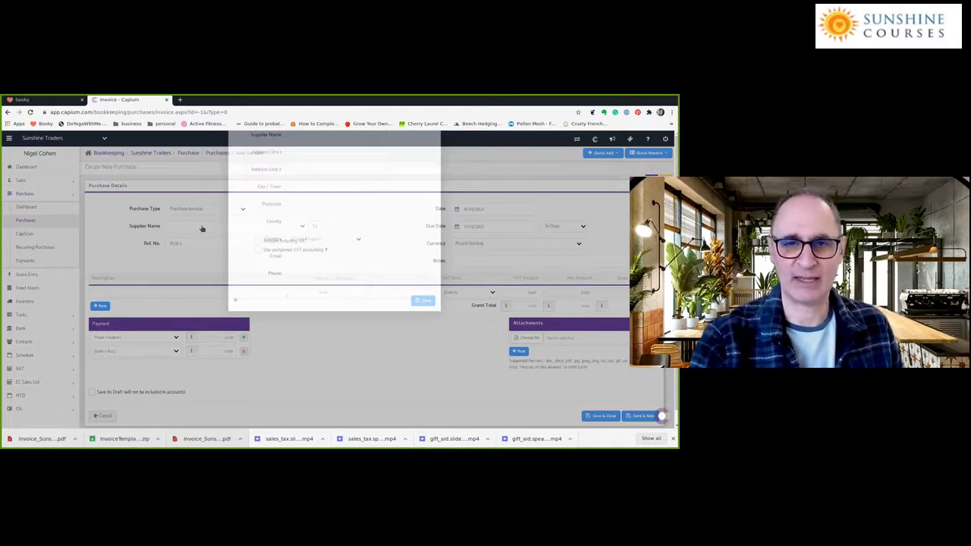
click(120, 295)
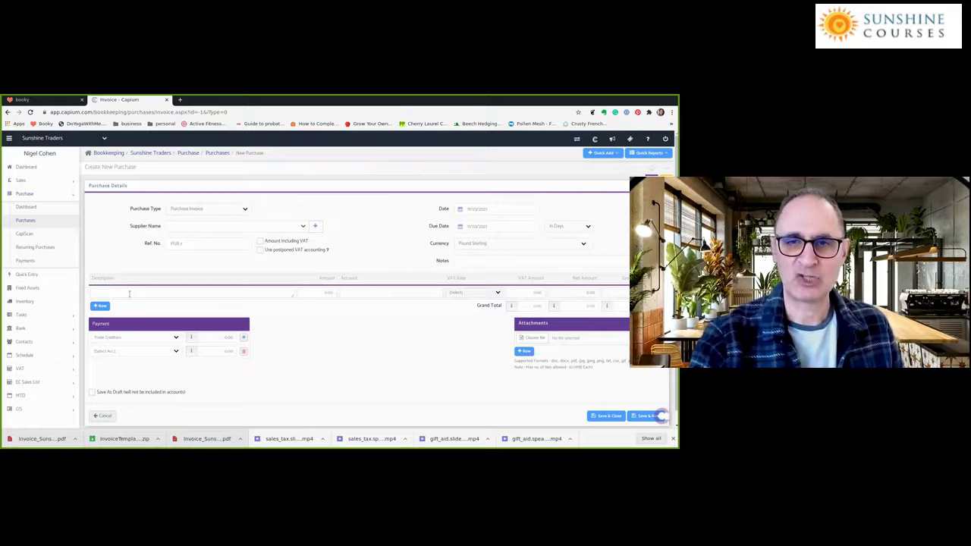
click(129, 294)
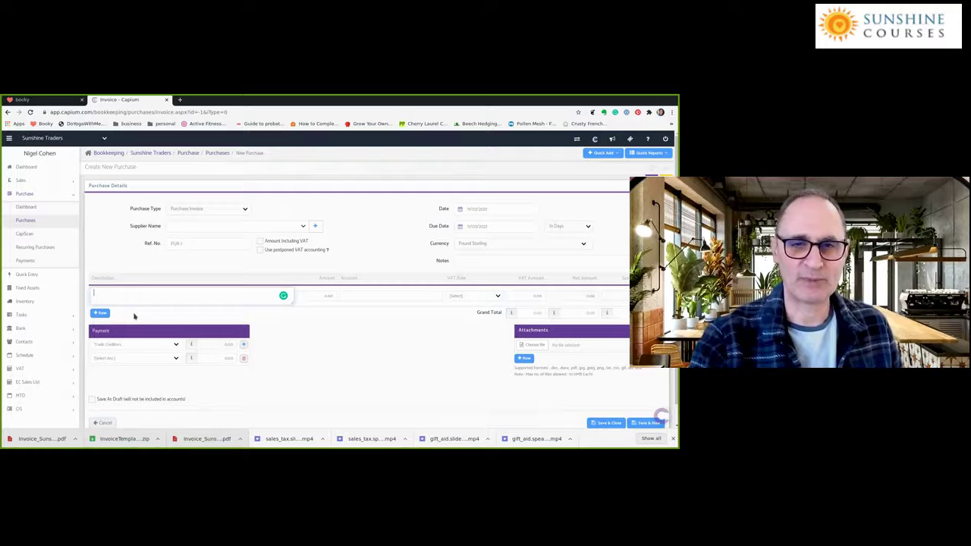
click(134, 317)
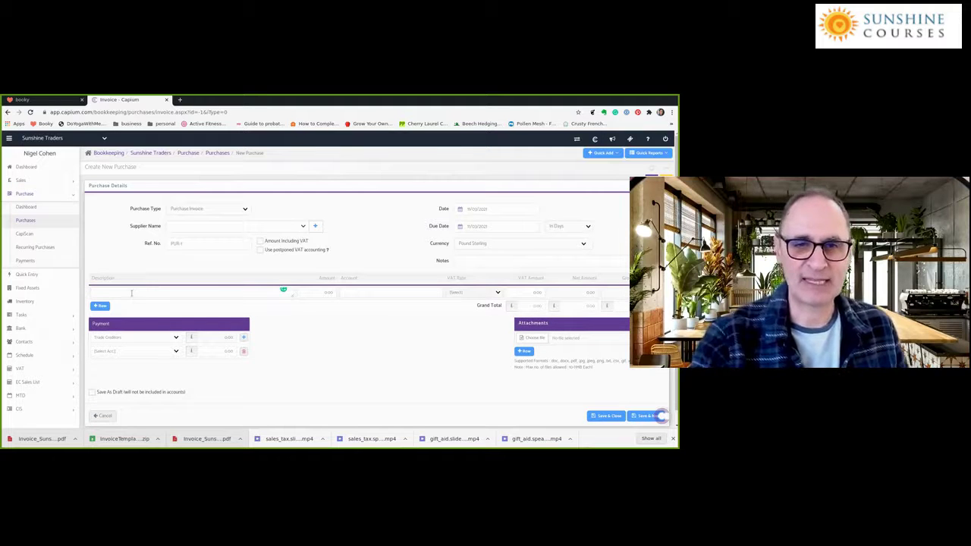
click(131, 293)
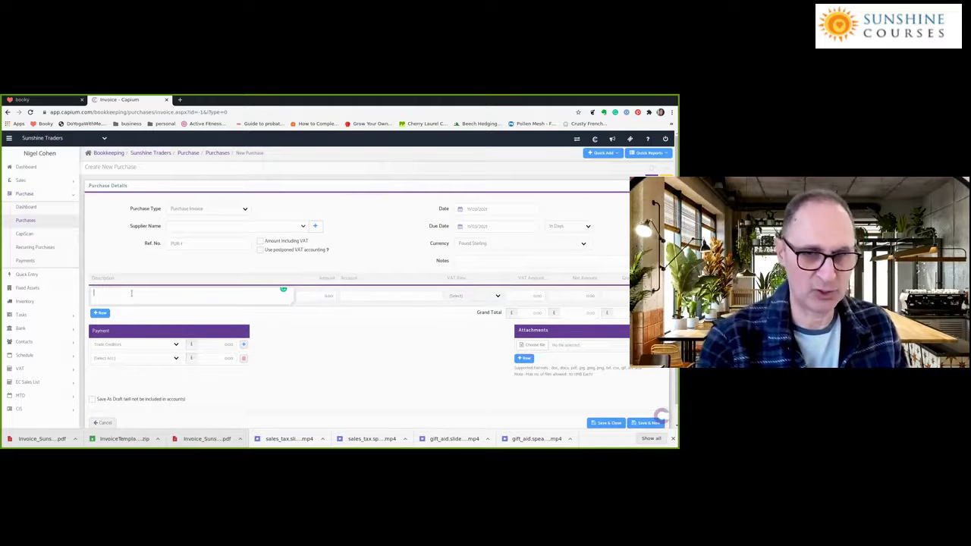
text(Tractors Vikki)
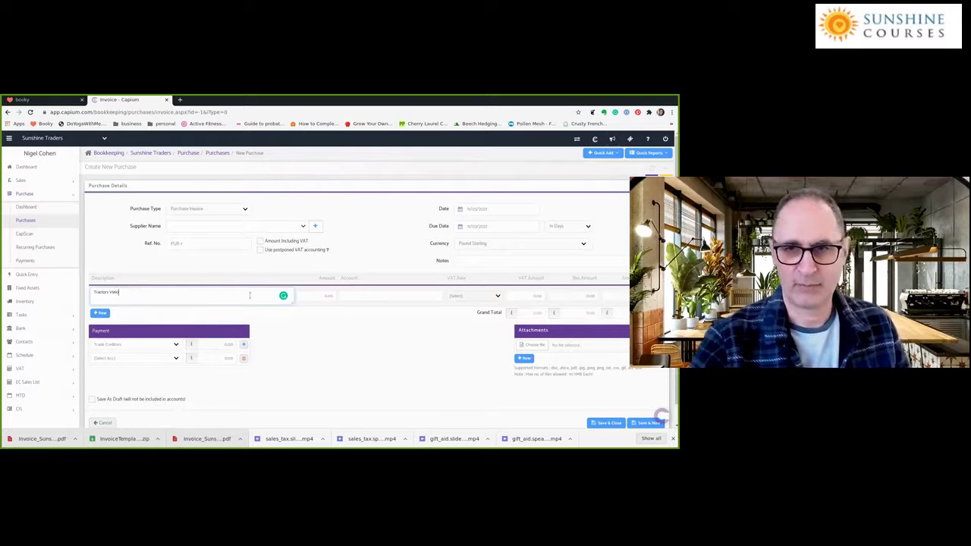
Step: Set the purchase line's amount to 7 and its VAT rate to S (20.00)
click(325, 293)
text(7)
click(369, 292)
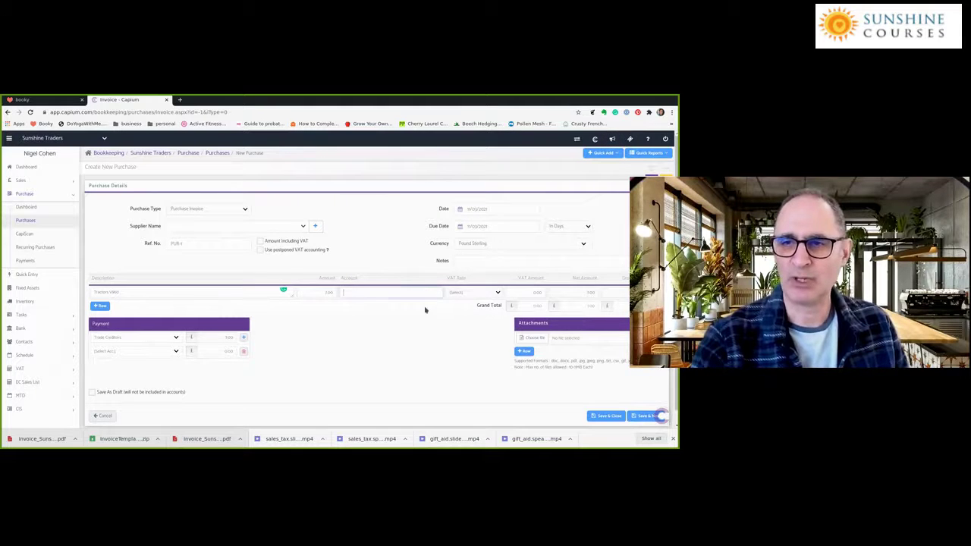
click(246, 292)
click(472, 297)
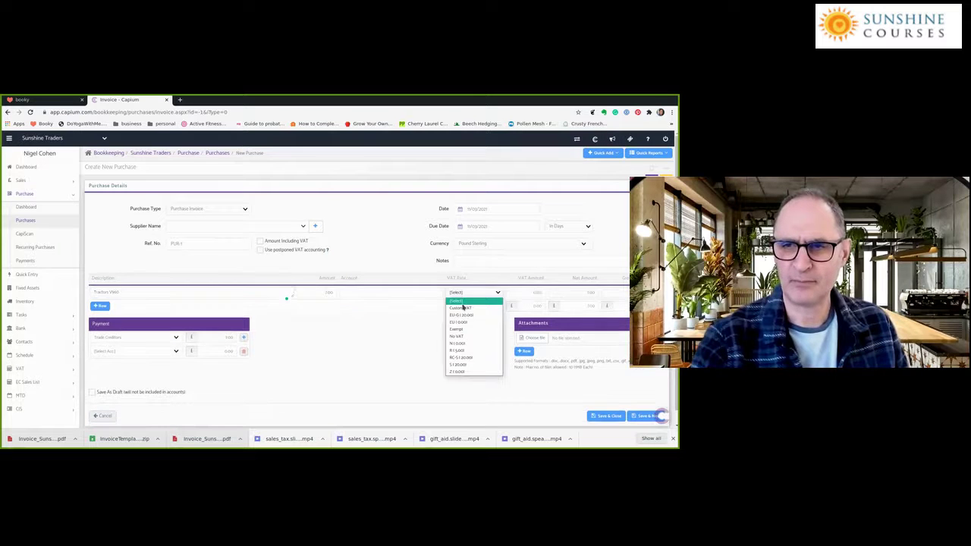
click(474, 294)
click(472, 294)
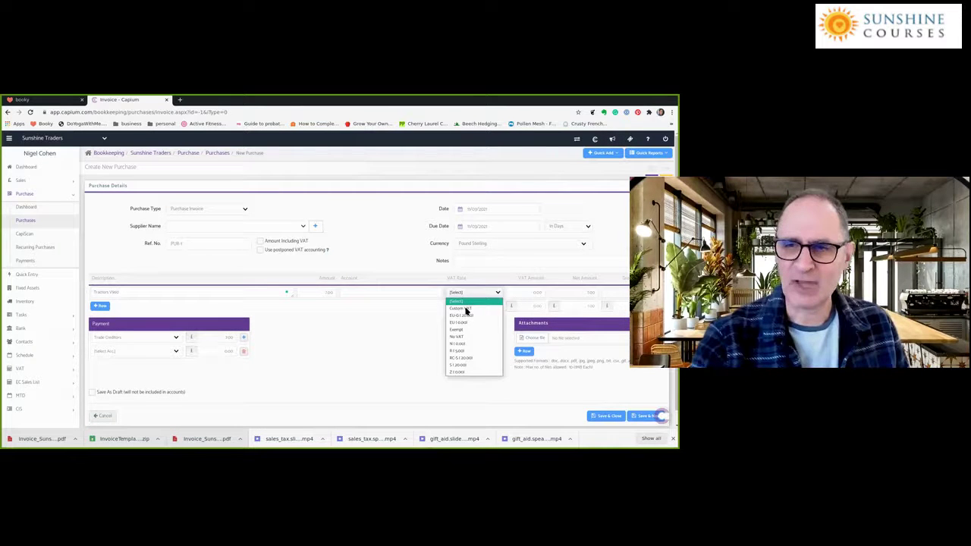
click(458, 365)
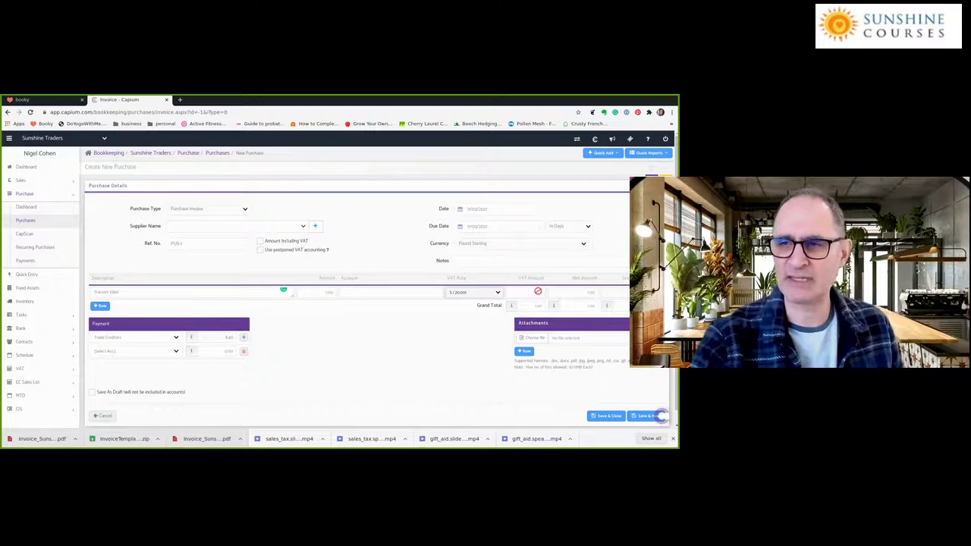
click(325, 292)
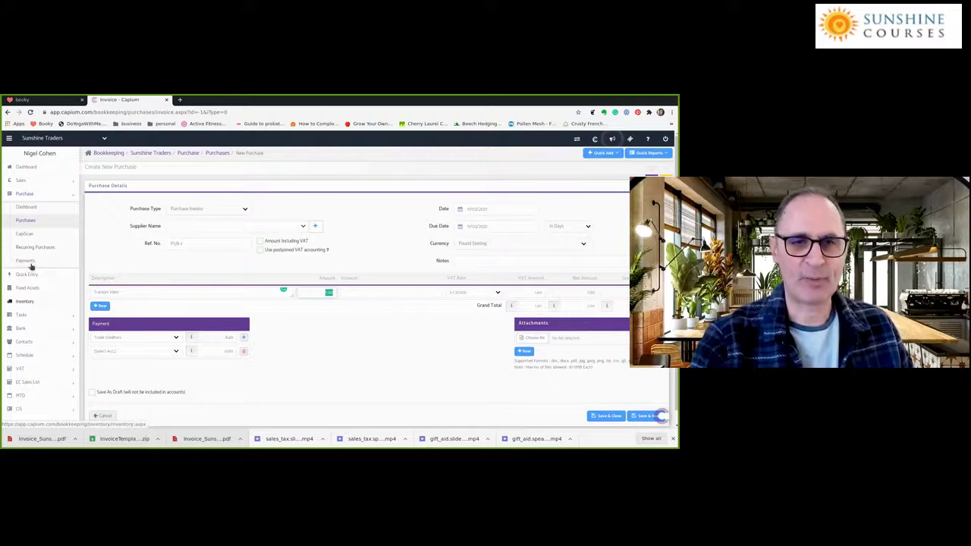
Step: Leave the purchase invoice unsaved and open the VAT settings
scroll(33, 261, down, 1)
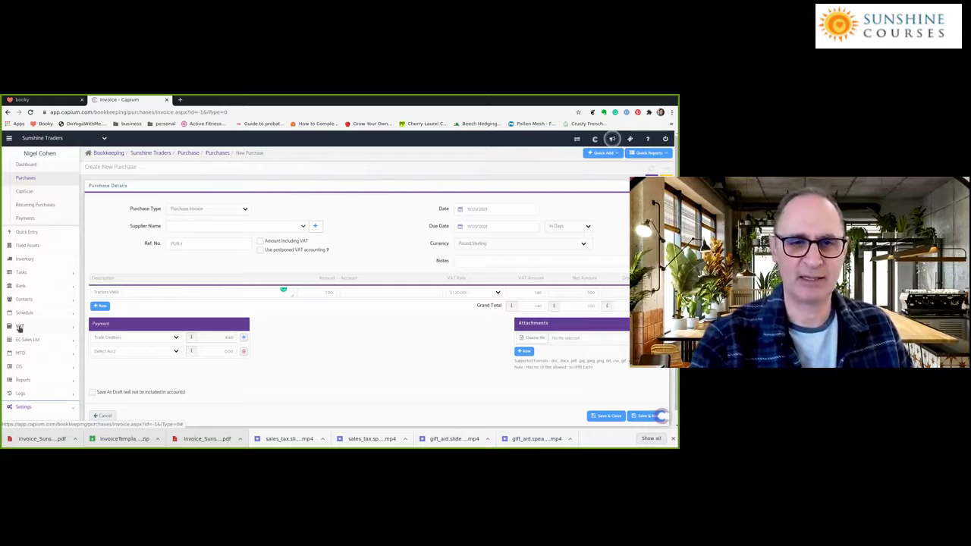
click(20, 327)
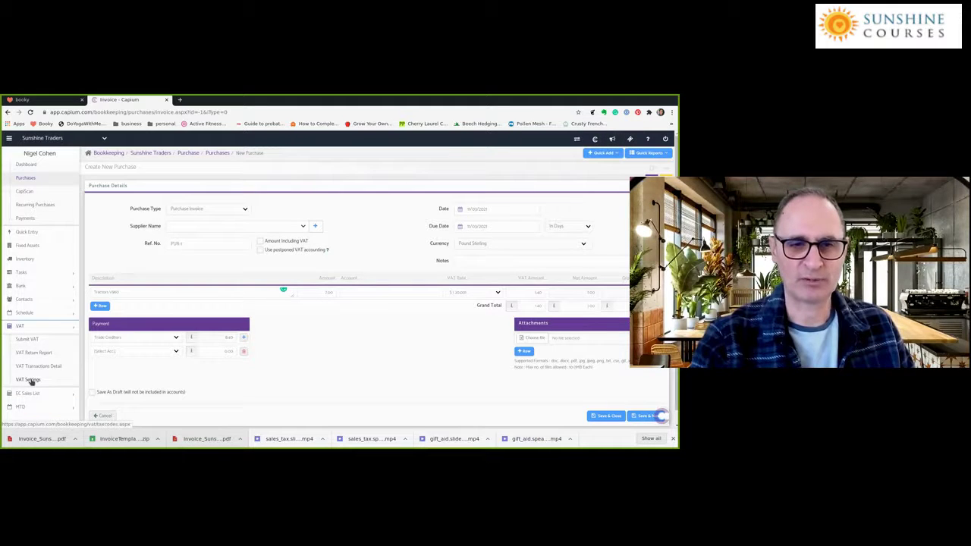
click(29, 380)
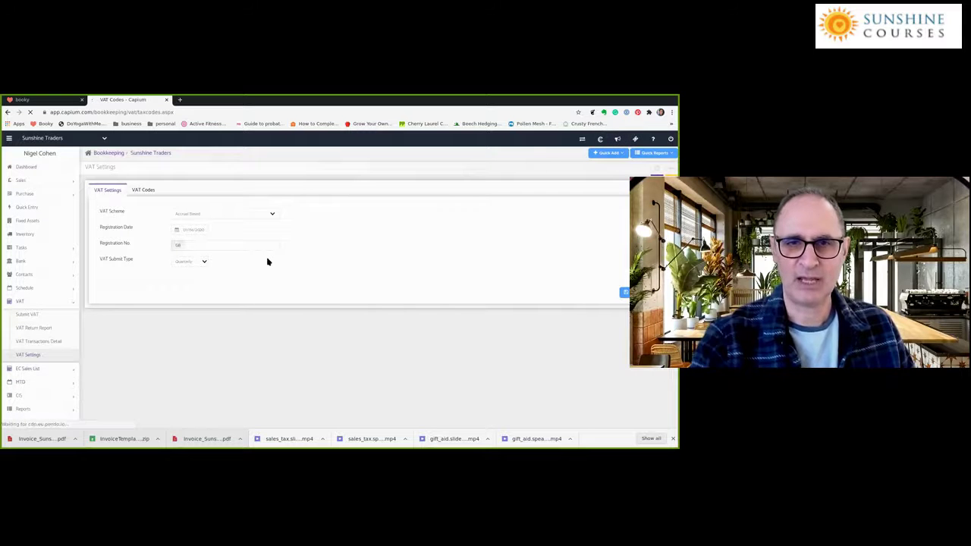
Step: Try Non-VAT Registered as the VAT scheme and set it back to Accrual Based
click(273, 214)
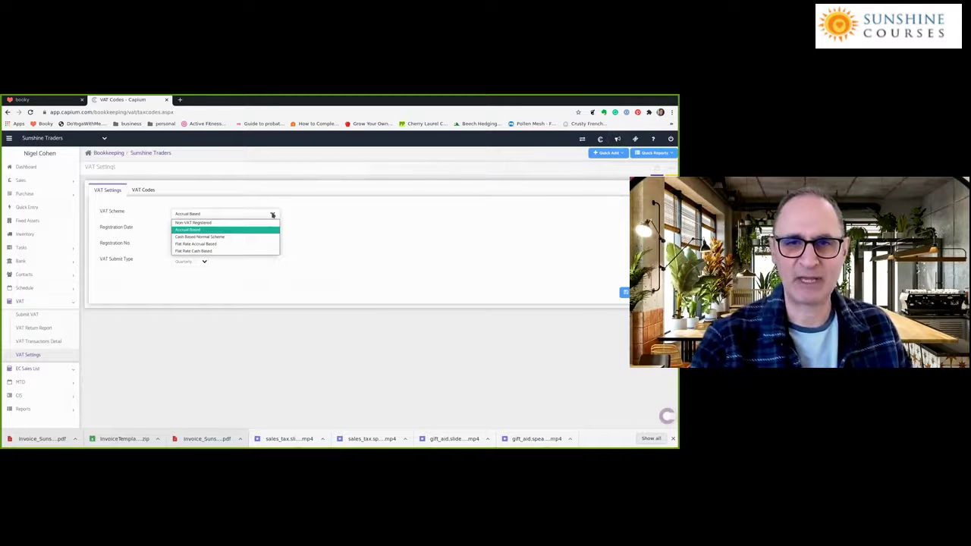
click(226, 223)
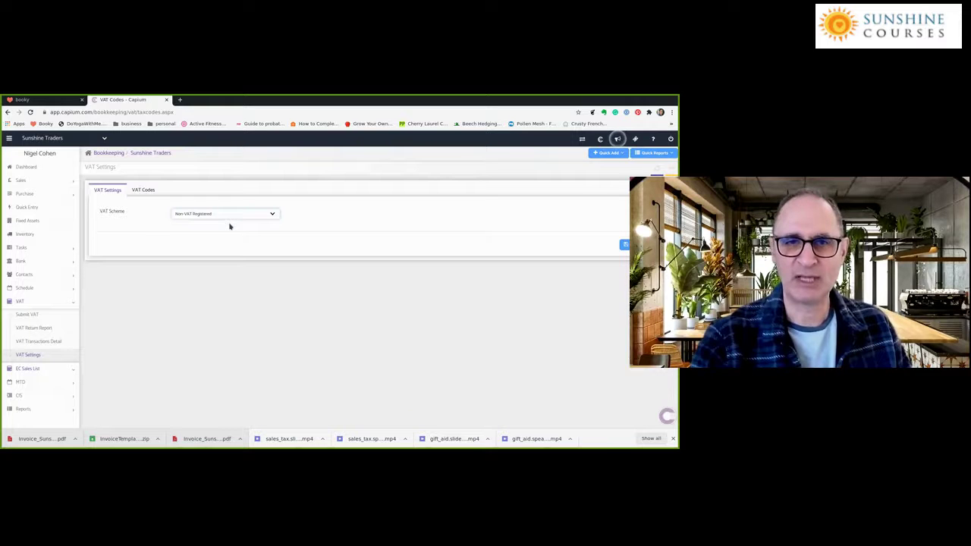
click(273, 215)
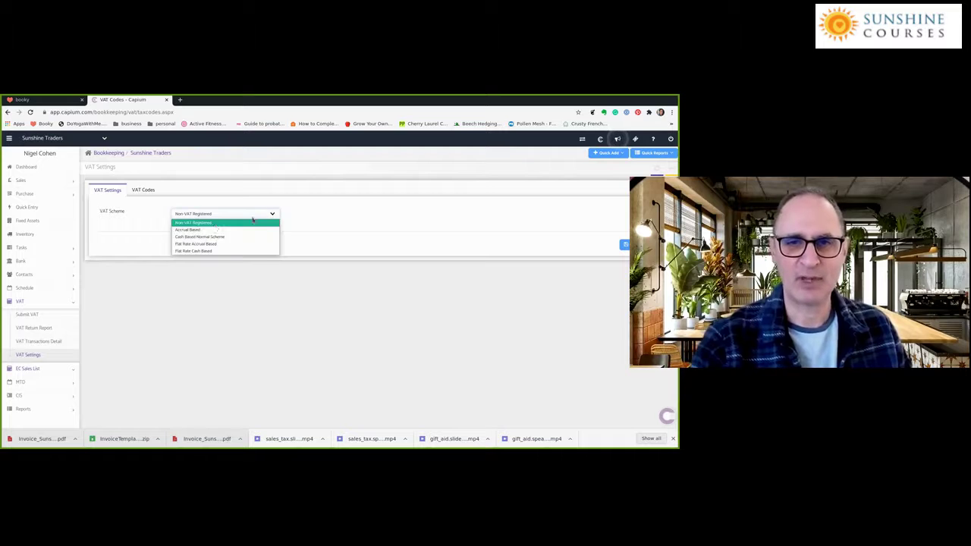
click(197, 231)
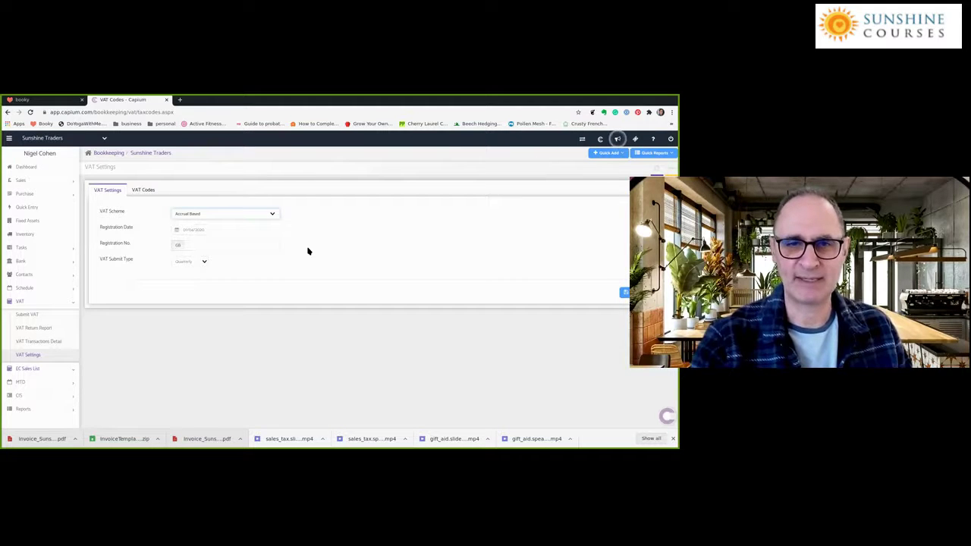
Step: Fill in the VAT registration number and keep the VAT submit type at Quarterly
click(207, 245)
text(dsdfdsdf)
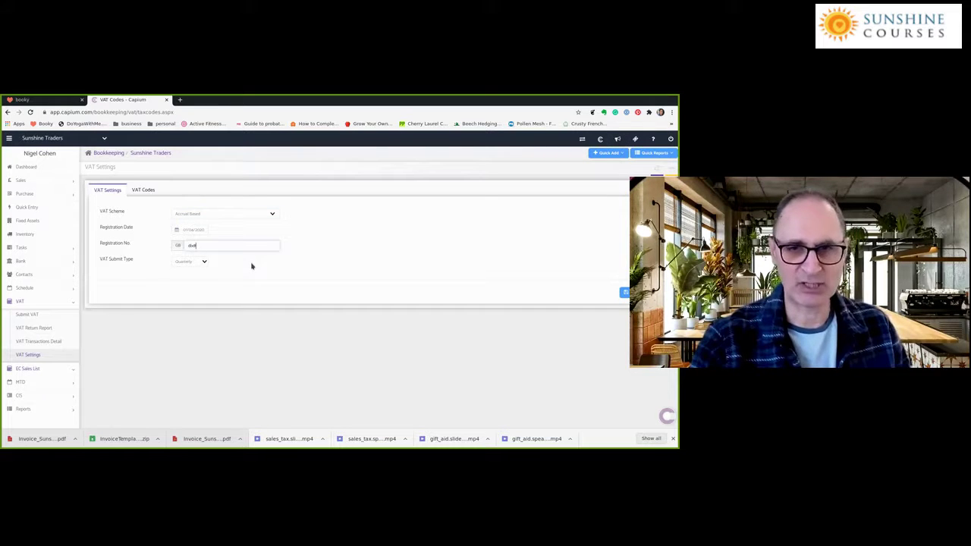
key(BackSpace)
key(BackSpace)
key(BackSpace)
key(BackSpace)
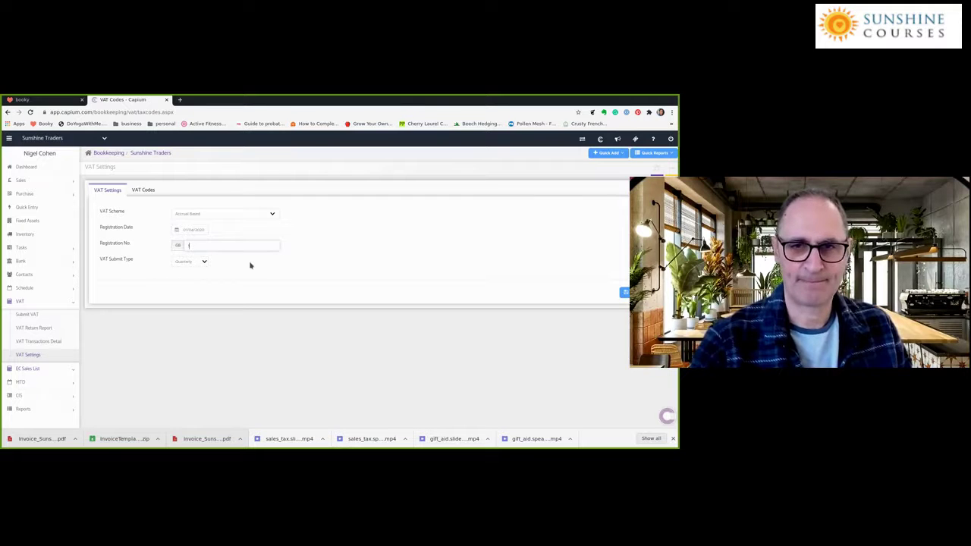
text(123456789)
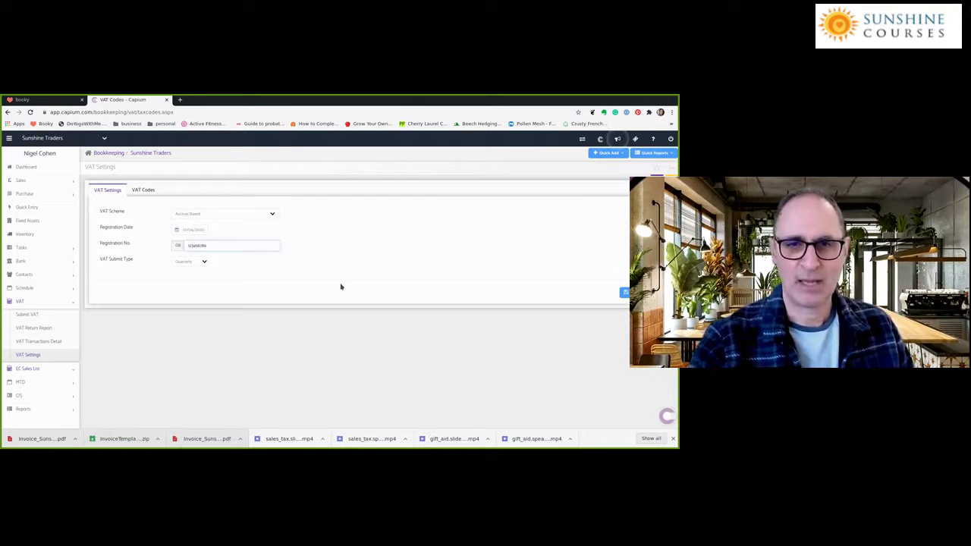
click(201, 262)
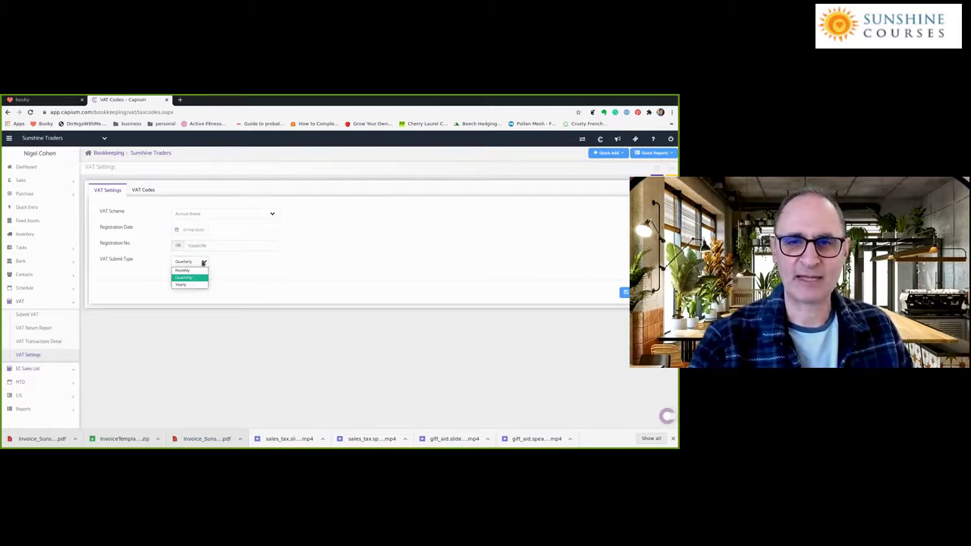
click(259, 273)
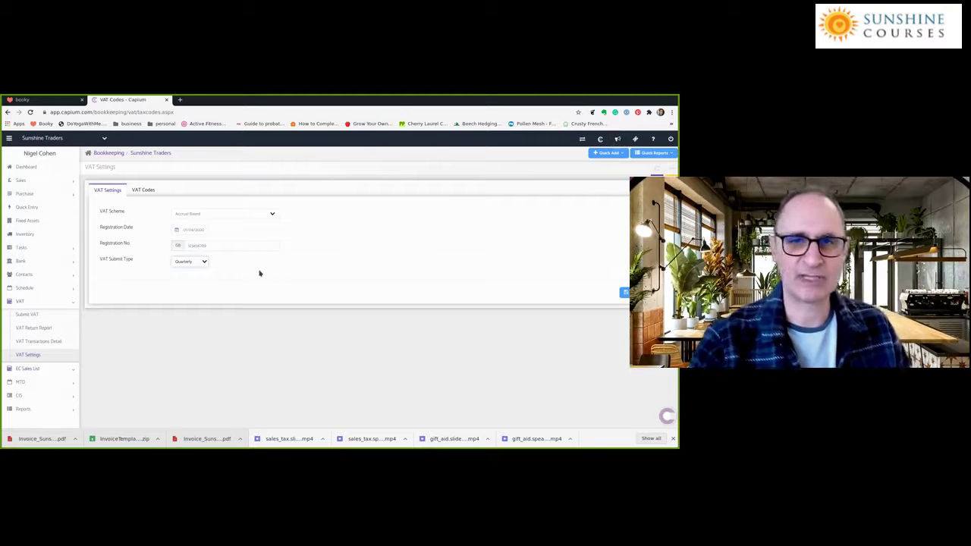
Step: Show the VAT codes, check the VAT type choices and fields for adding a new code, and close the form without saving
click(147, 190)
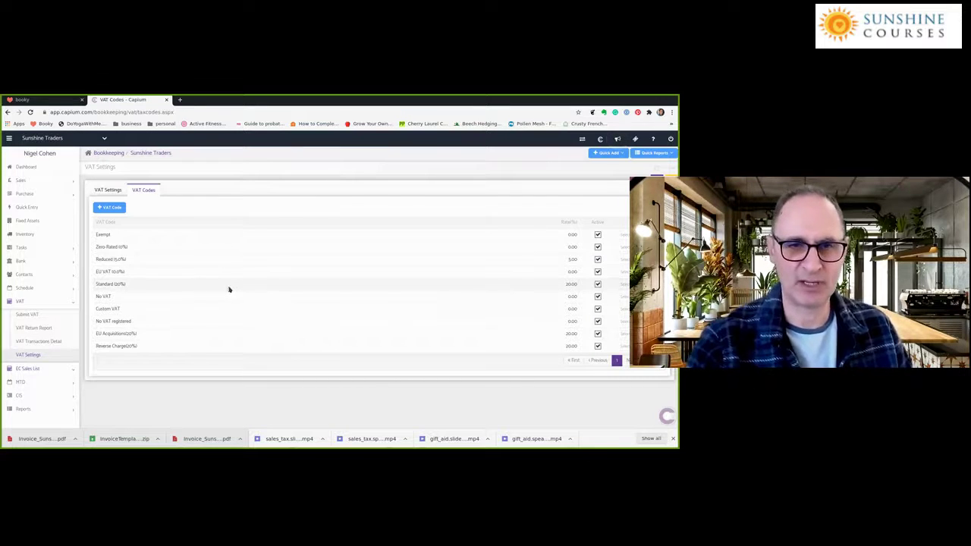
click(116, 209)
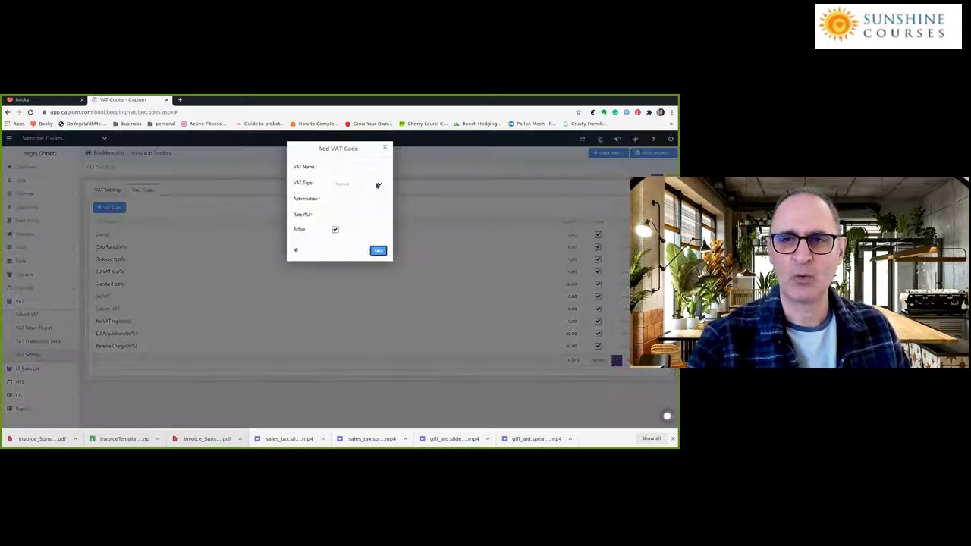
click(375, 186)
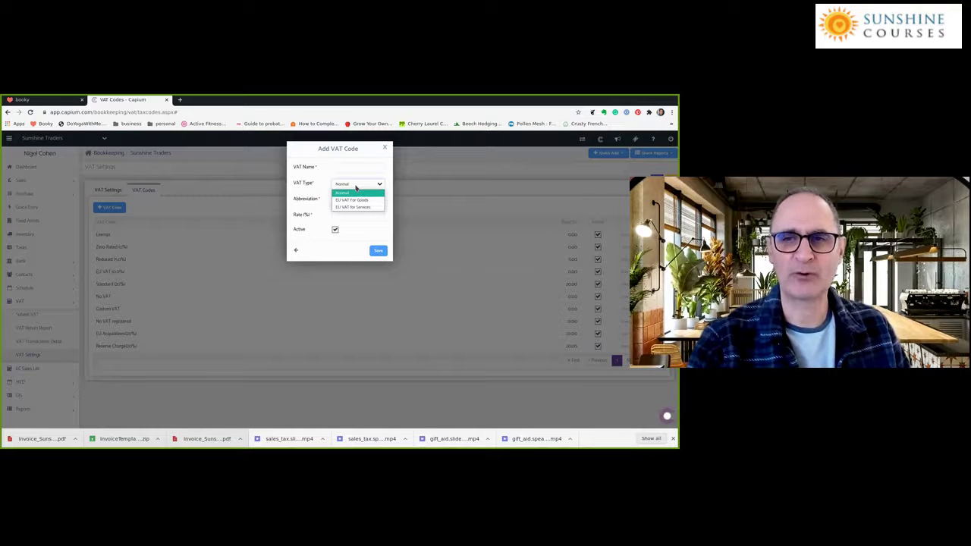
click(356, 192)
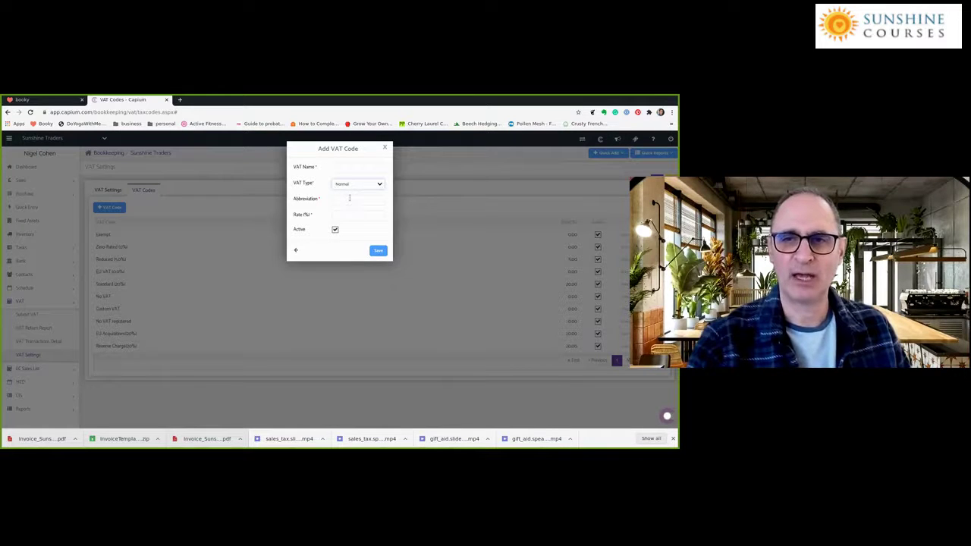
click(349, 198)
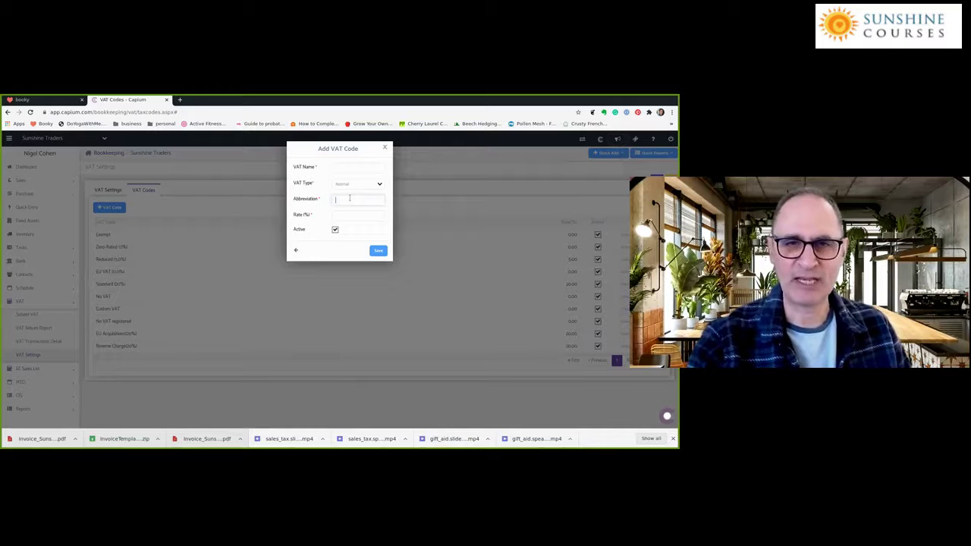
click(350, 214)
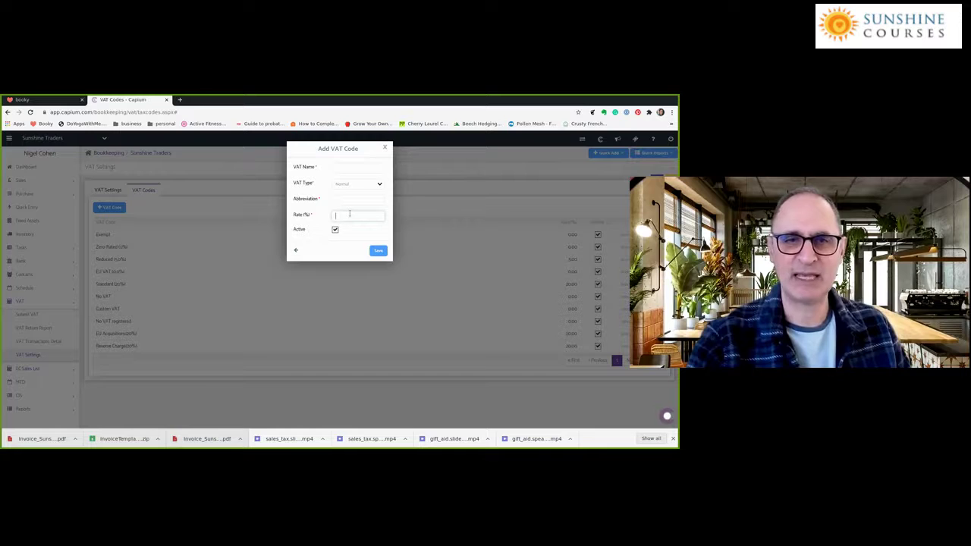
click(157, 272)
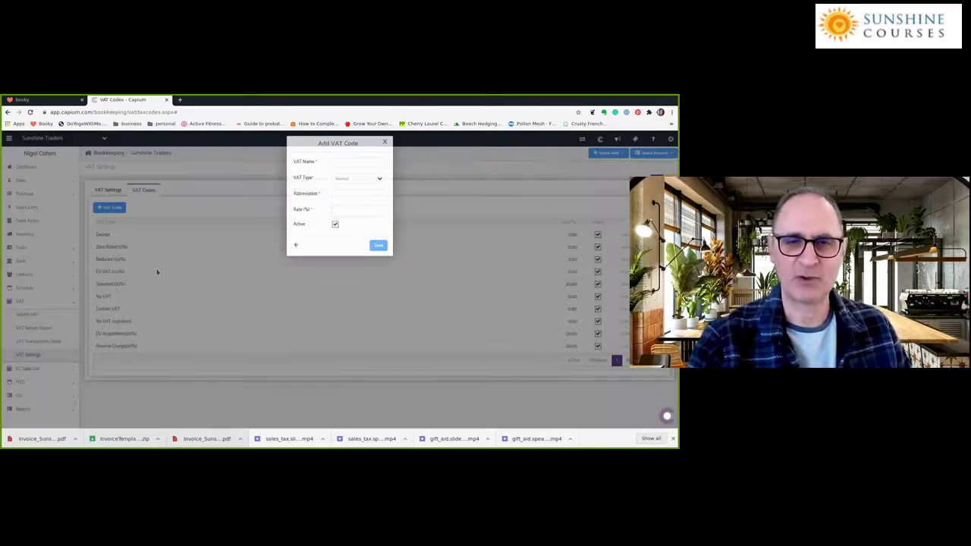
click(126, 285)
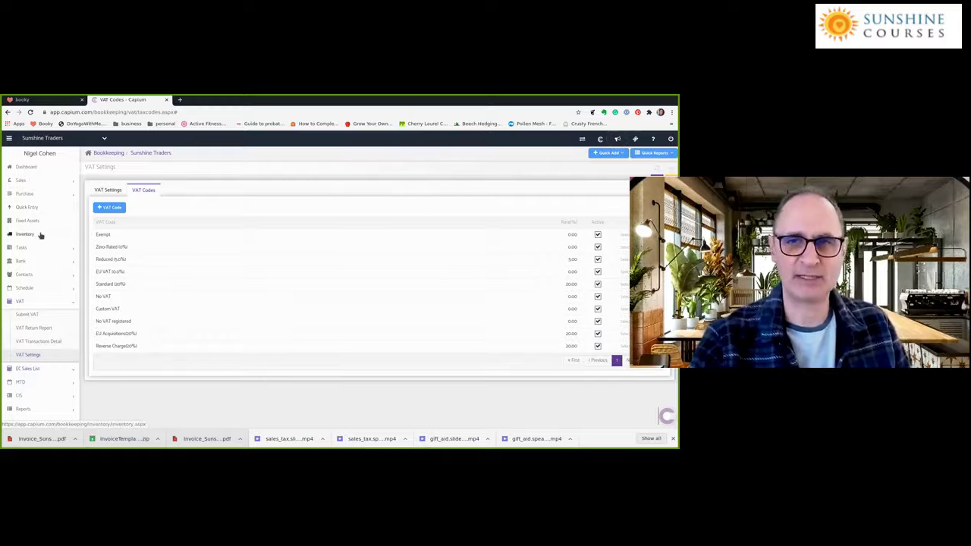
Step: Open the company information in the bookkeeping settings to review the registration, currency, year end and VAT details
scroll(39, 239, down, 1)
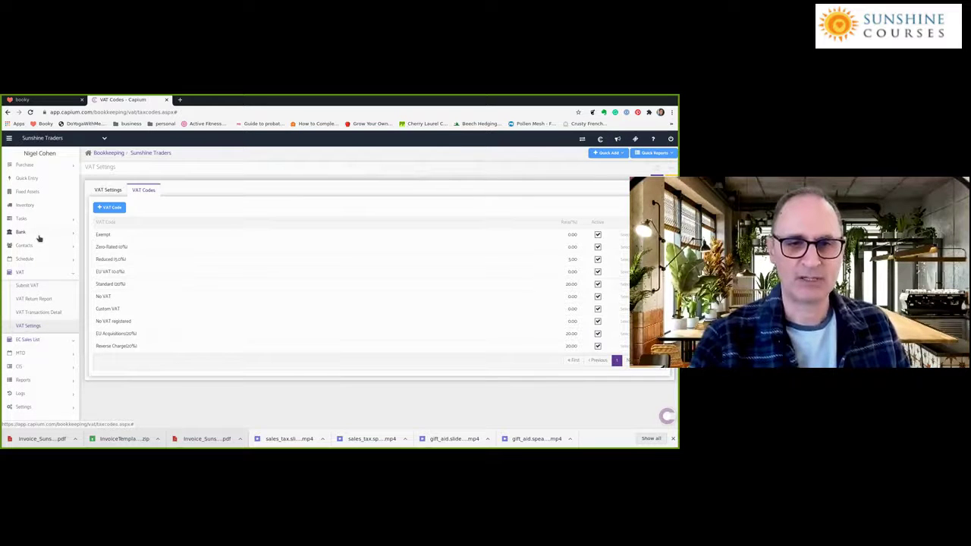
click(20, 273)
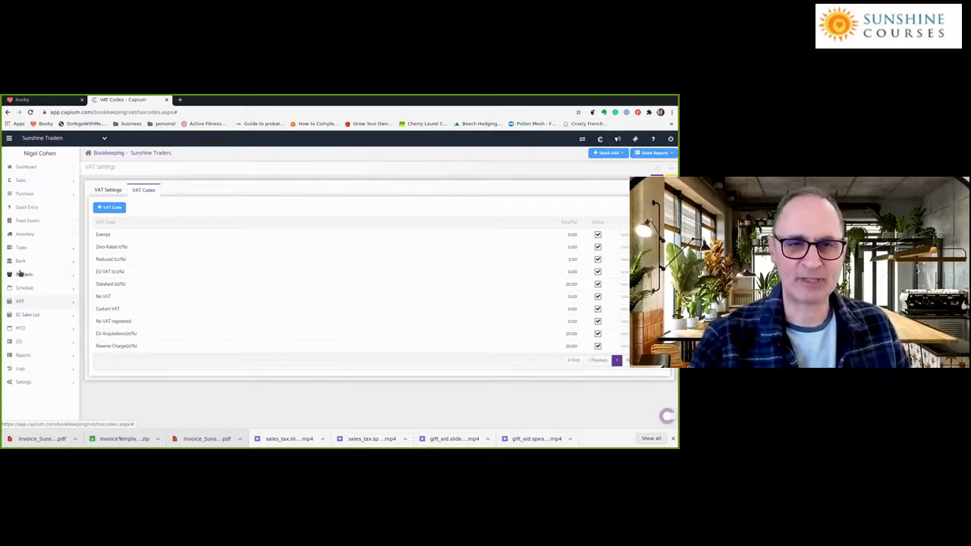
click(44, 381)
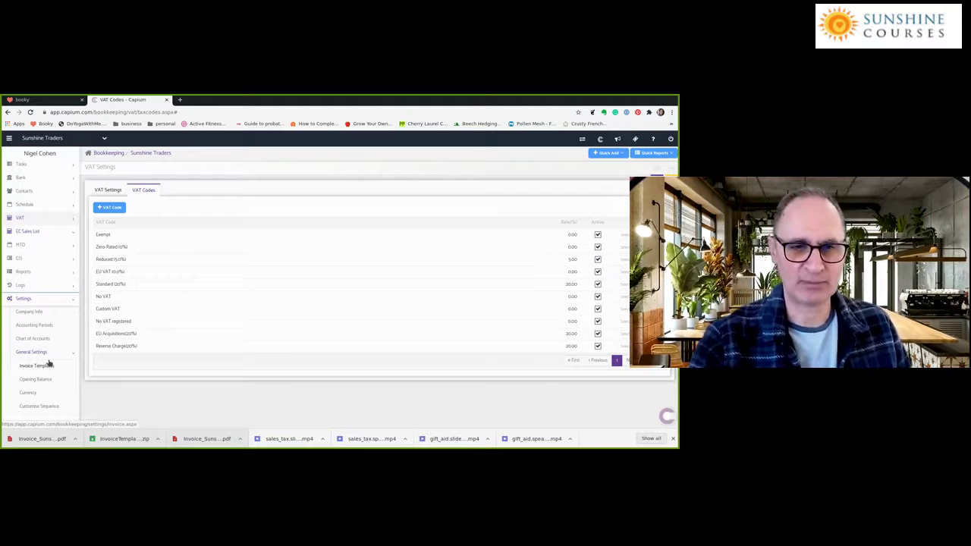
click(36, 317)
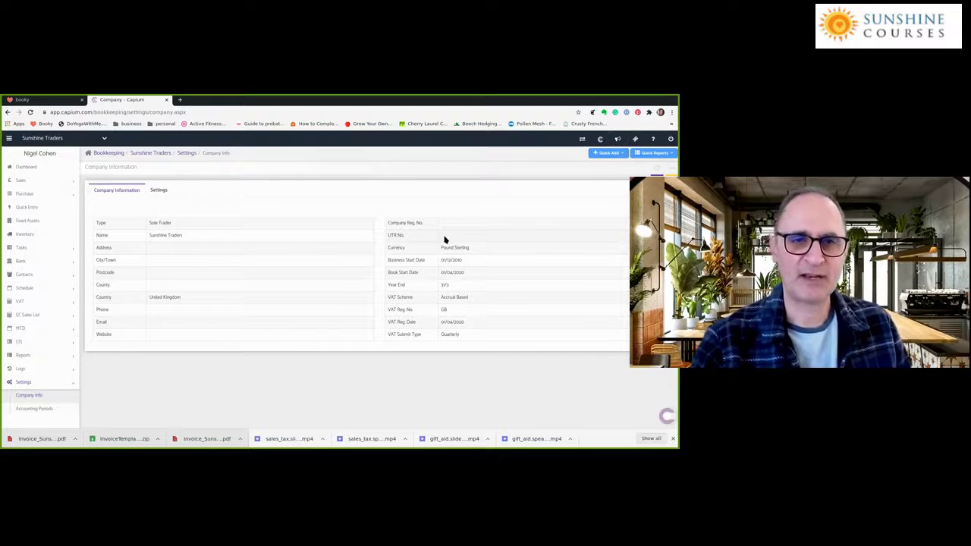
Step: View the inventory list and the register of active fixed assets
click(28, 236)
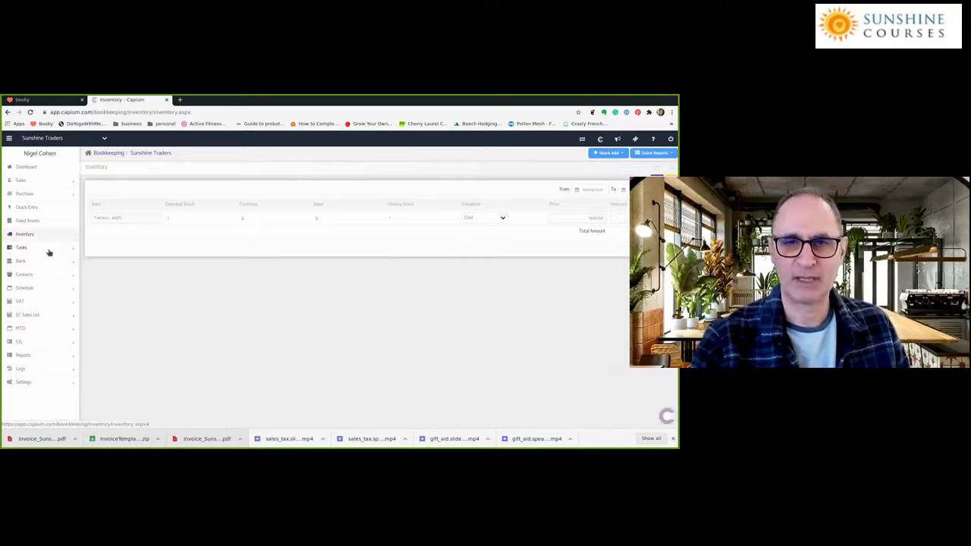
click(27, 221)
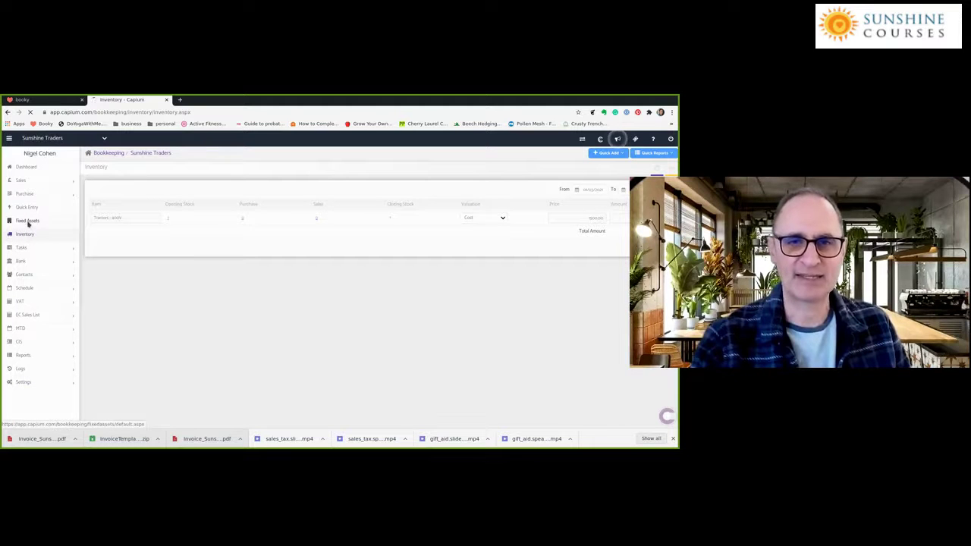
click(27, 235)
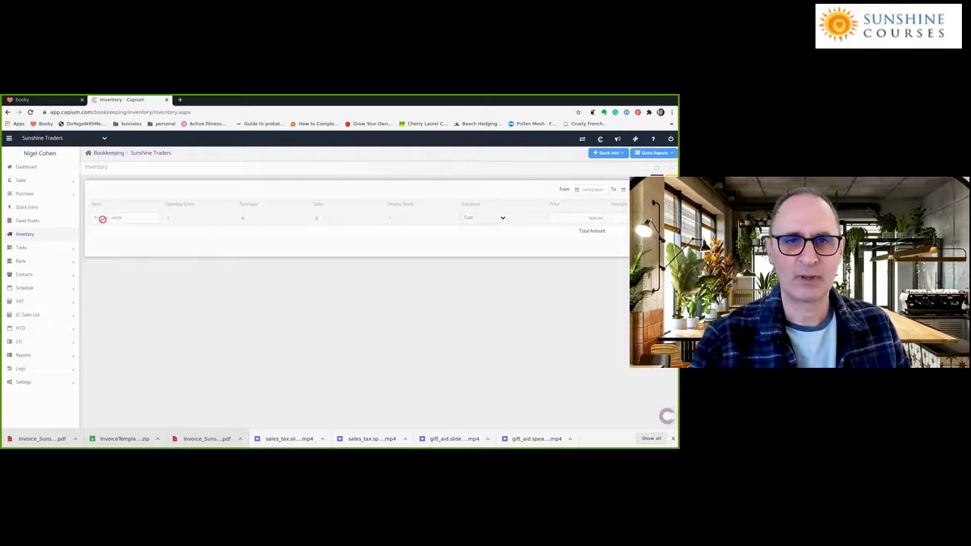
click(28, 220)
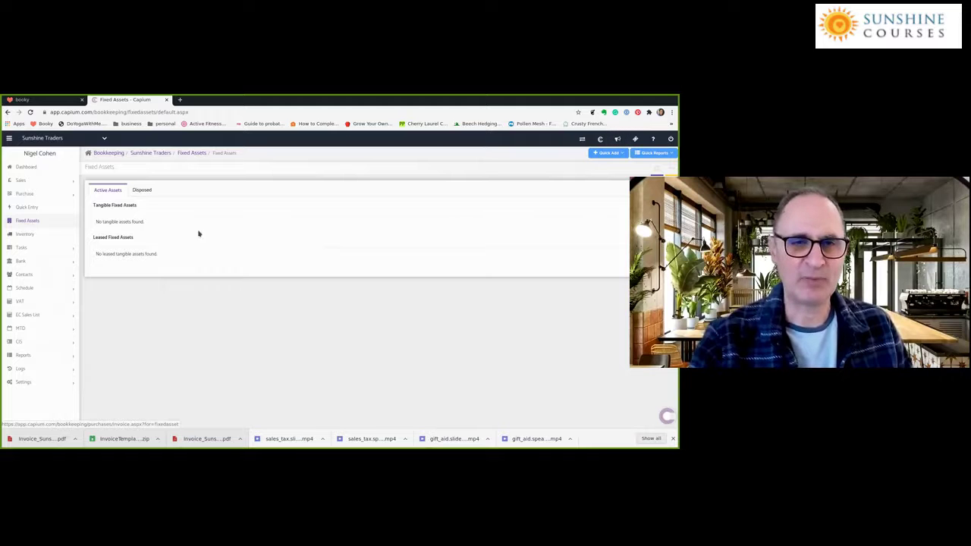
Step: Return to the inventory and check the valuation choices for the Tractors item, keeping it at Cost
click(26, 235)
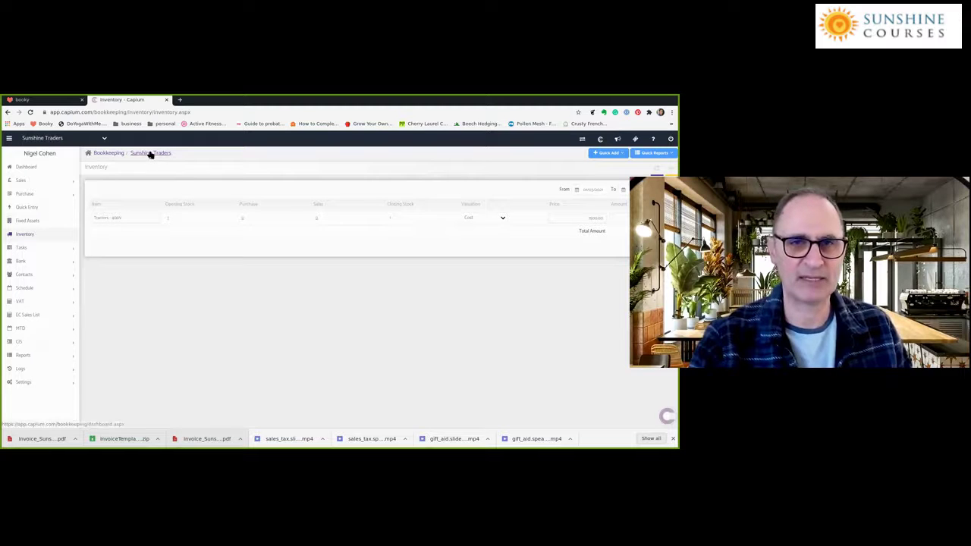
click(496, 219)
click(496, 219)
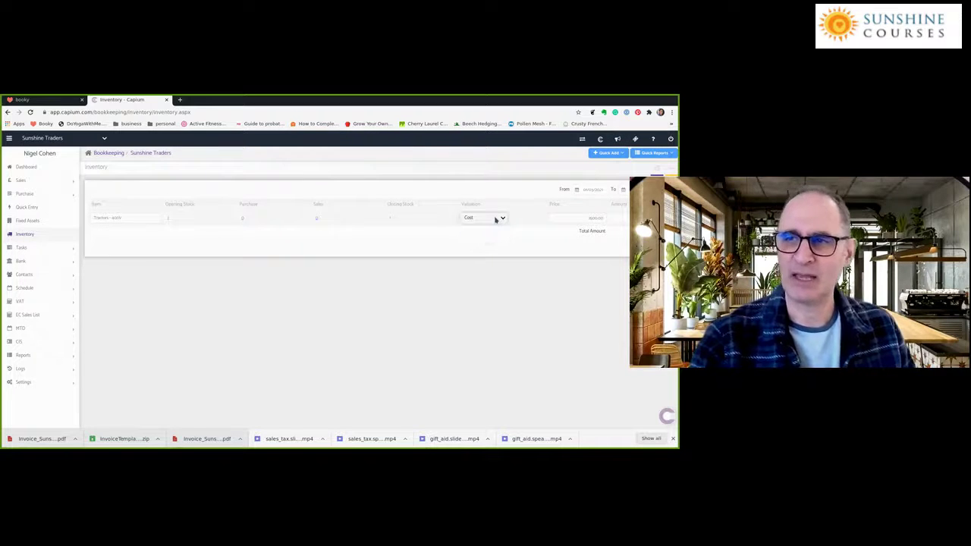